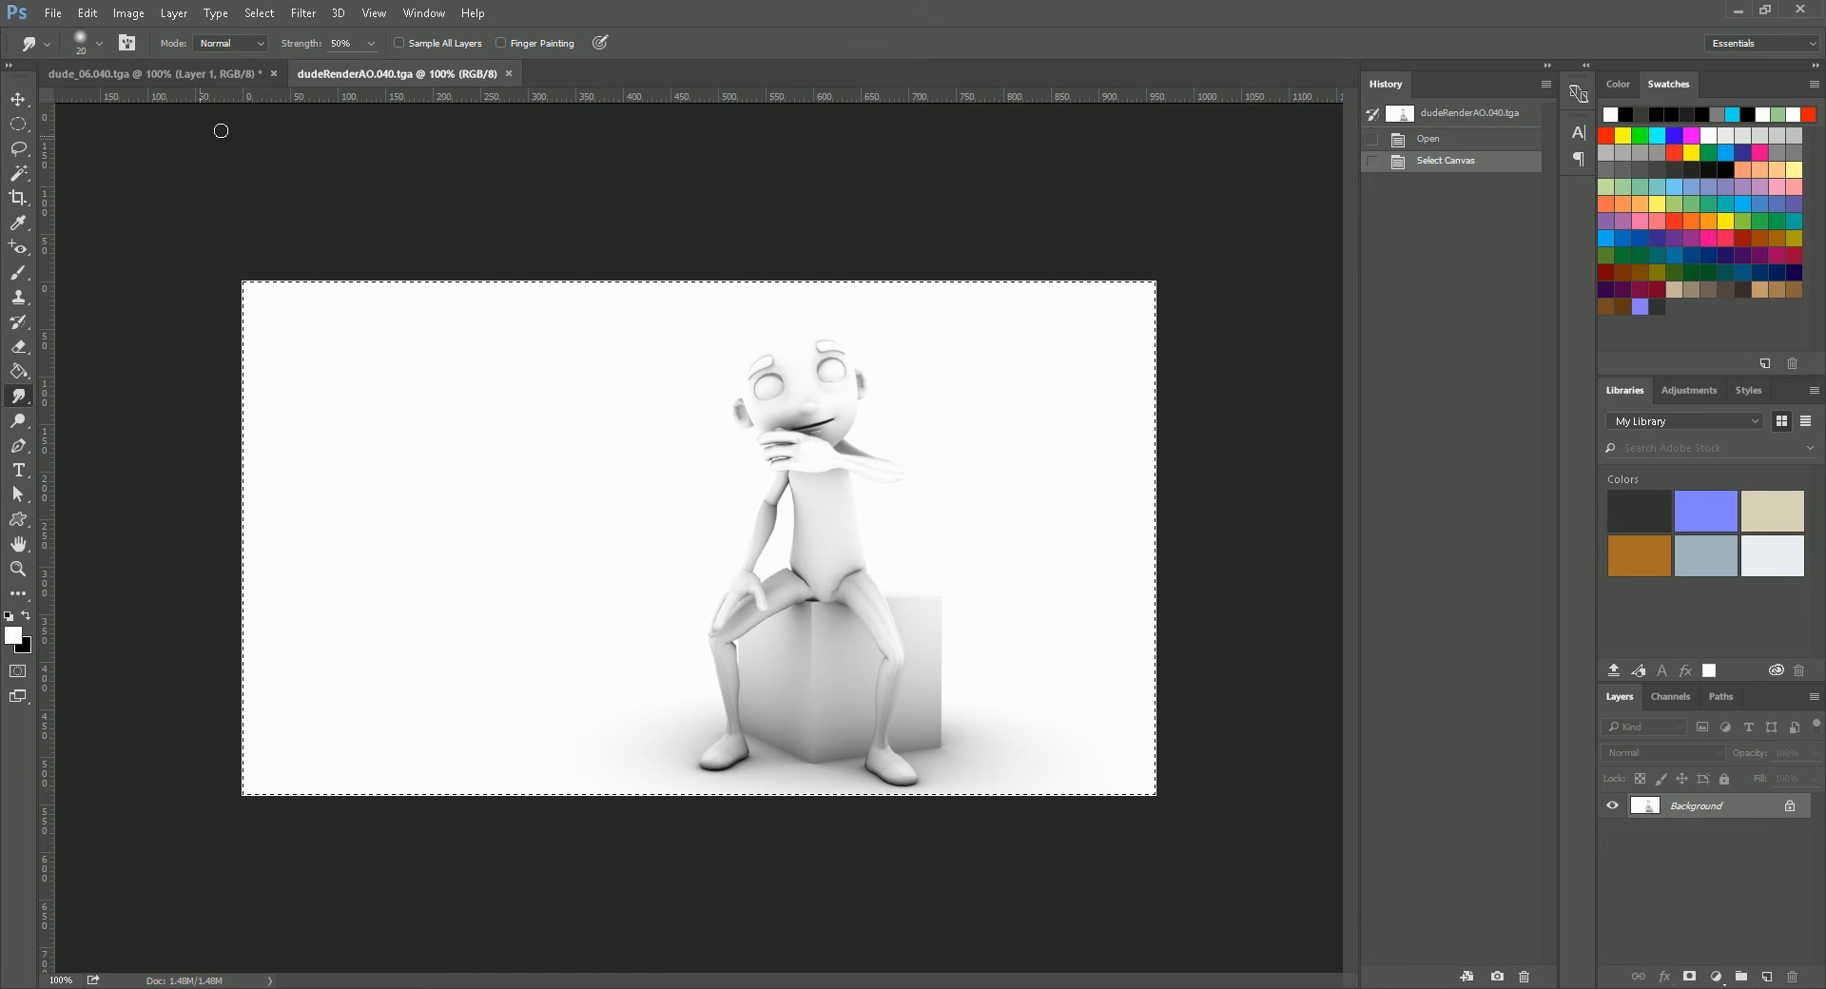
Switch to the dude_06.040.tga image and briefly hide Layer 1 to compare the render with and without ambient occlusion.
click(192, 71)
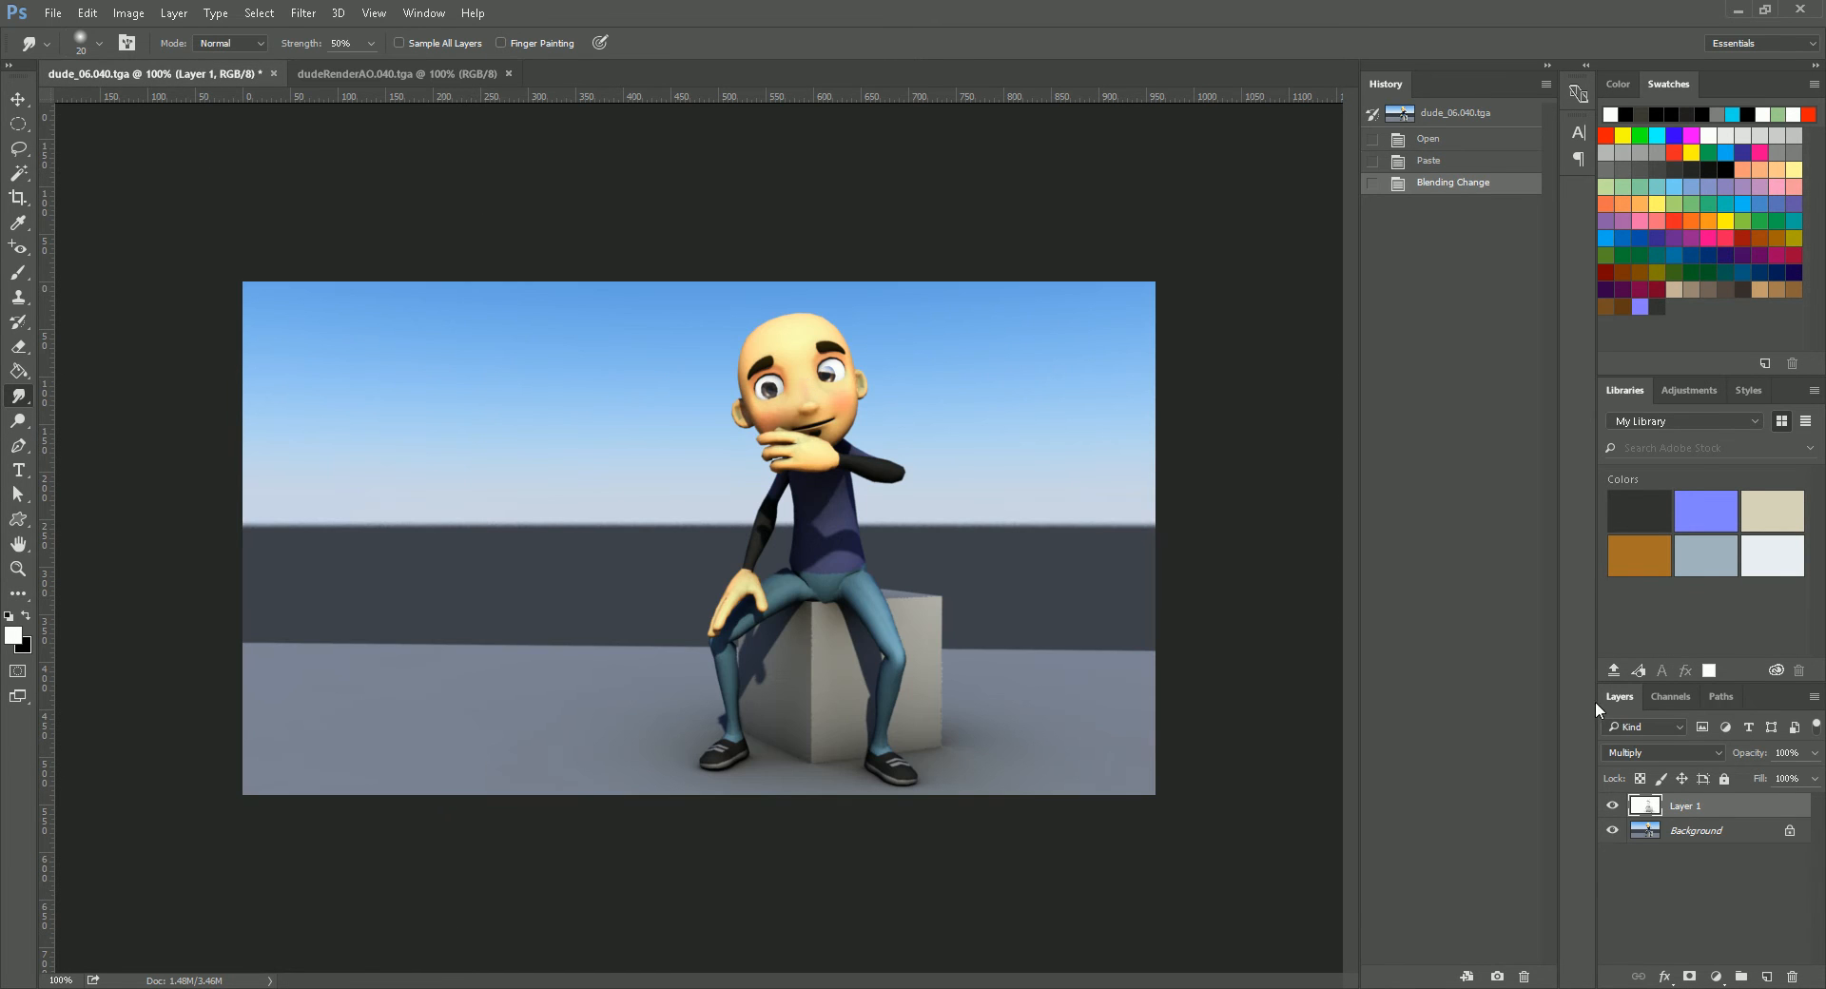
click(1610, 806)
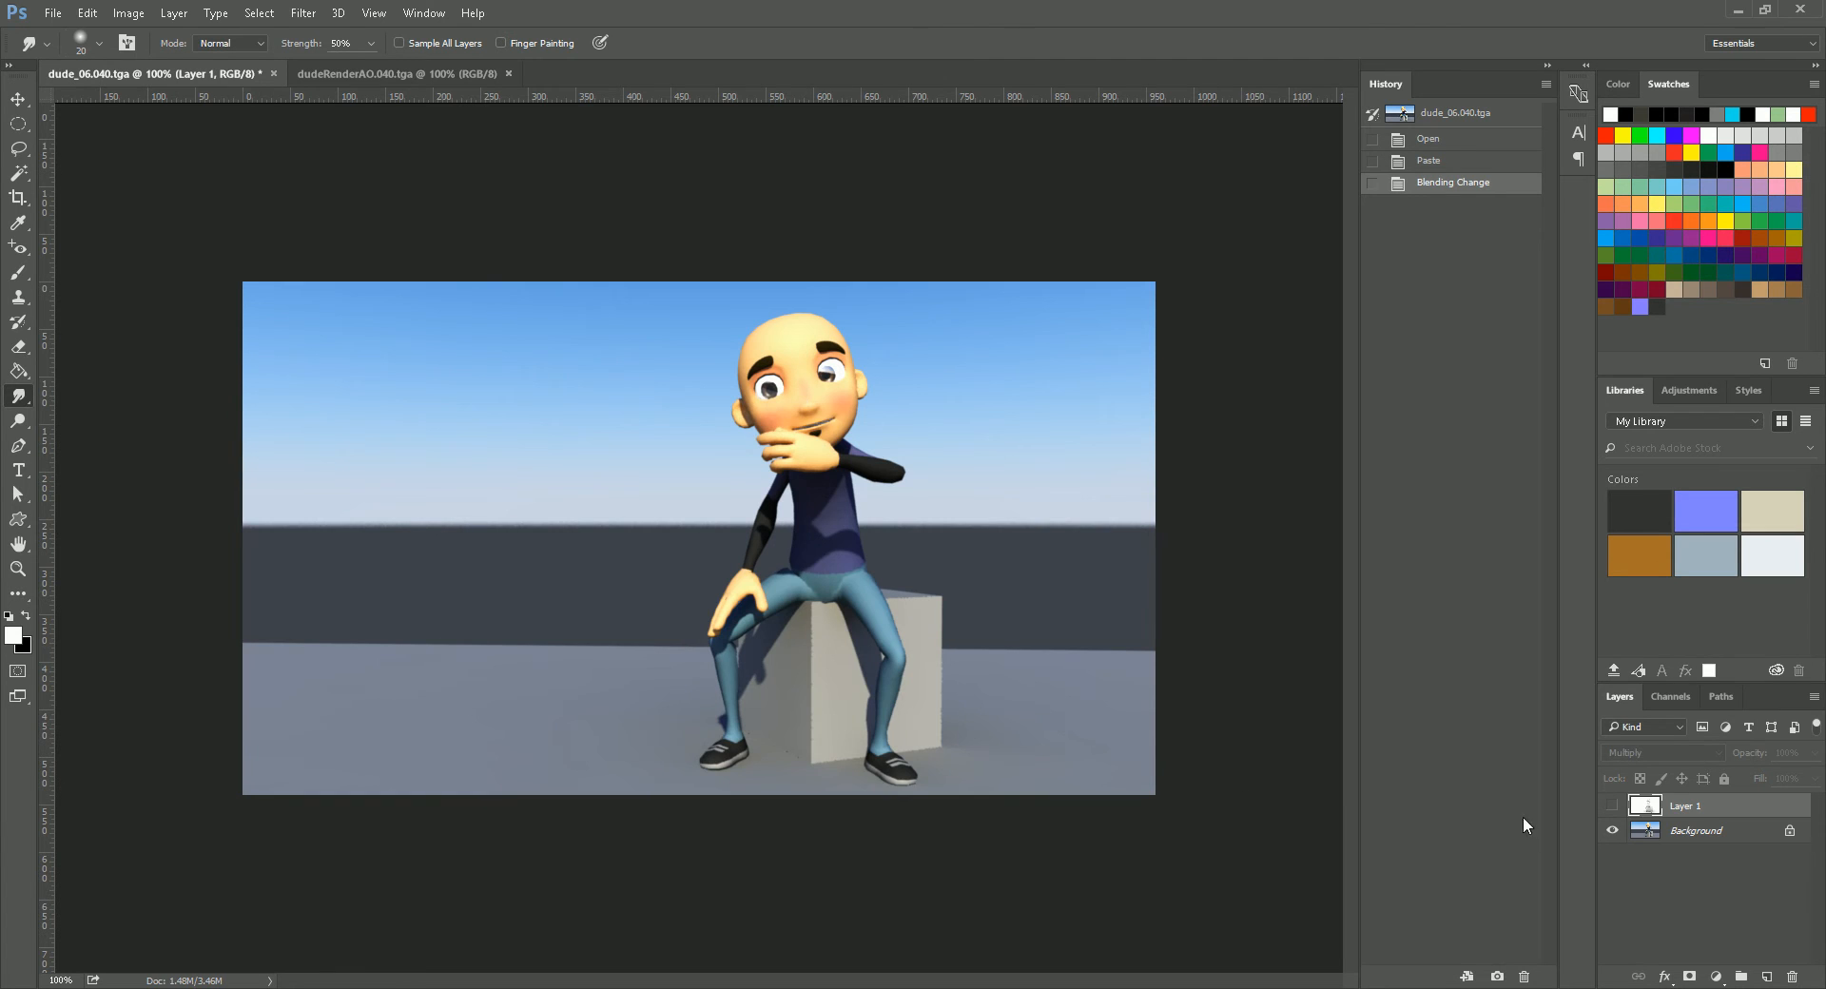
click(1612, 806)
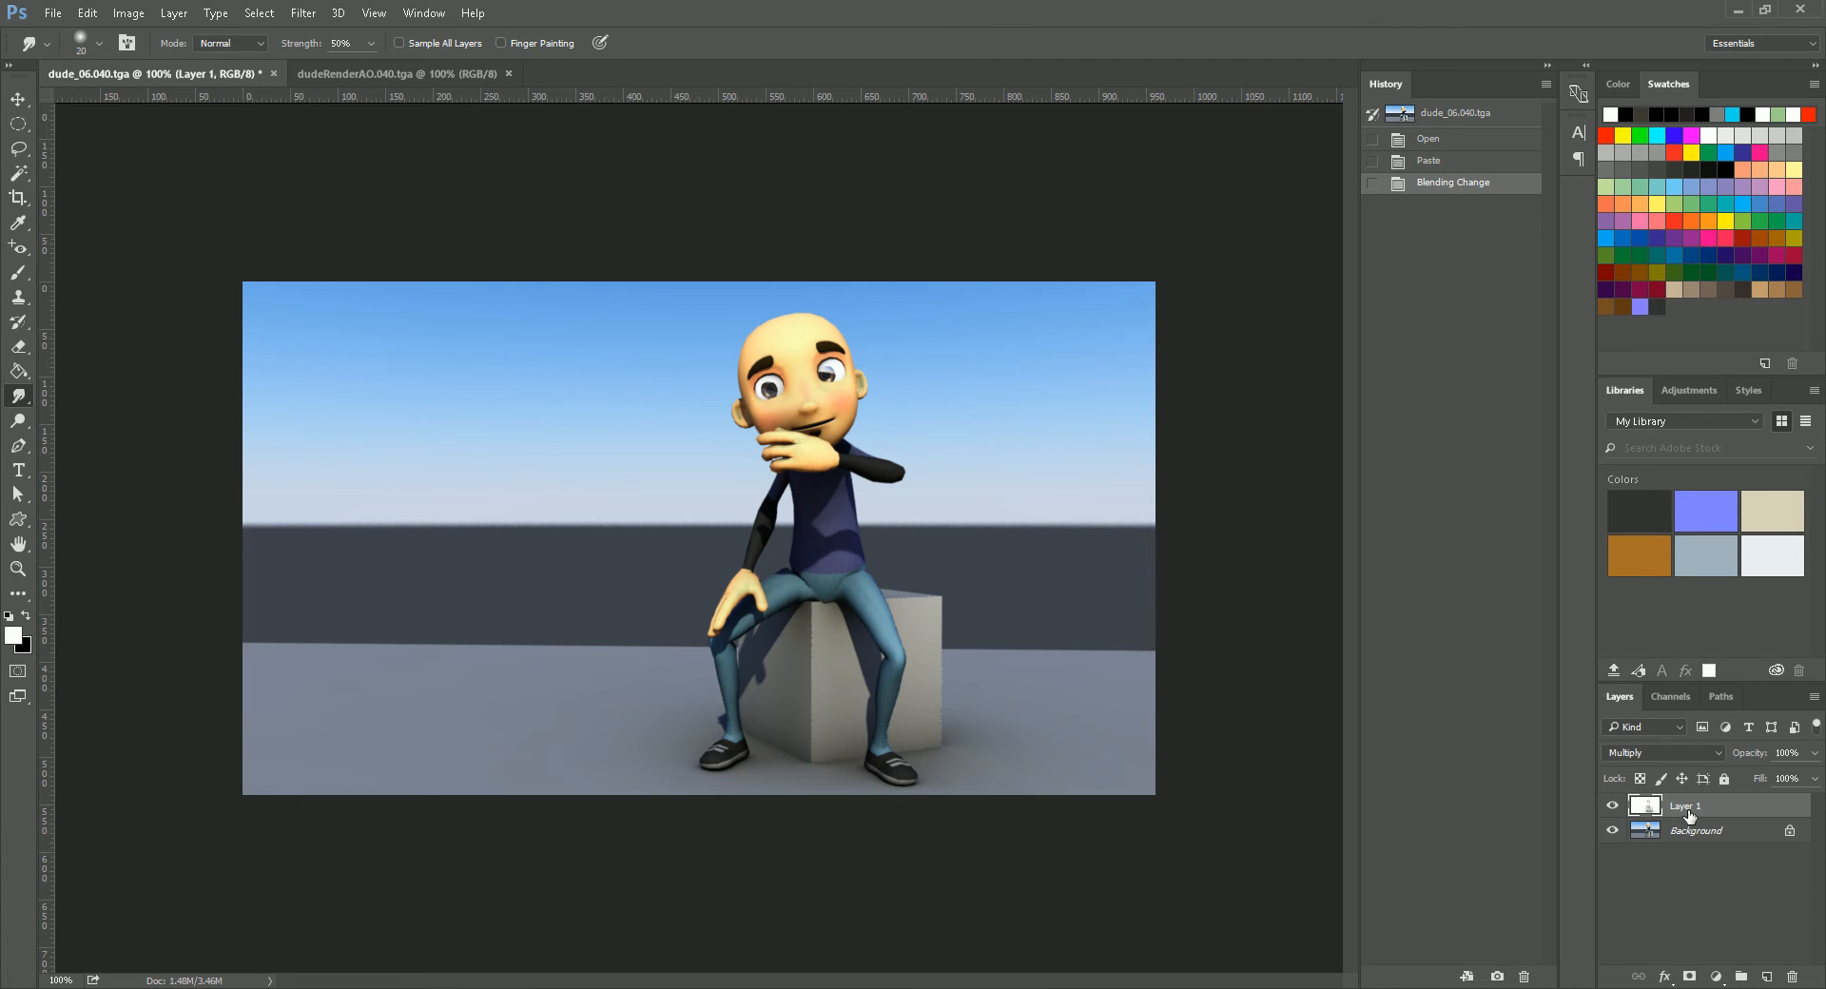
Set Layer 1's blending mode to Normal to view the occlusion image alone, and restore it to Multiply.
click(1703, 753)
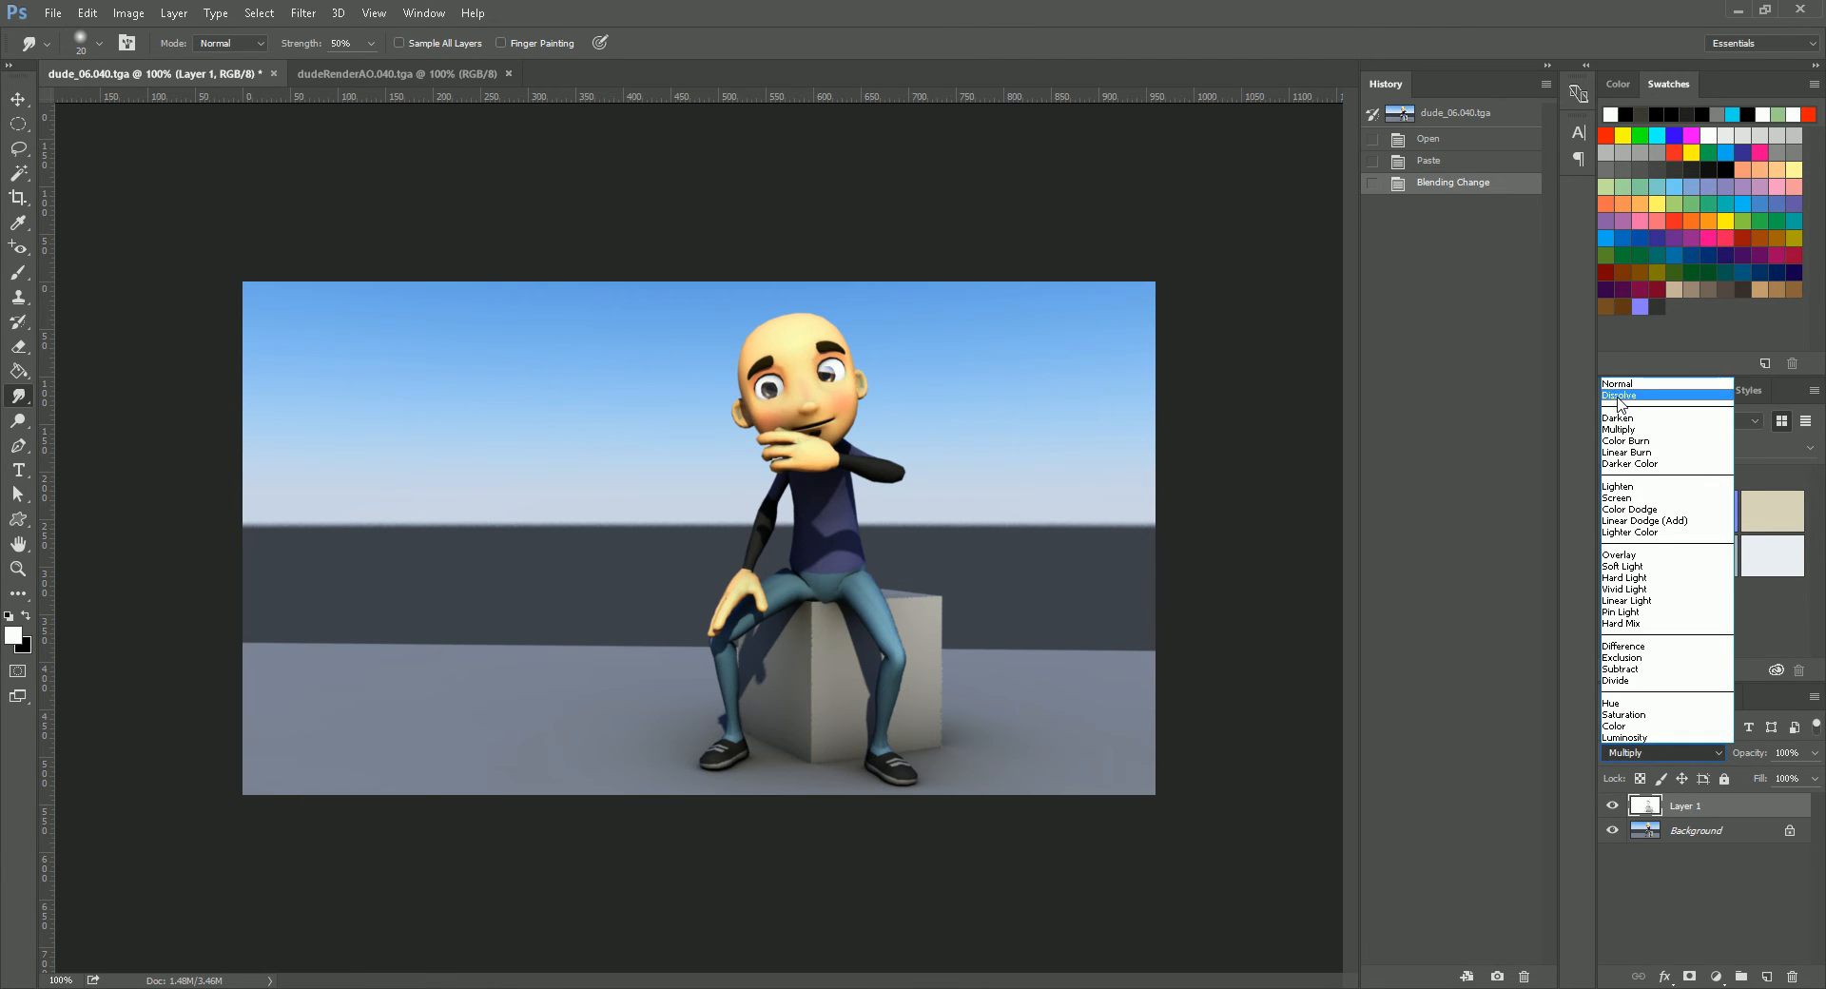
click(1619, 384)
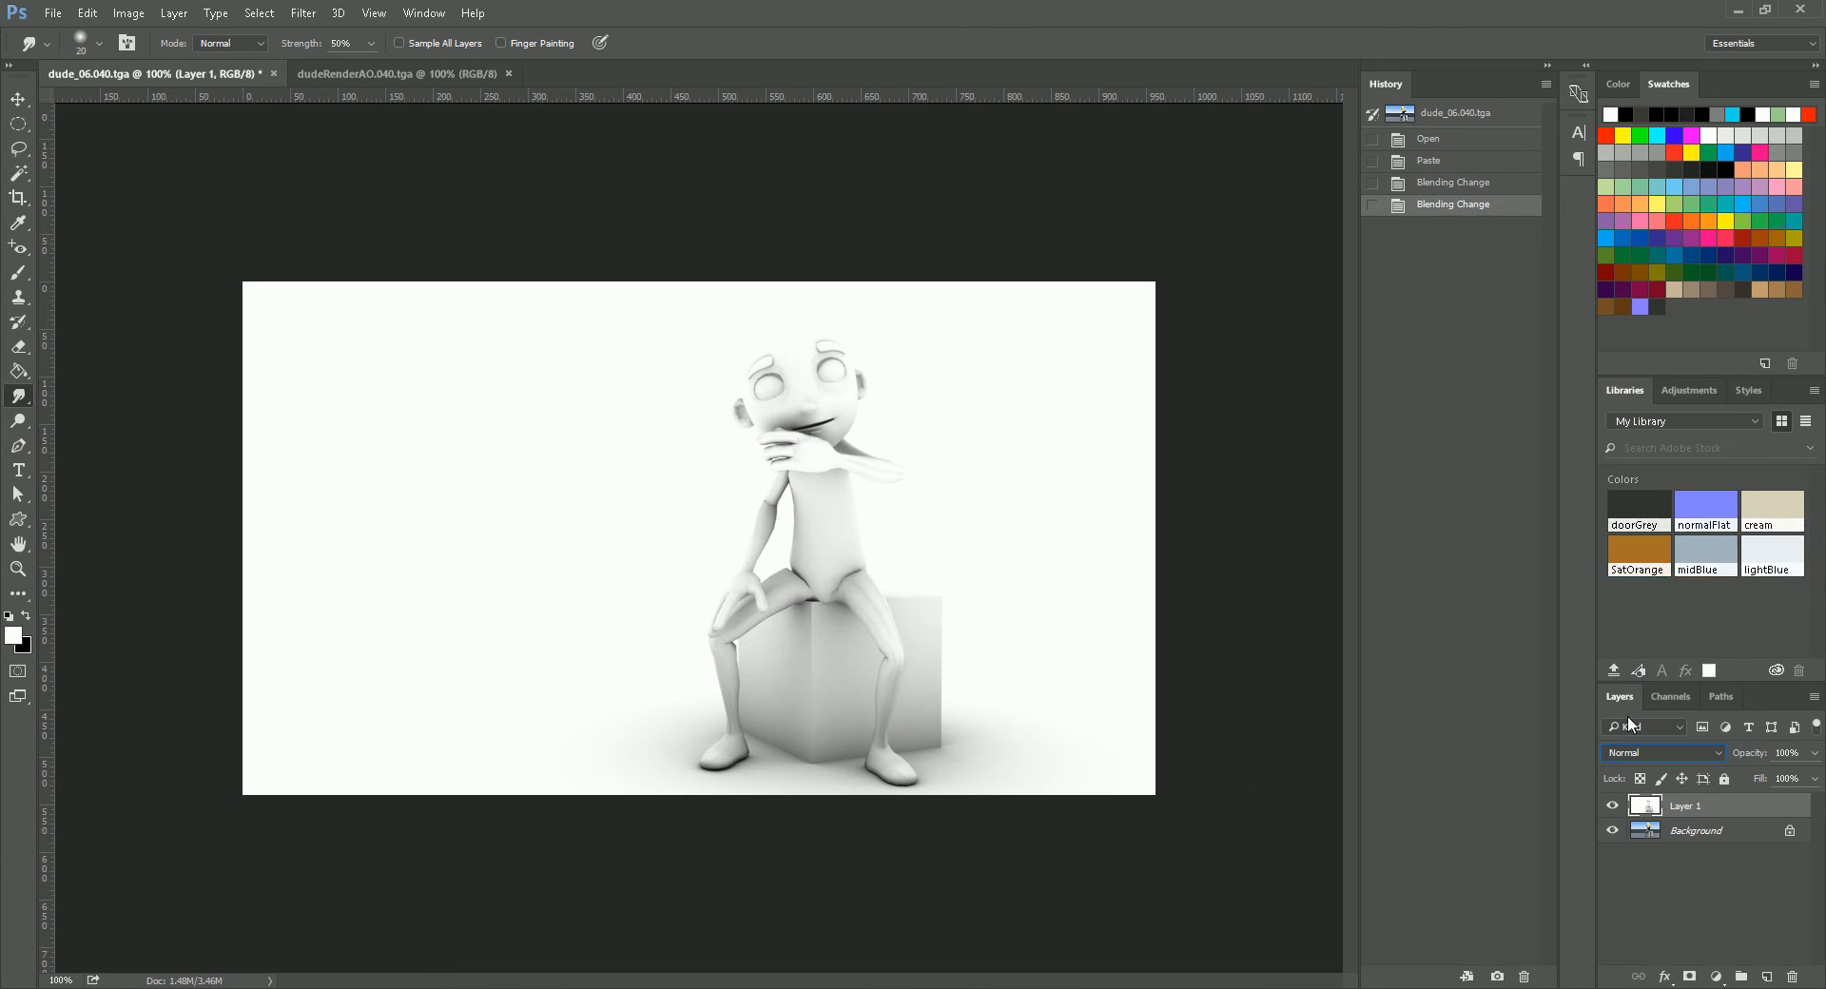
click(1667, 753)
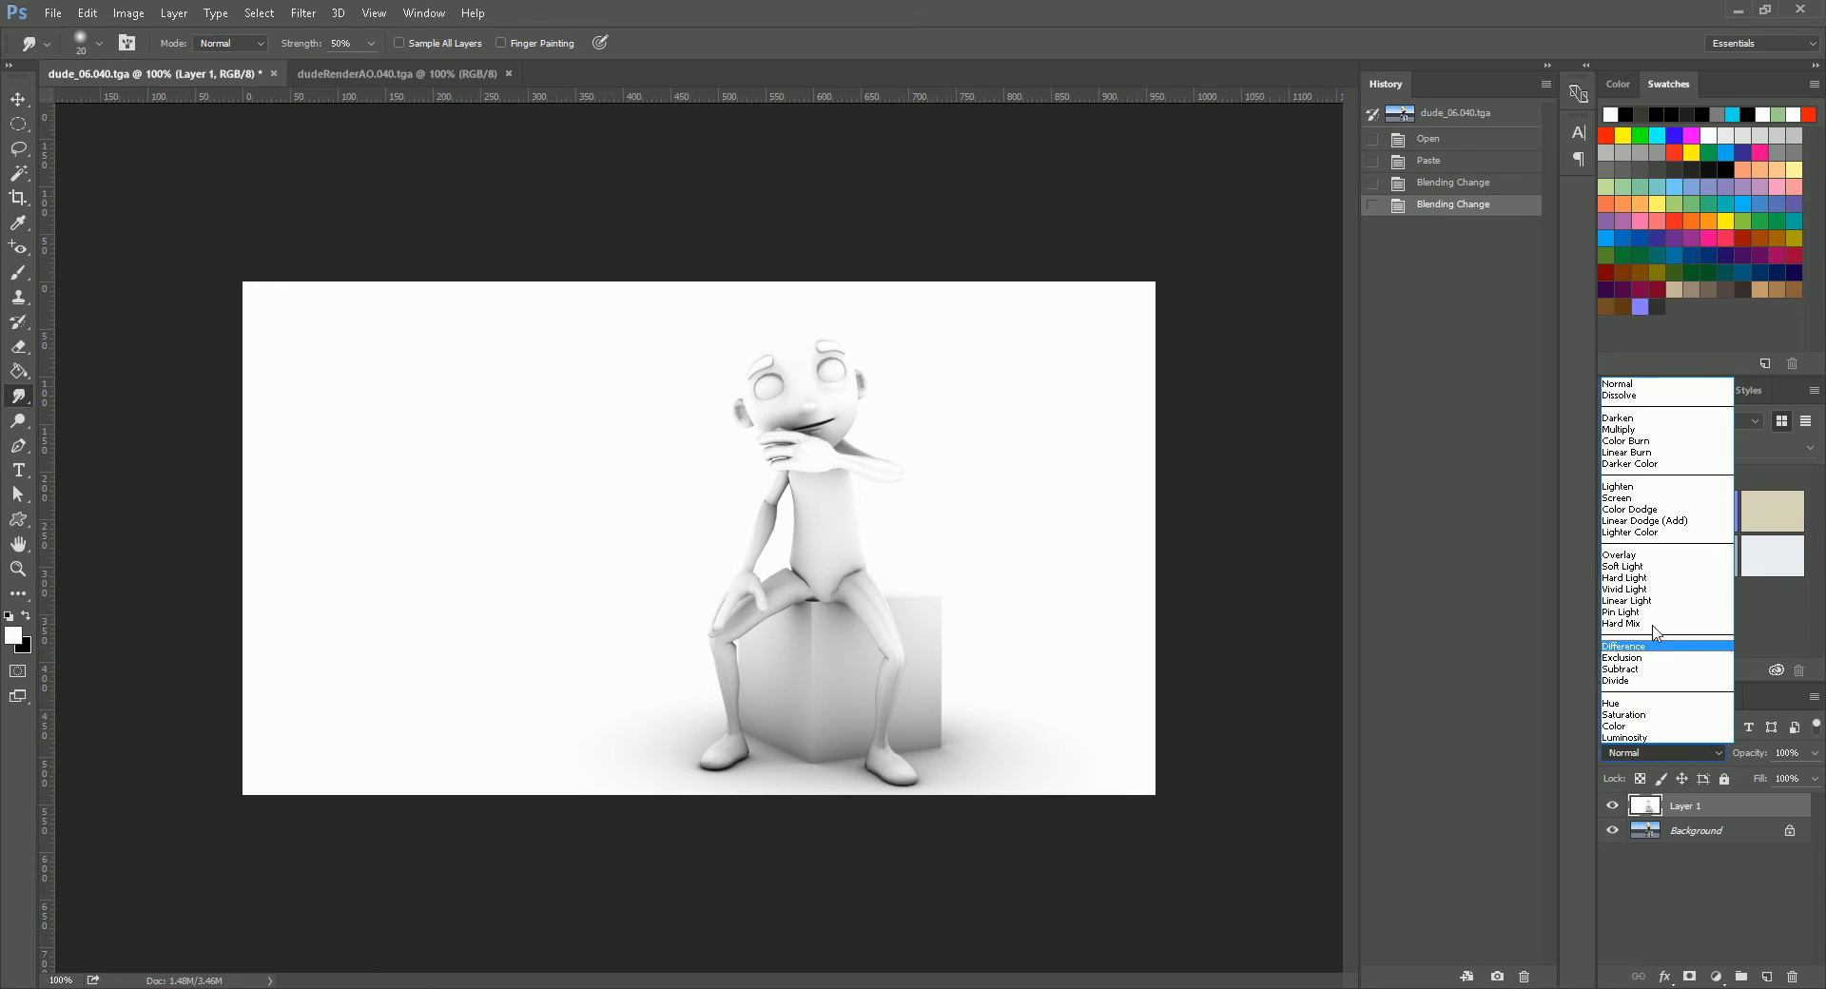
click(1633, 435)
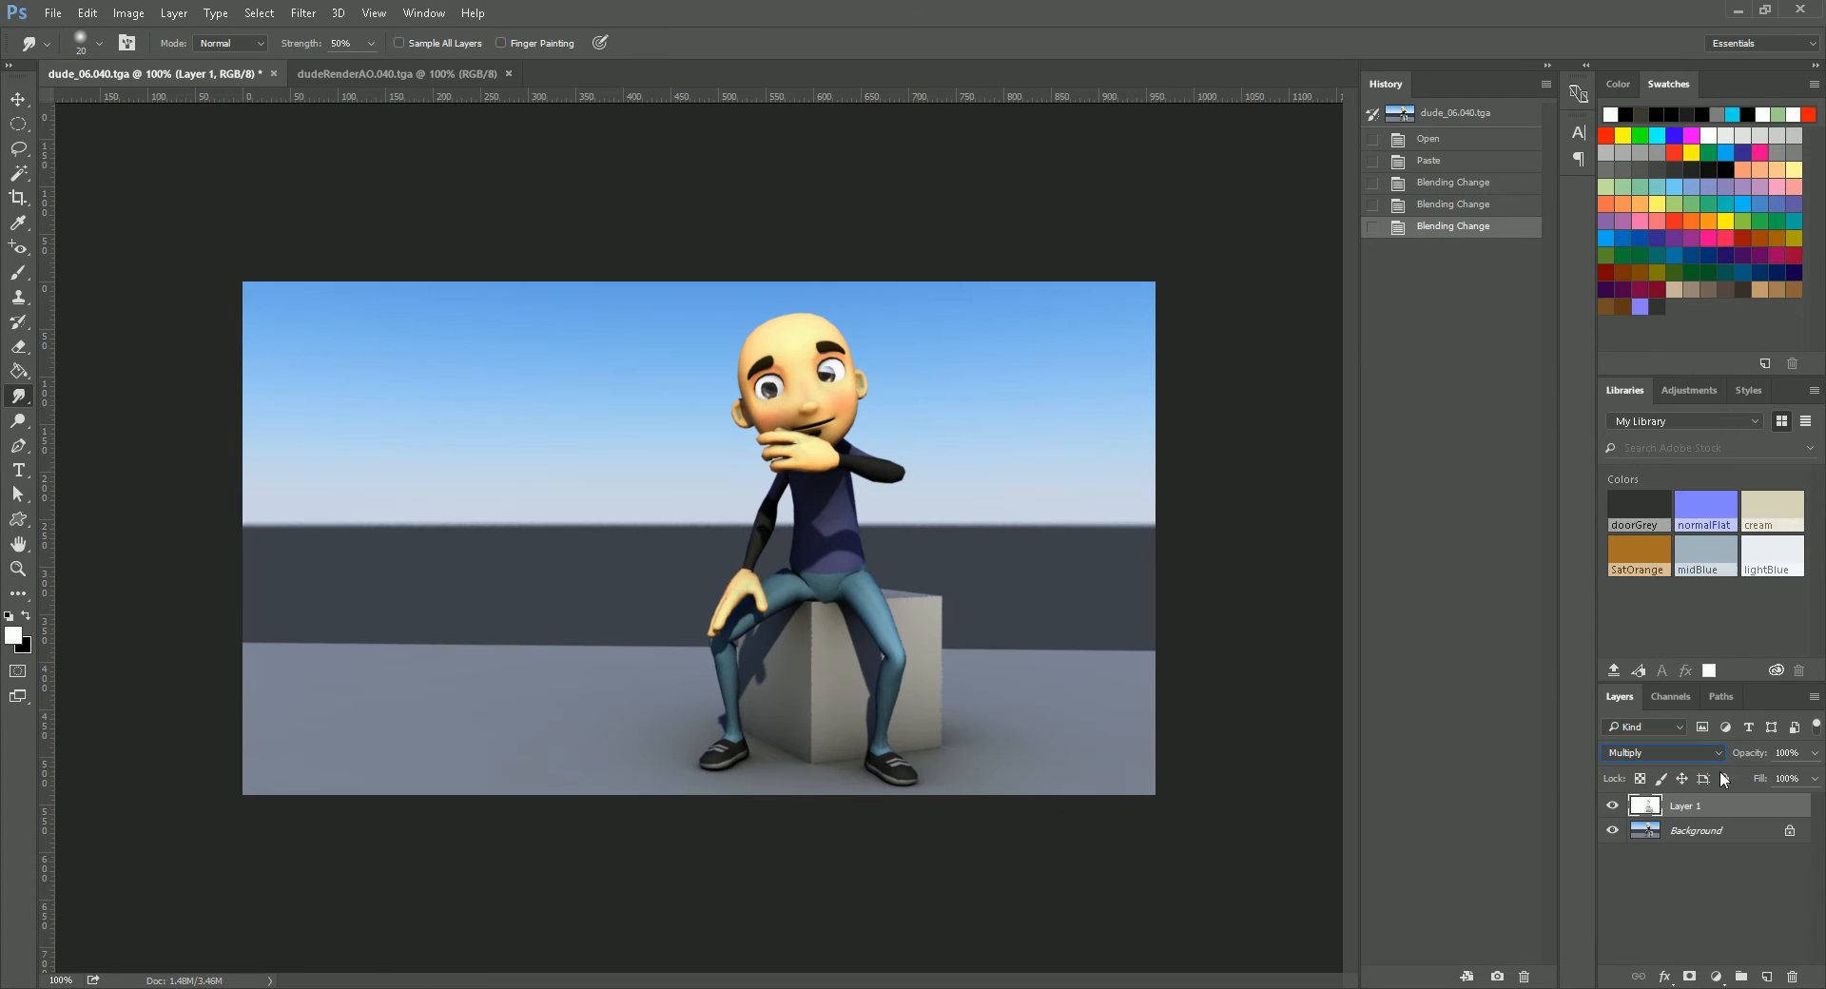
Repeatedly hide and show the Multiply occlusion layer to examine its effect on the character's contact shadows.
click(1613, 807)
click(1614, 807)
click(1614, 807)
click(1613, 806)
click(1613, 807)
click(1613, 807)
click(1613, 807)
click(1614, 806)
click(1613, 807)
click(1613, 806)
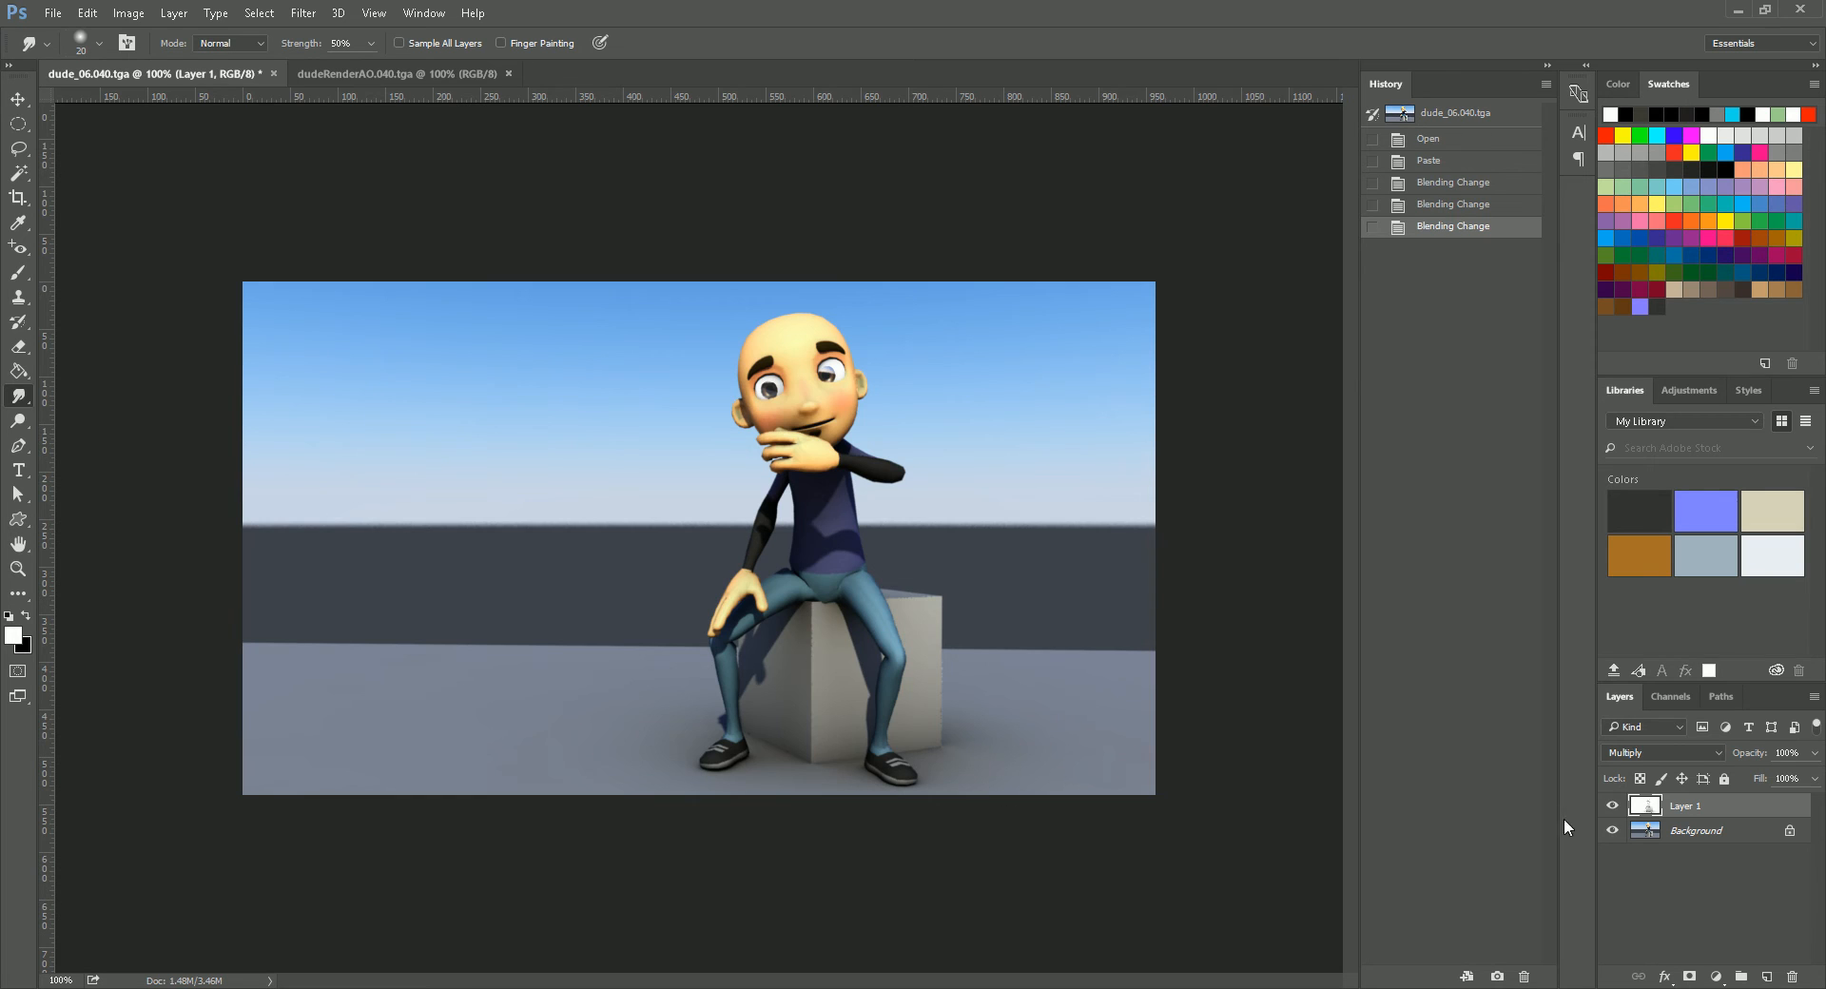
click(1614, 807)
click(1613, 807)
click(1613, 807)
click(1614, 809)
click(1614, 805)
click(1614, 804)
click(1614, 804)
click(1614, 804)
Switch to the dude_06 scene in Maya and open the render settings.
key(alt+Tab)
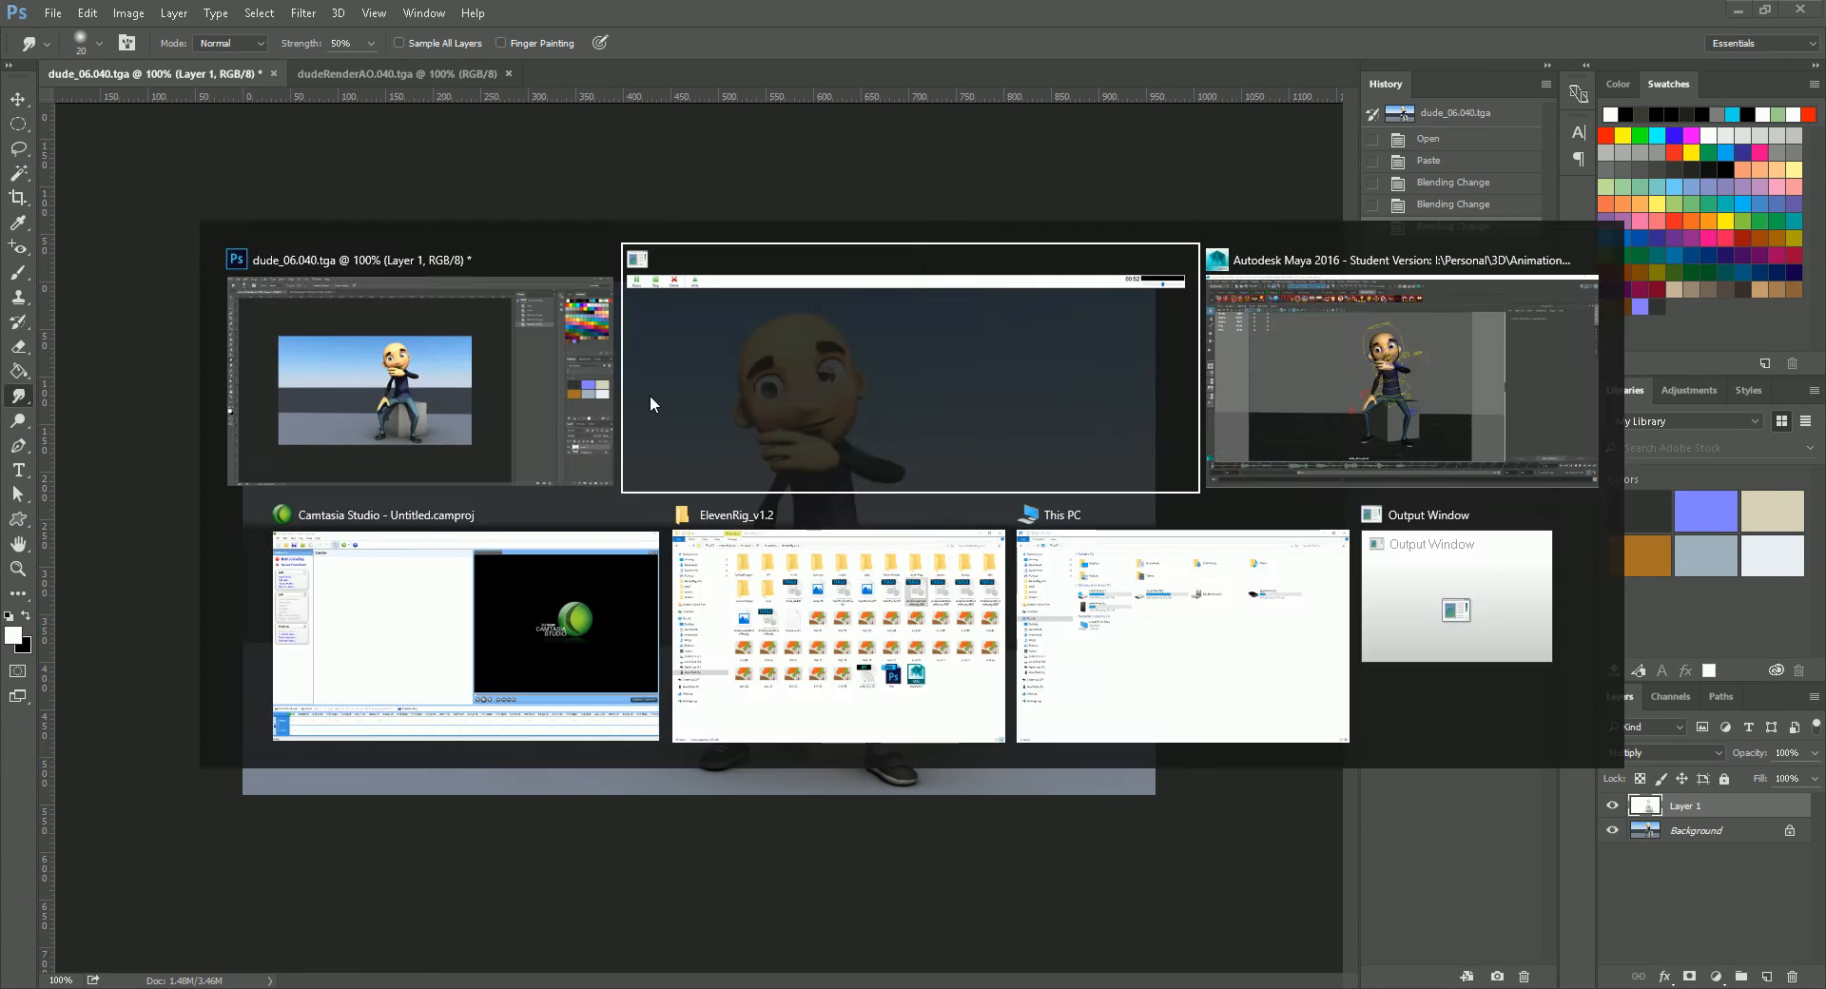
key(alt+Tab)
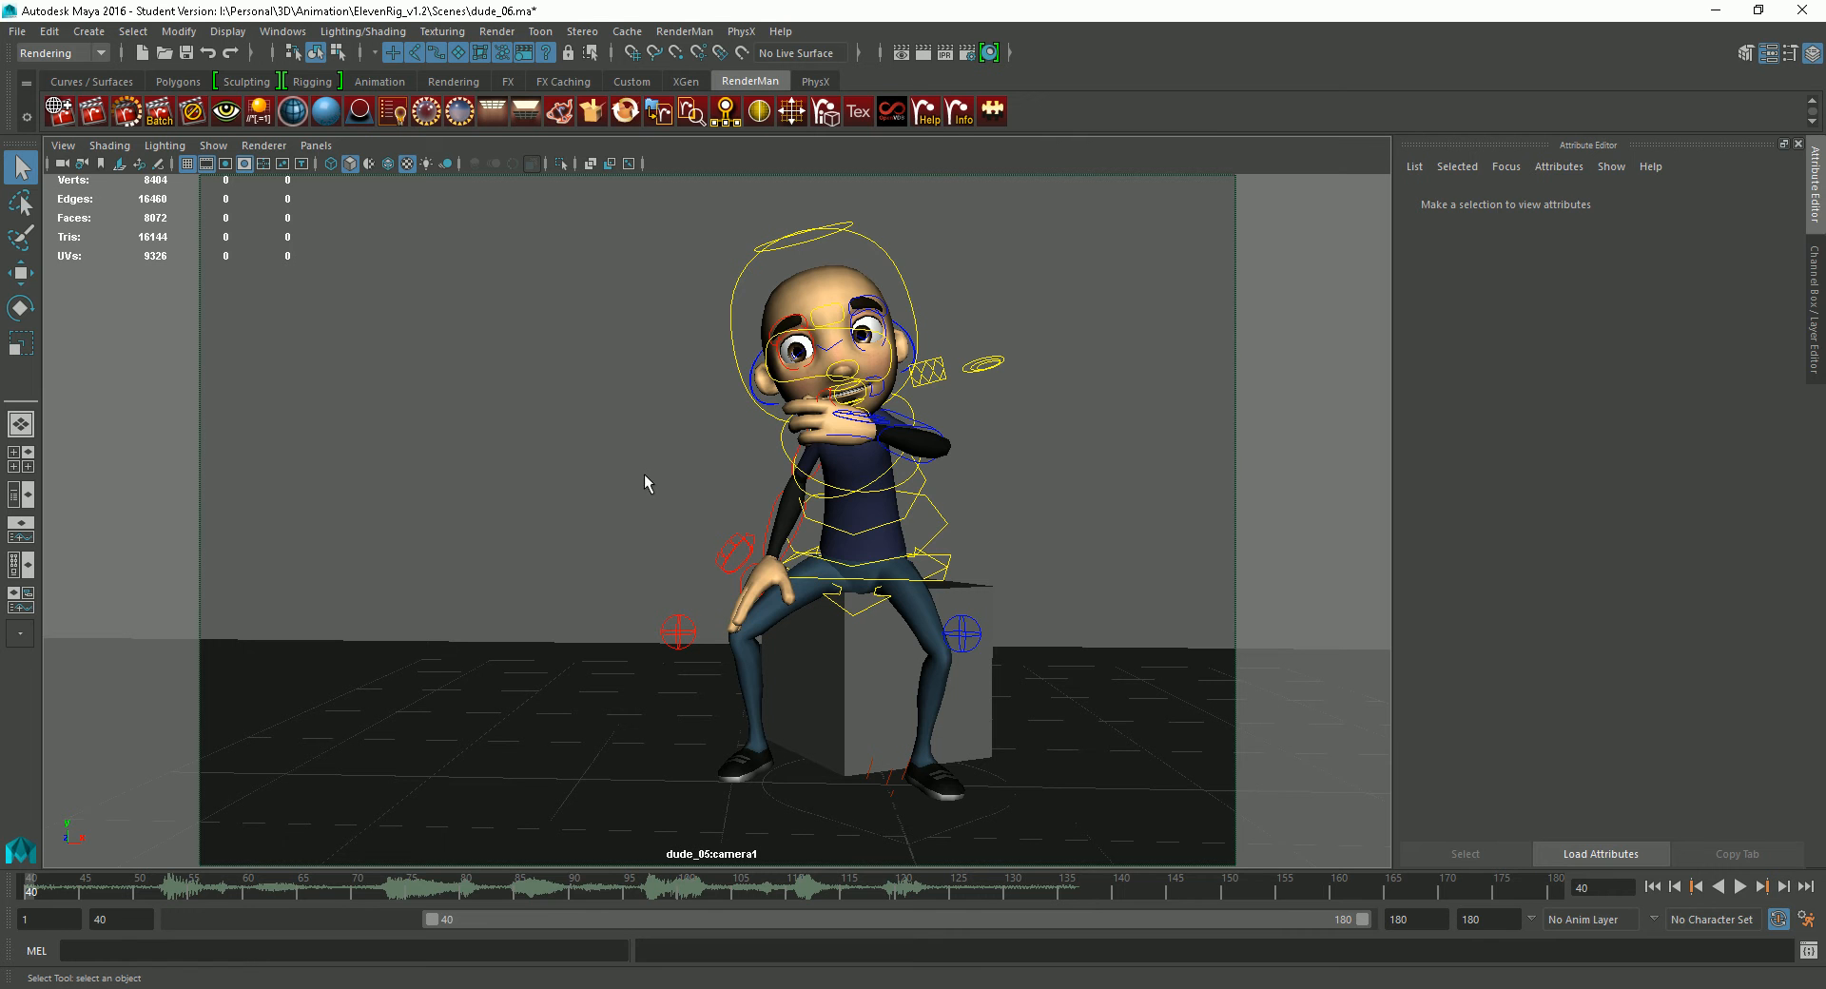
click(969, 54)
drag(596, 118, 559, 124)
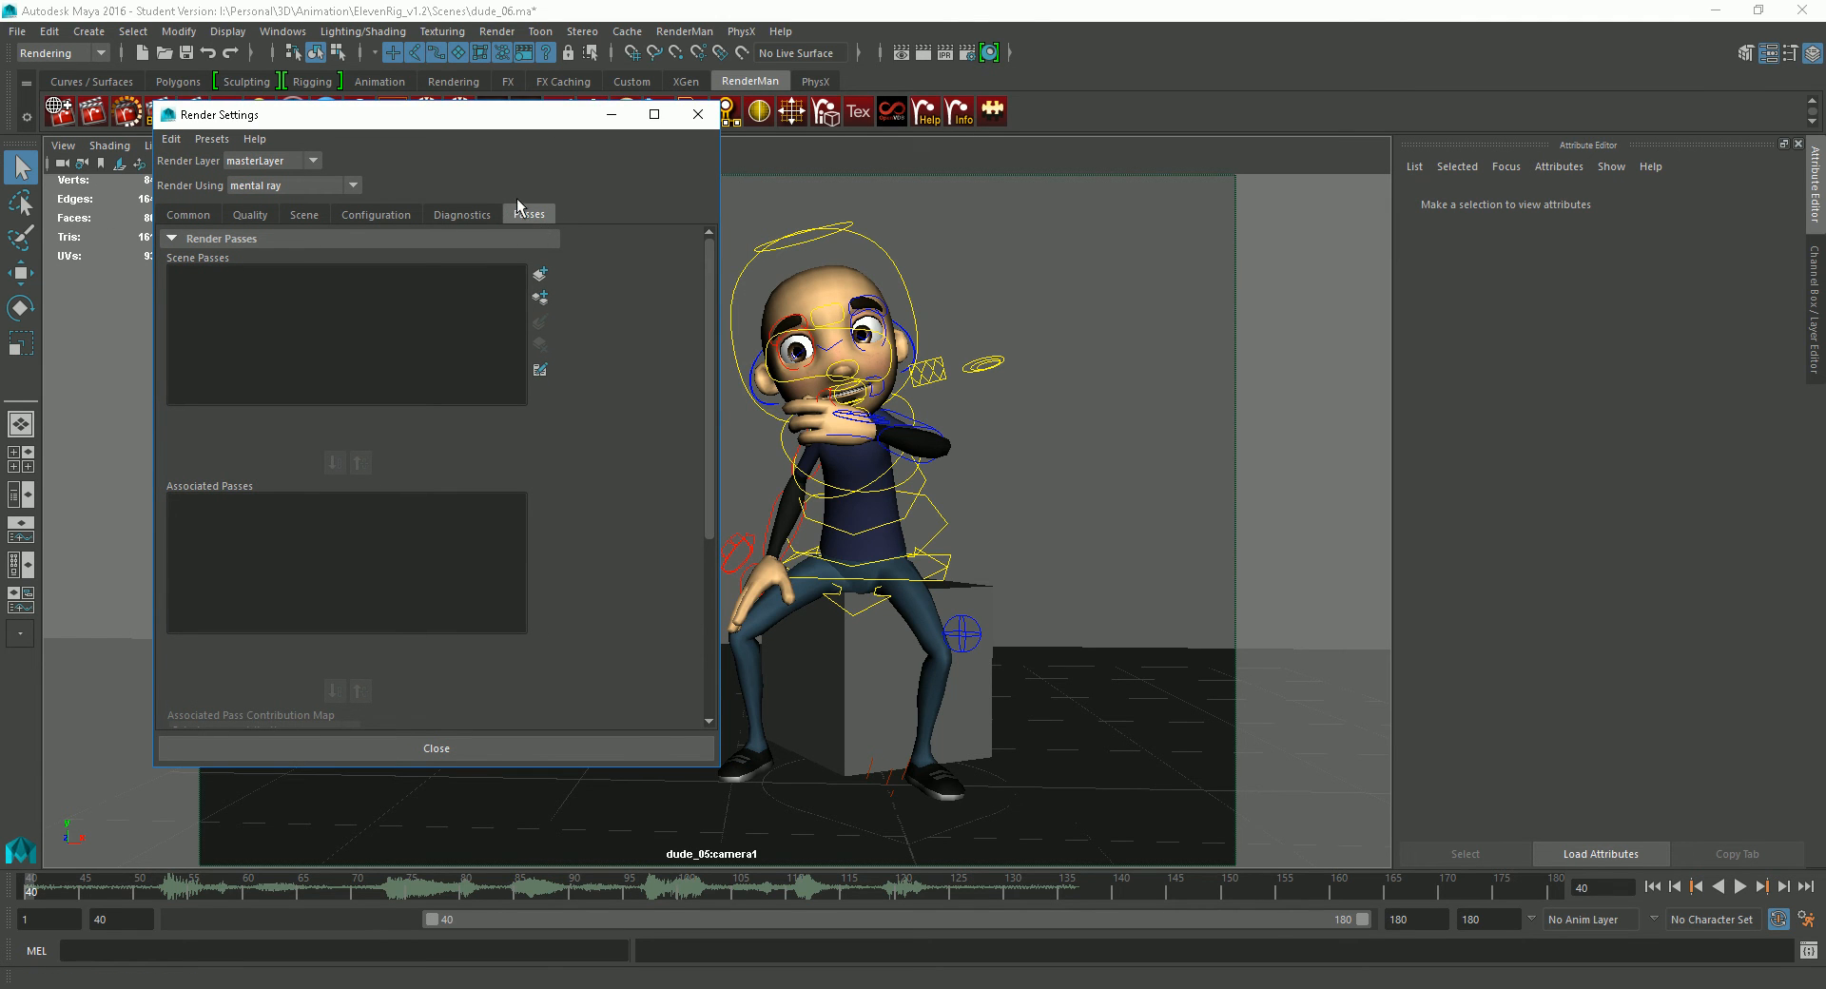
Review the mental ray Quality and Scene settings, including the Scene passes section, and return to the render passes settings.
click(250, 215)
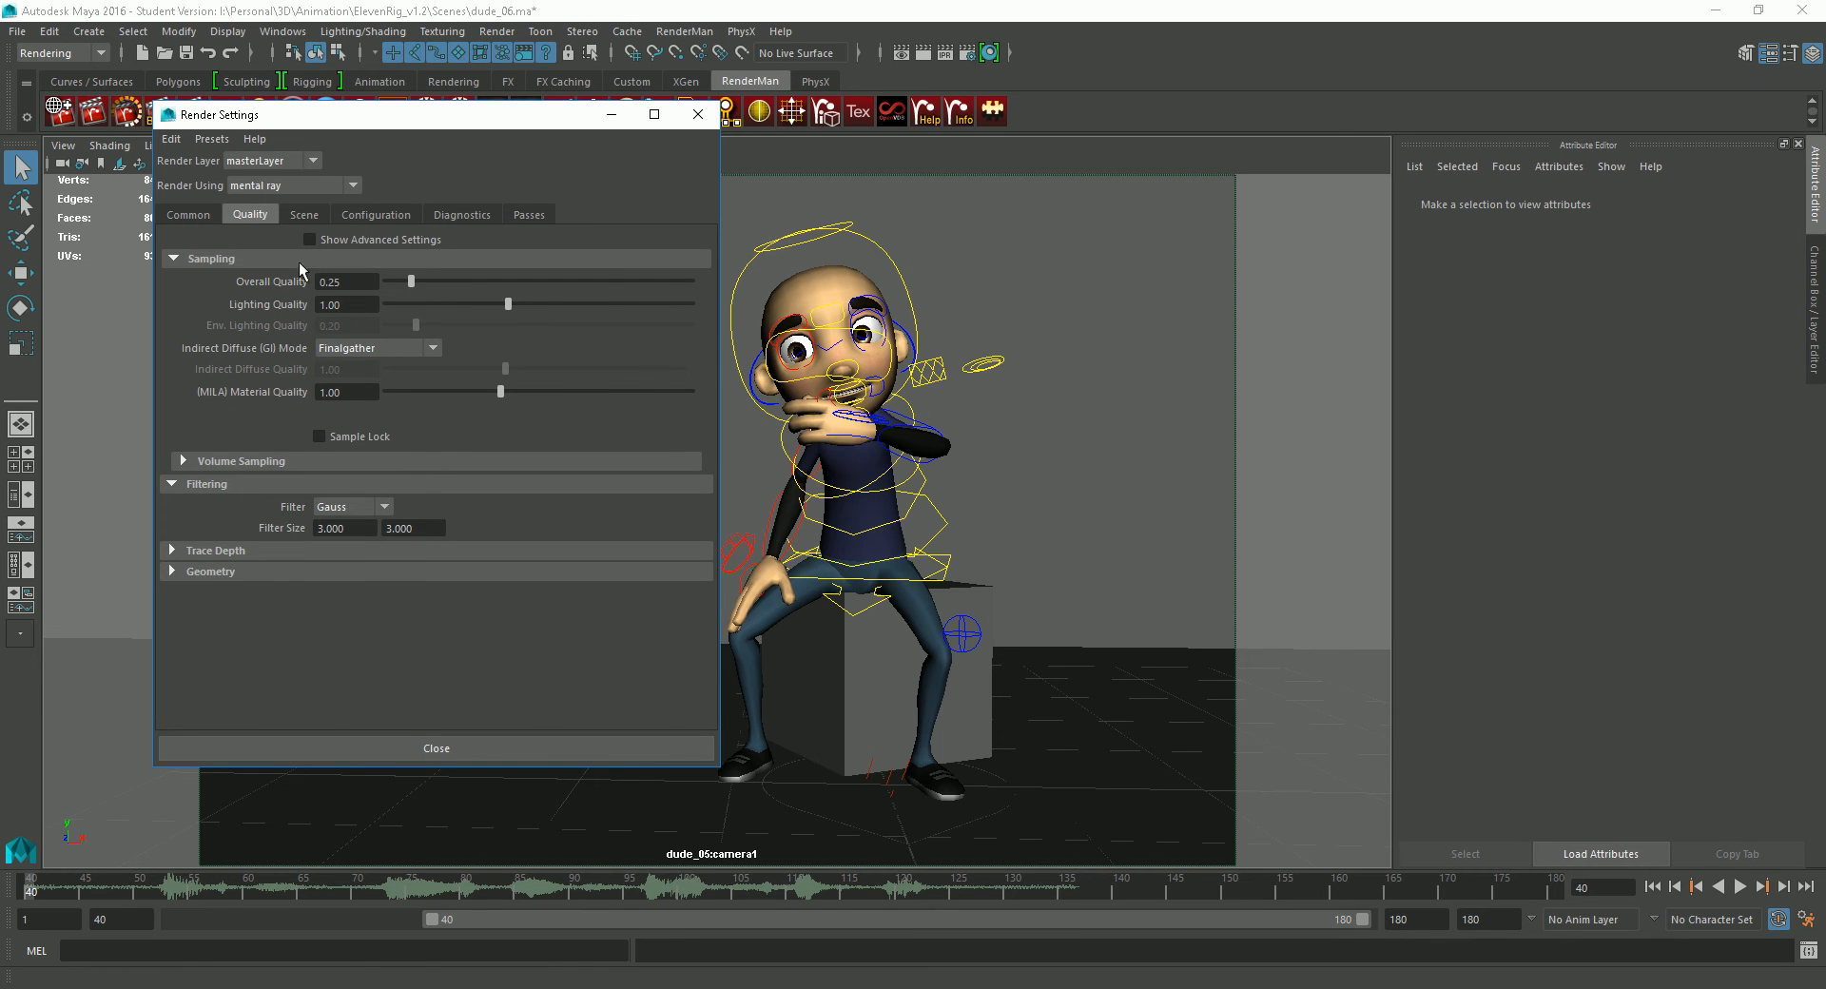
click(300, 214)
click(217, 457)
click(216, 458)
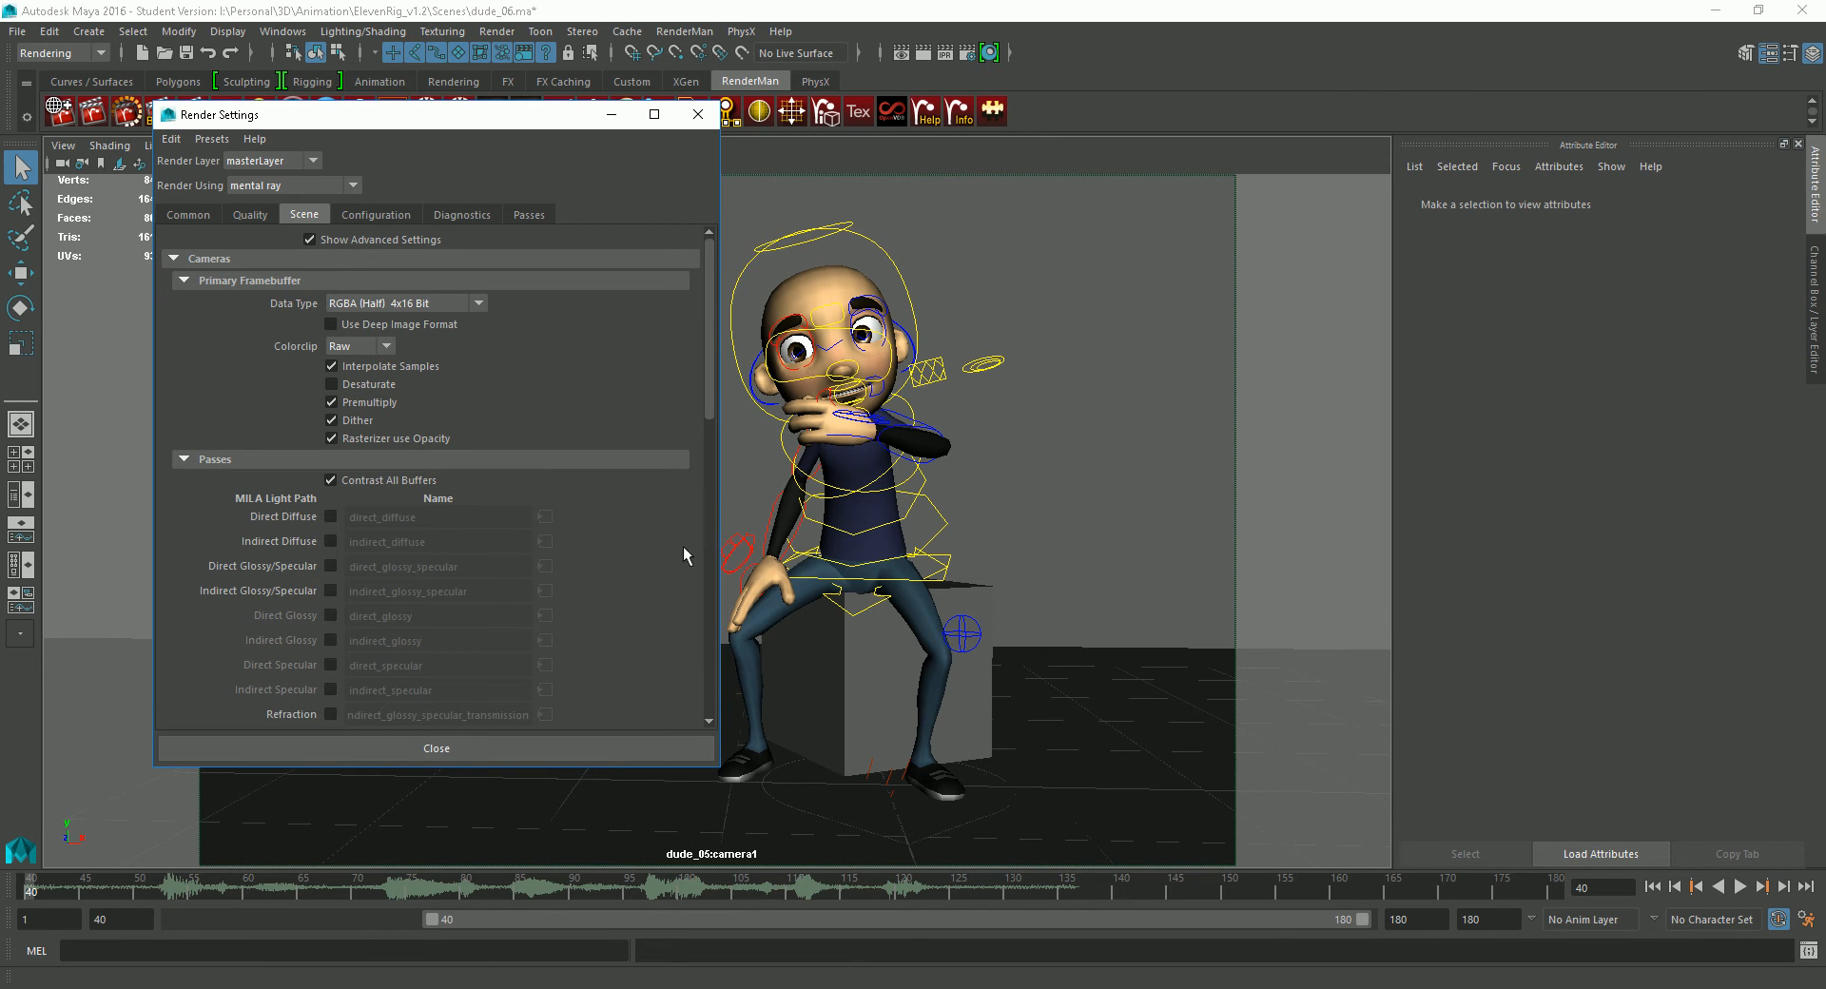
drag(711, 396, 701, 281)
click(184, 460)
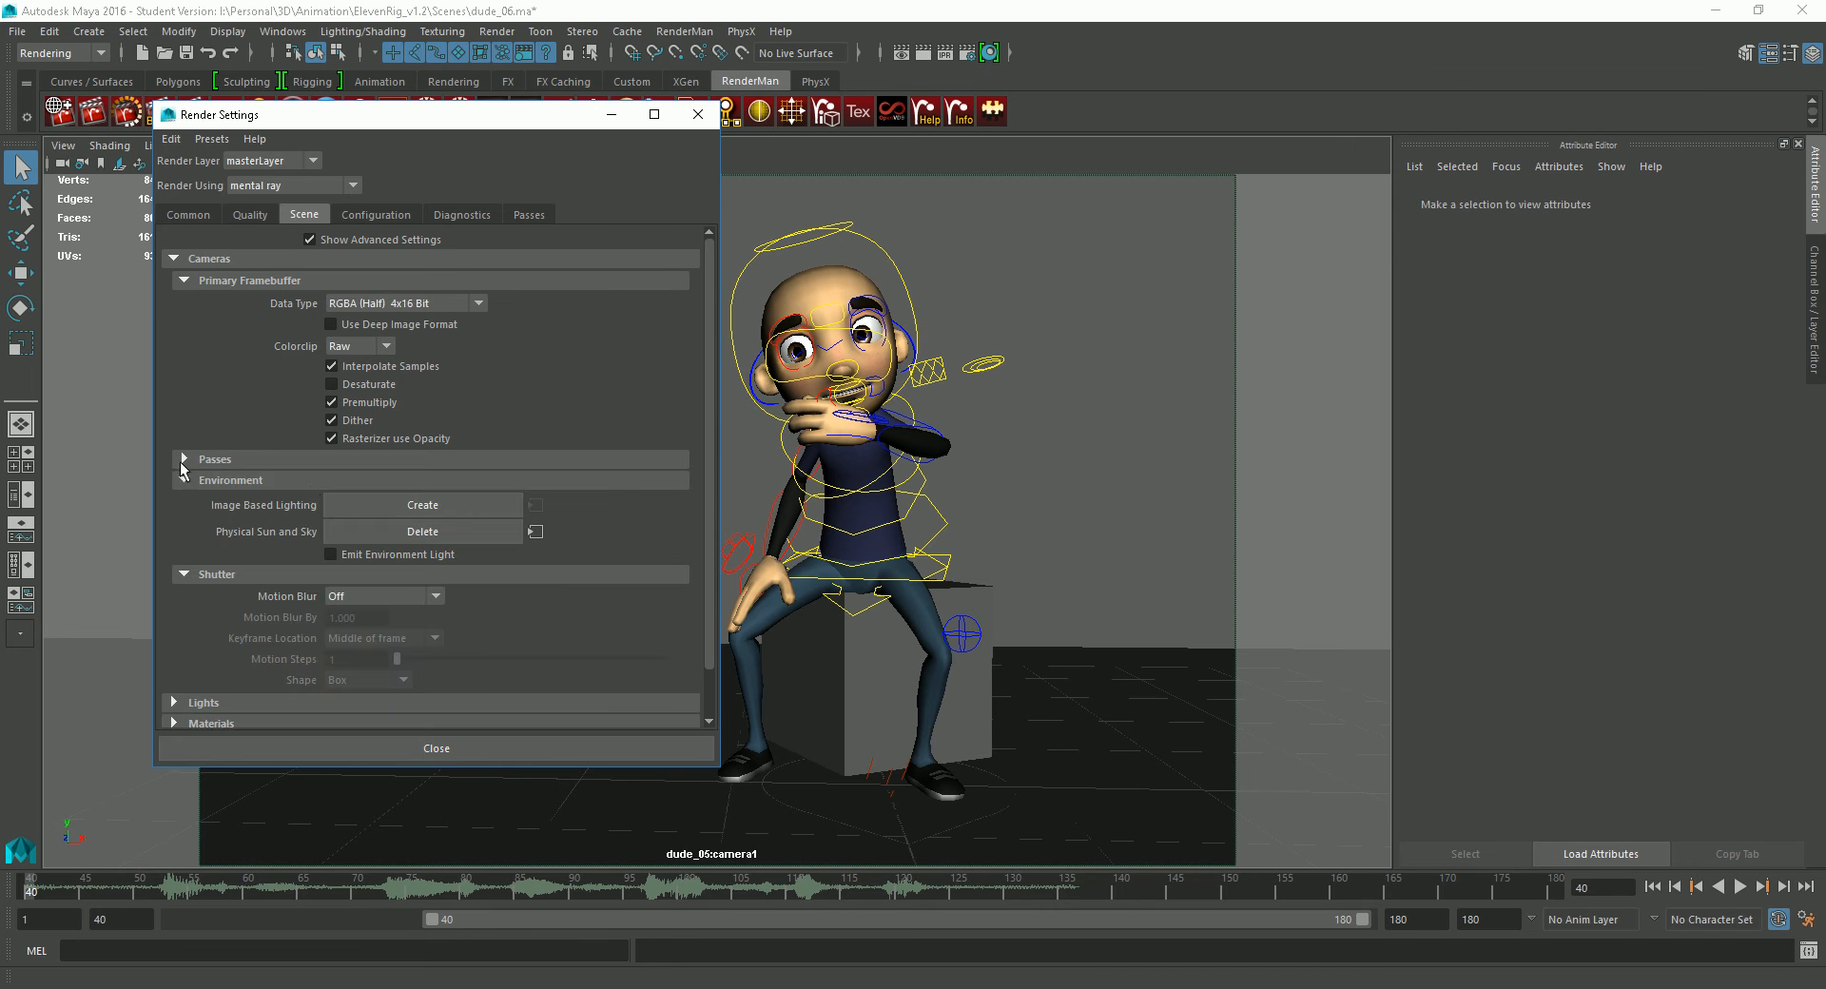
drag(496, 217, 445, 153)
click(514, 242)
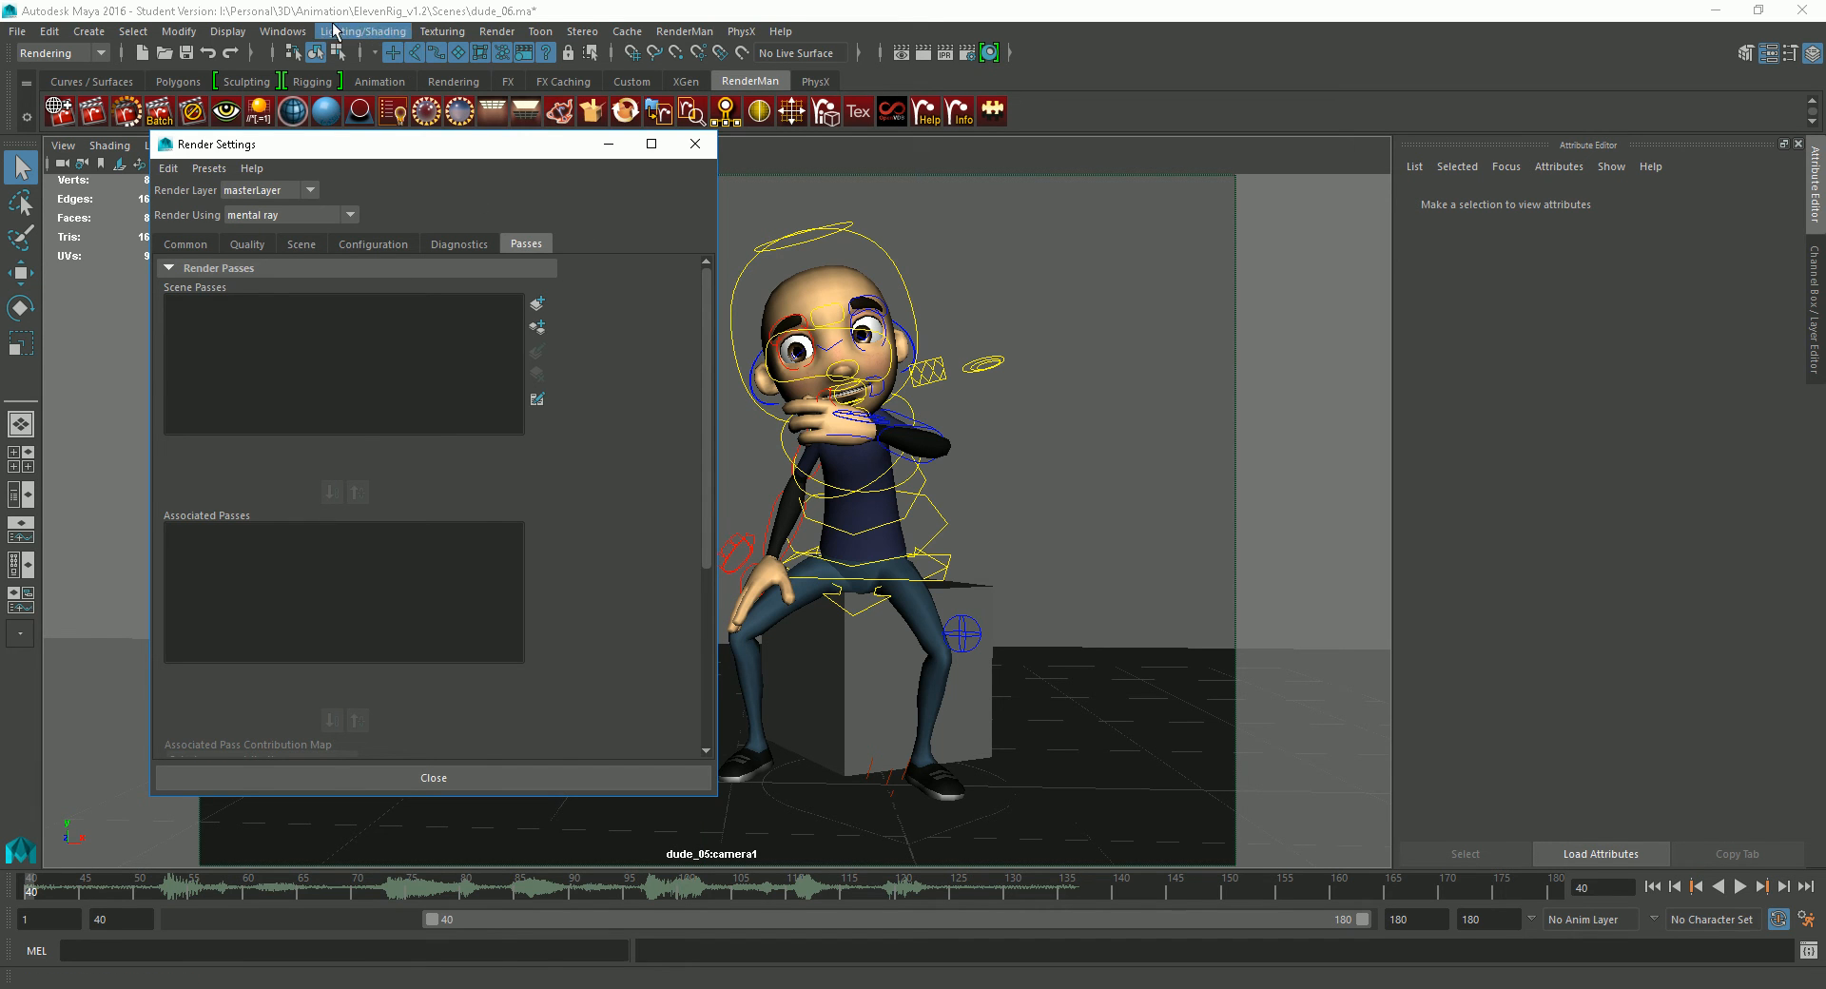
Check the Show Maya Legacy Passes option in the Rendering preferences and save the preferences.
click(283, 32)
mouse_move(400, 155)
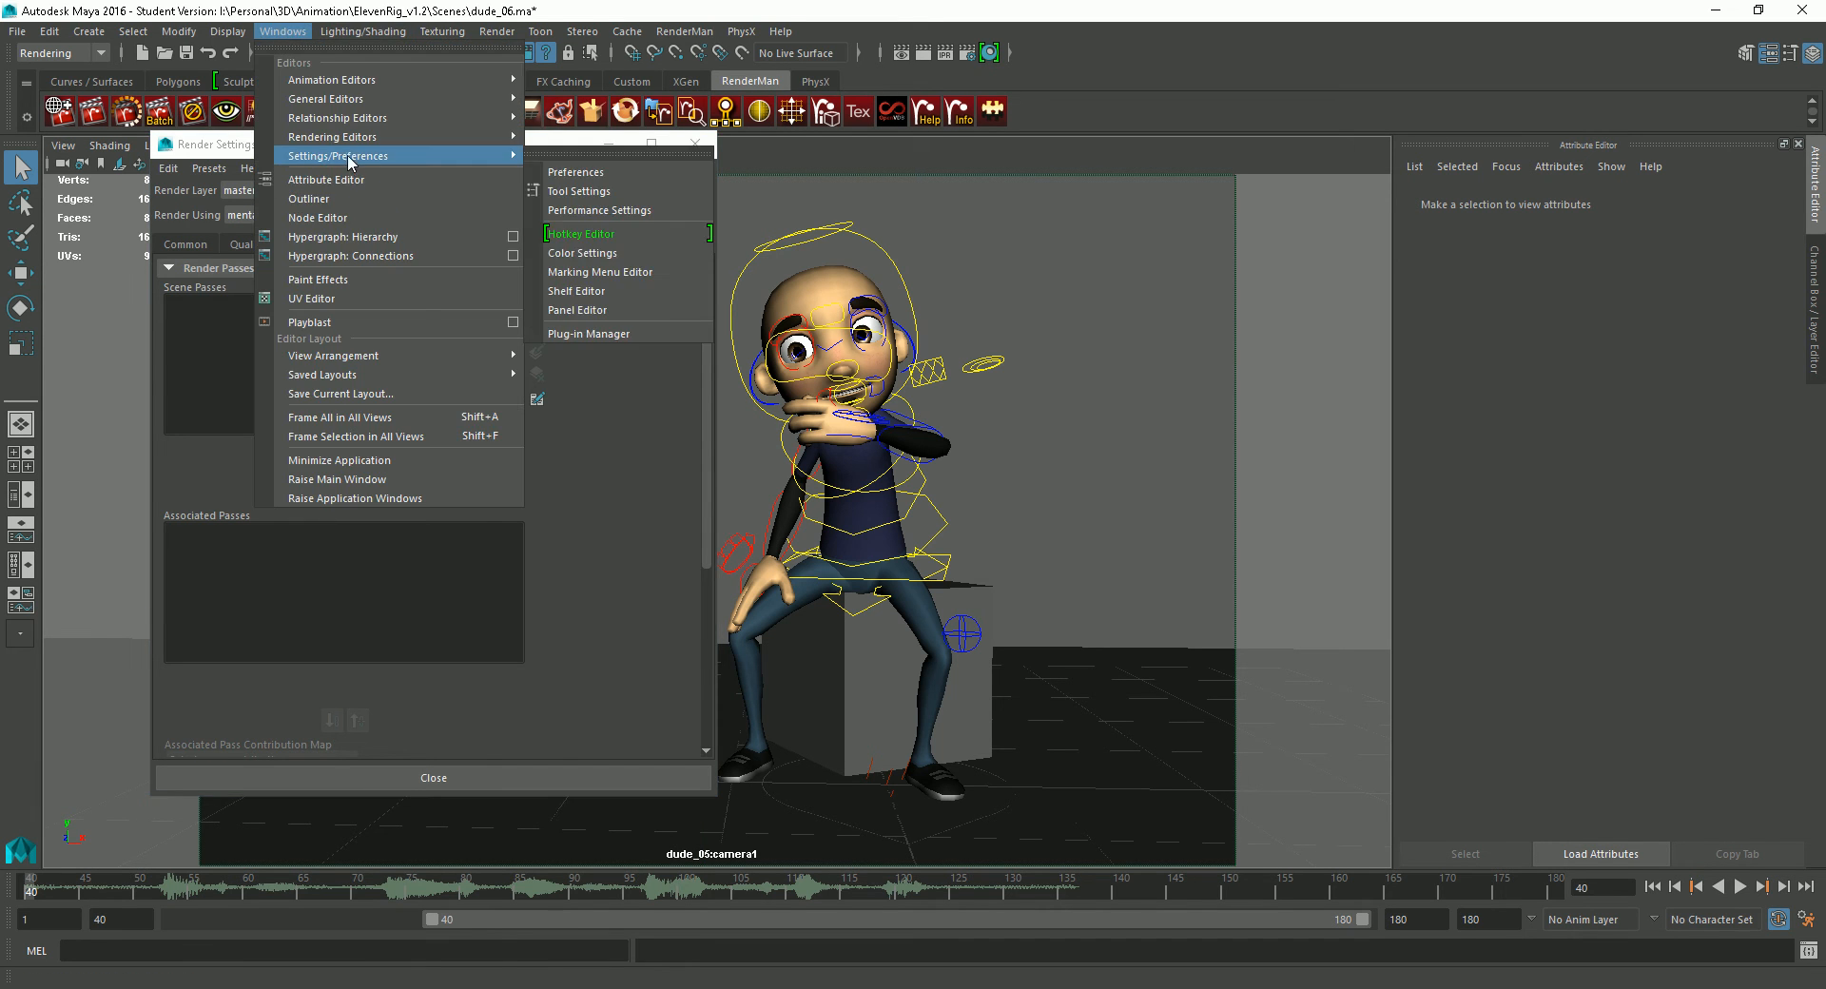
click(593, 166)
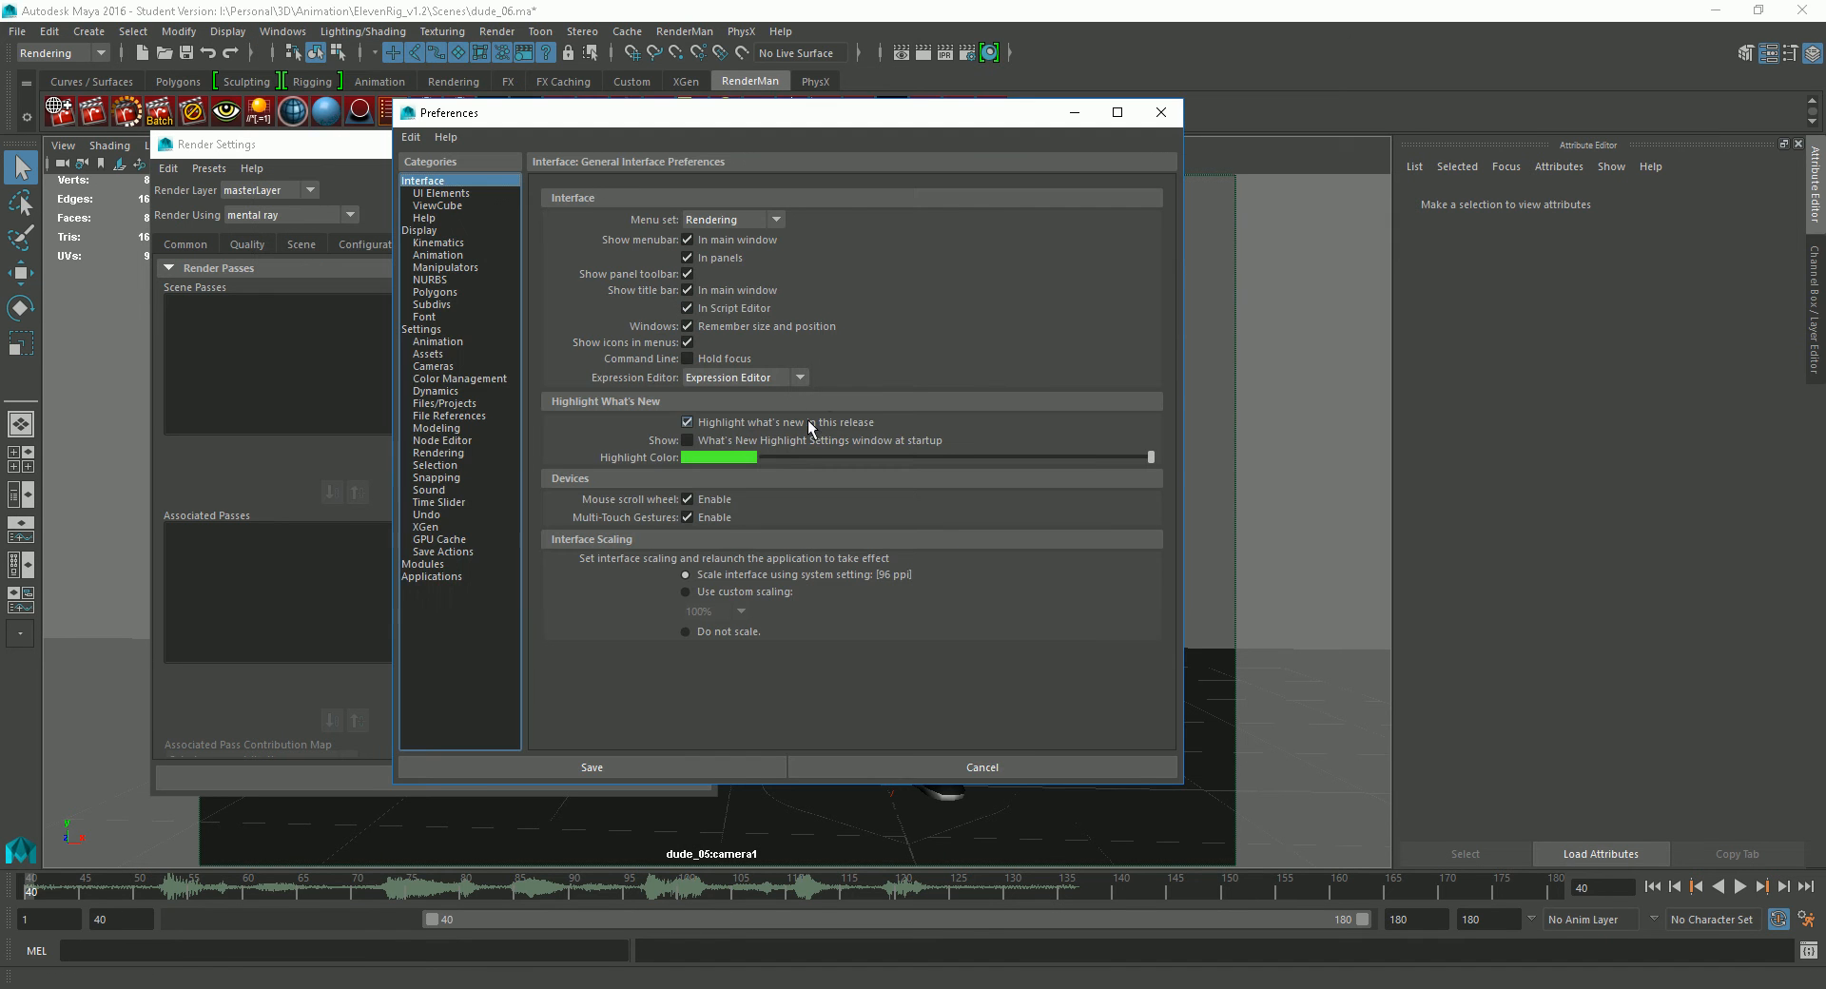
click(439, 454)
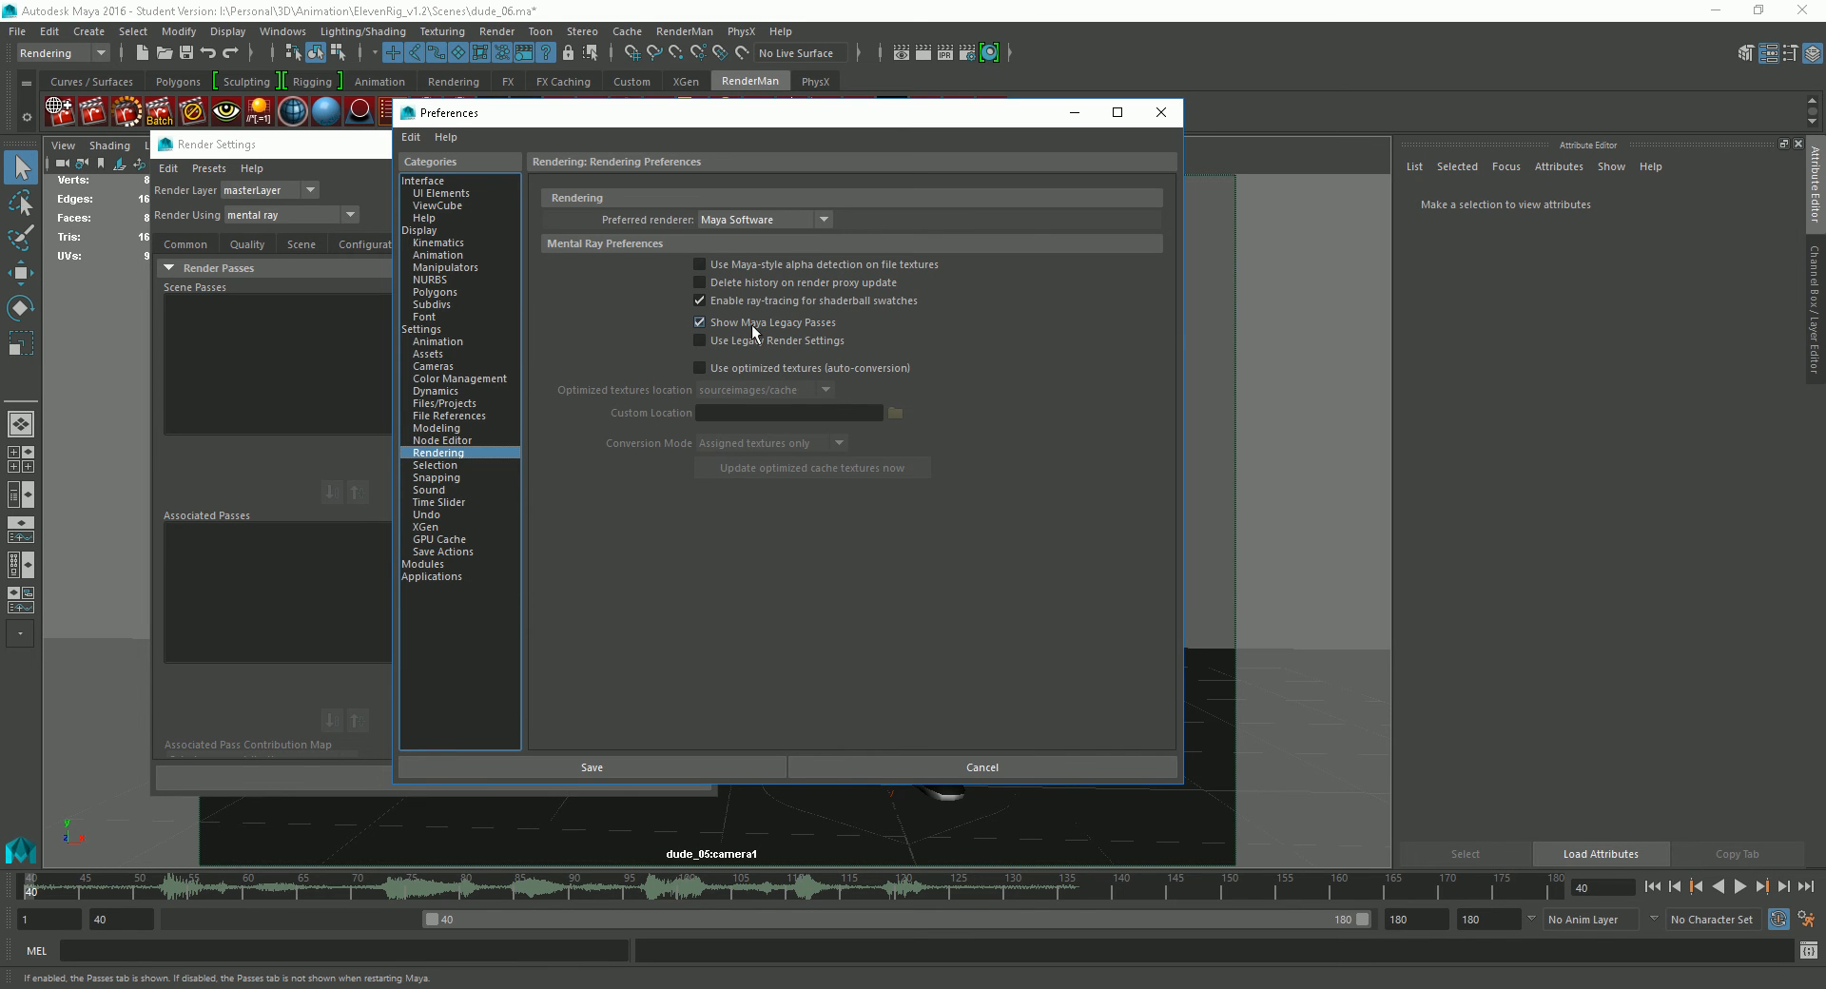
click(681, 758)
Create an Ambient Occlusion render pass in the scene passes list.
drag(542, 145, 531, 135)
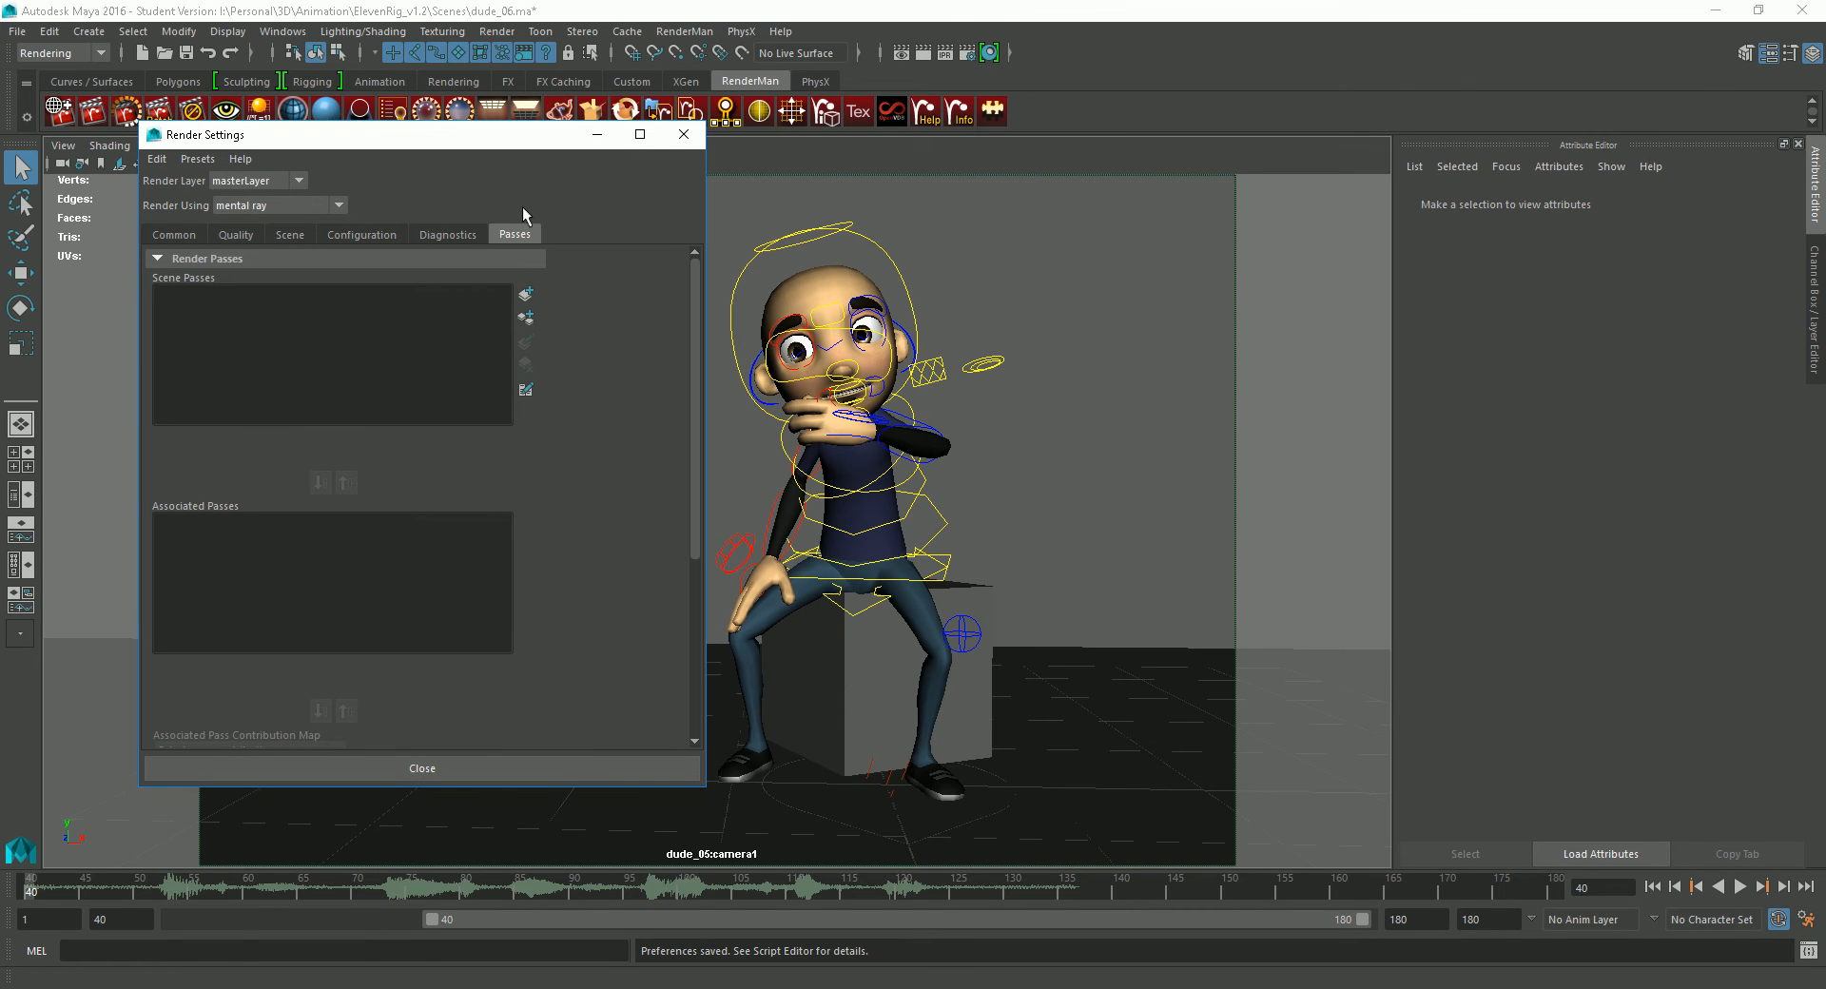
click(525, 294)
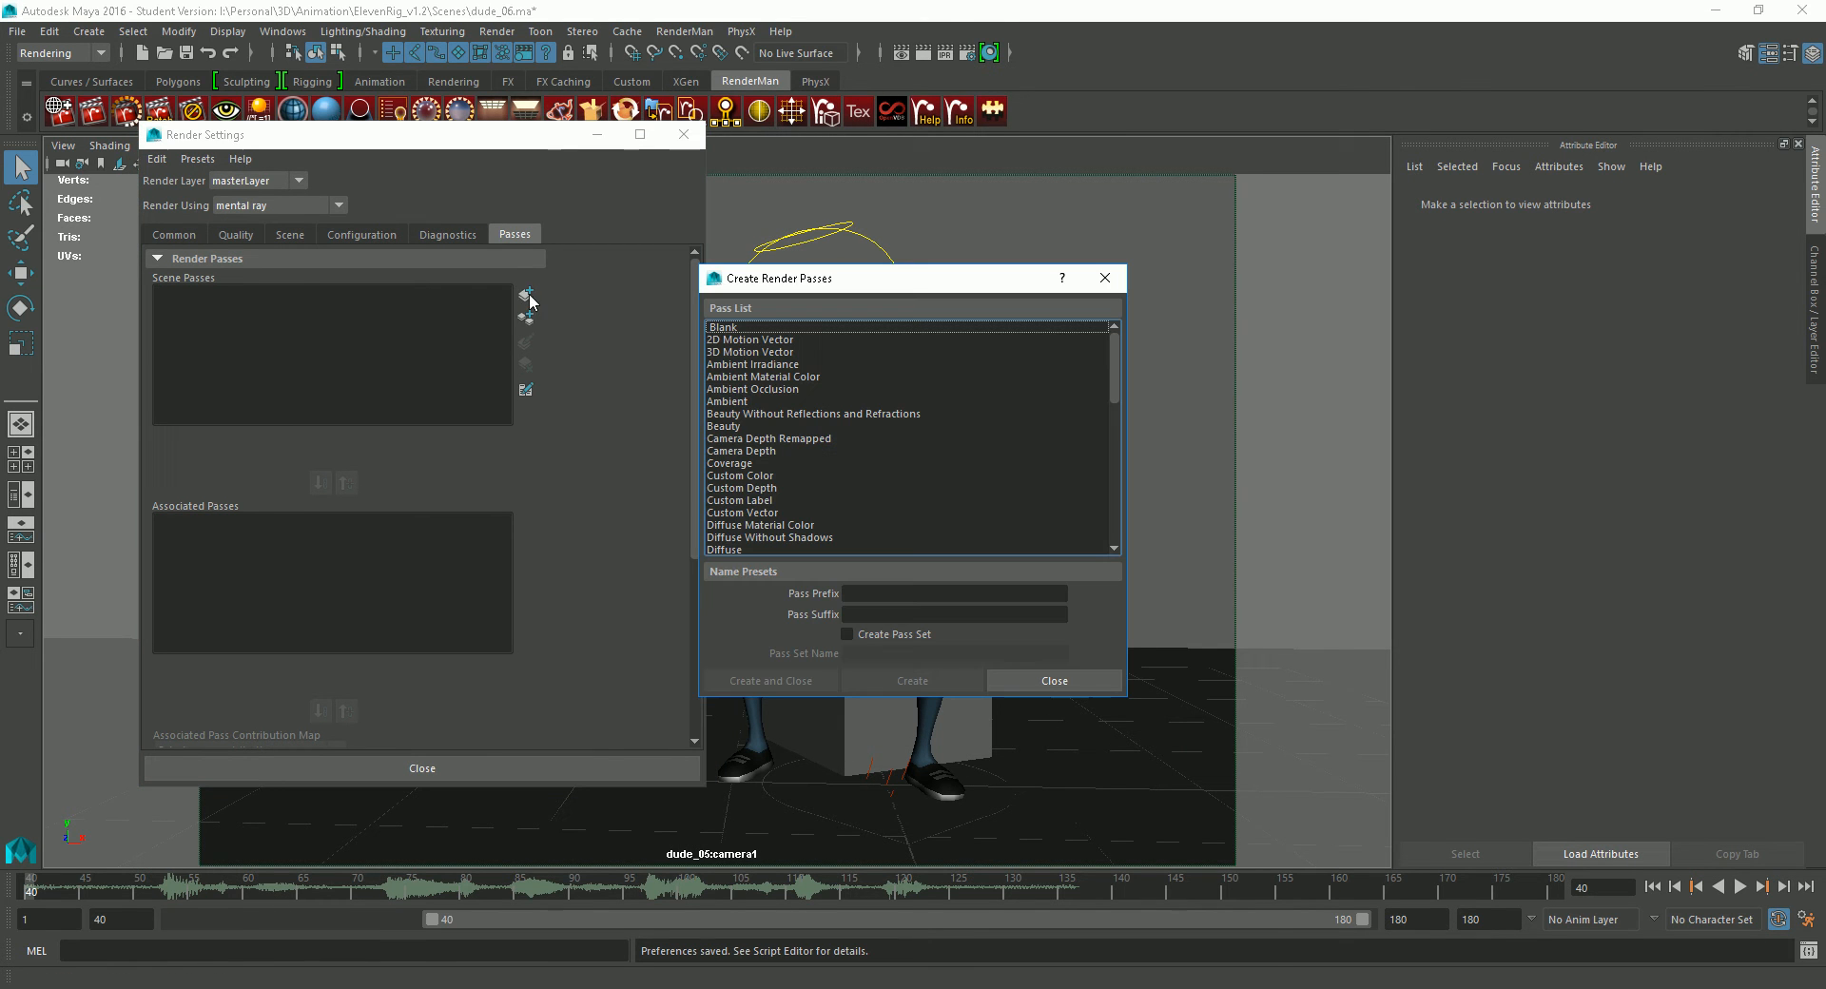
click(751, 390)
click(795, 677)
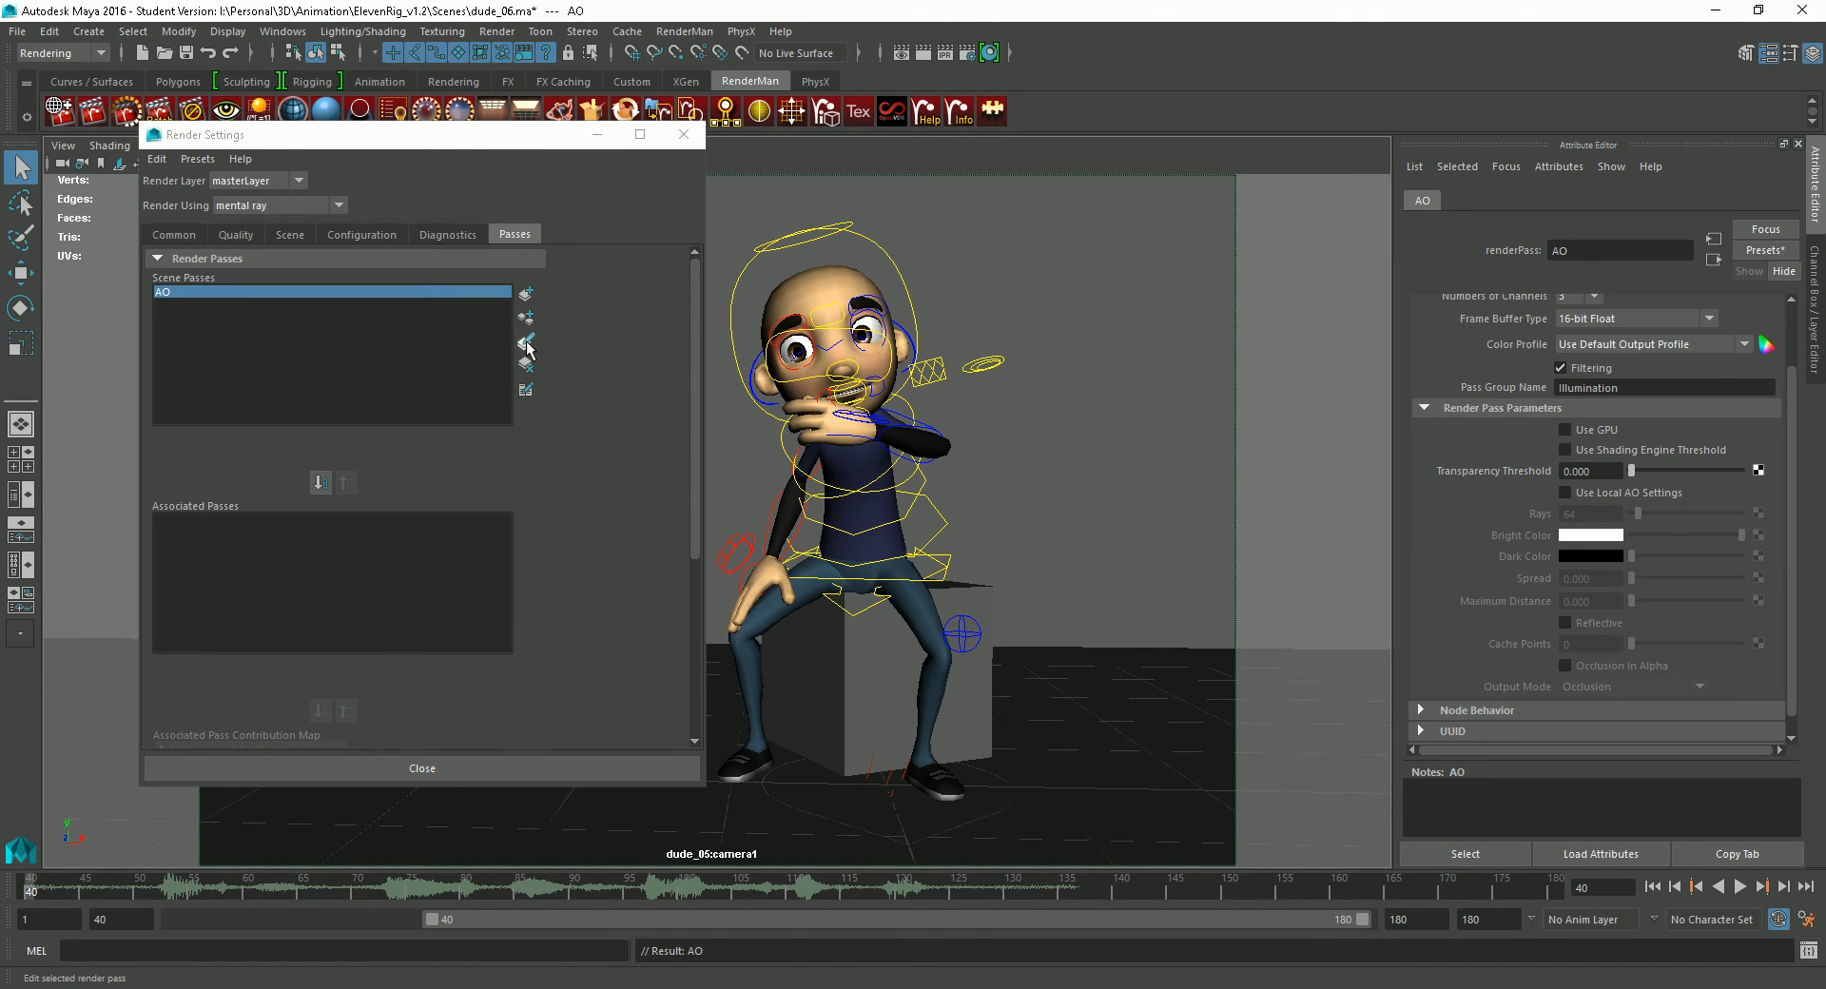
Enable local AO settings for the AO pass, with a maximum distance of 5.000 and a spread of 0.8.
drag(554, 142, 639, 124)
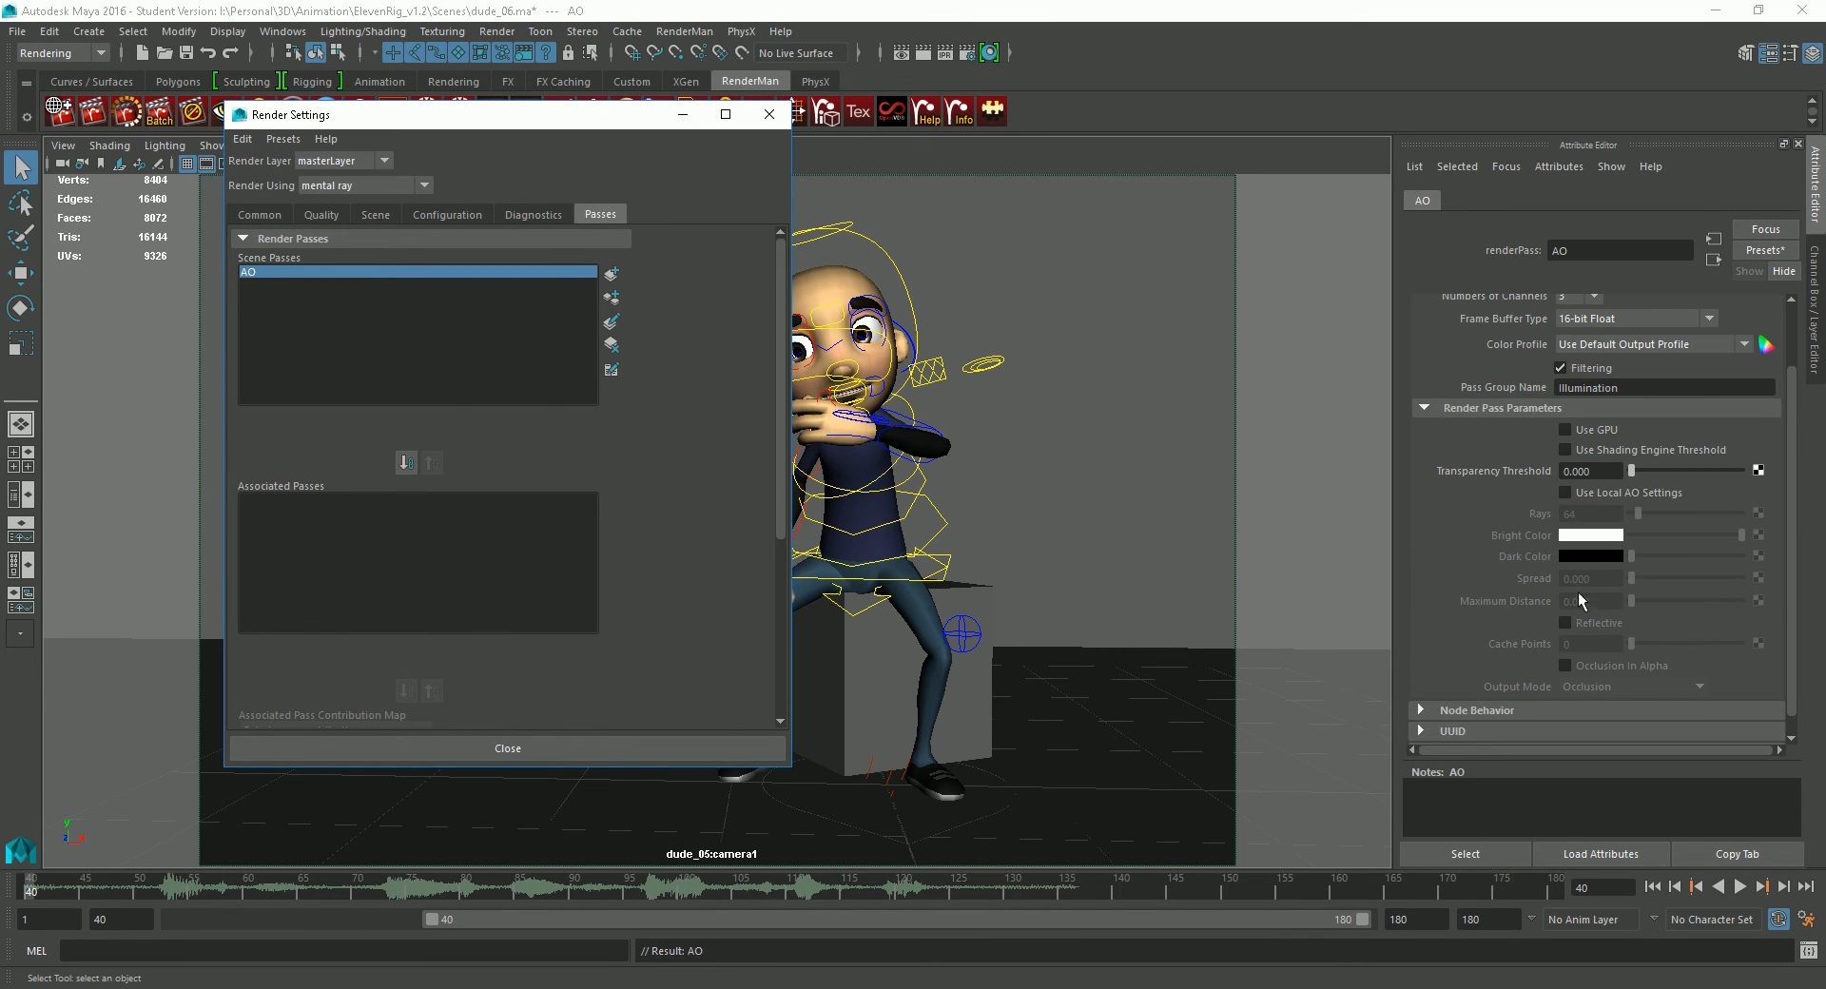
click(1566, 493)
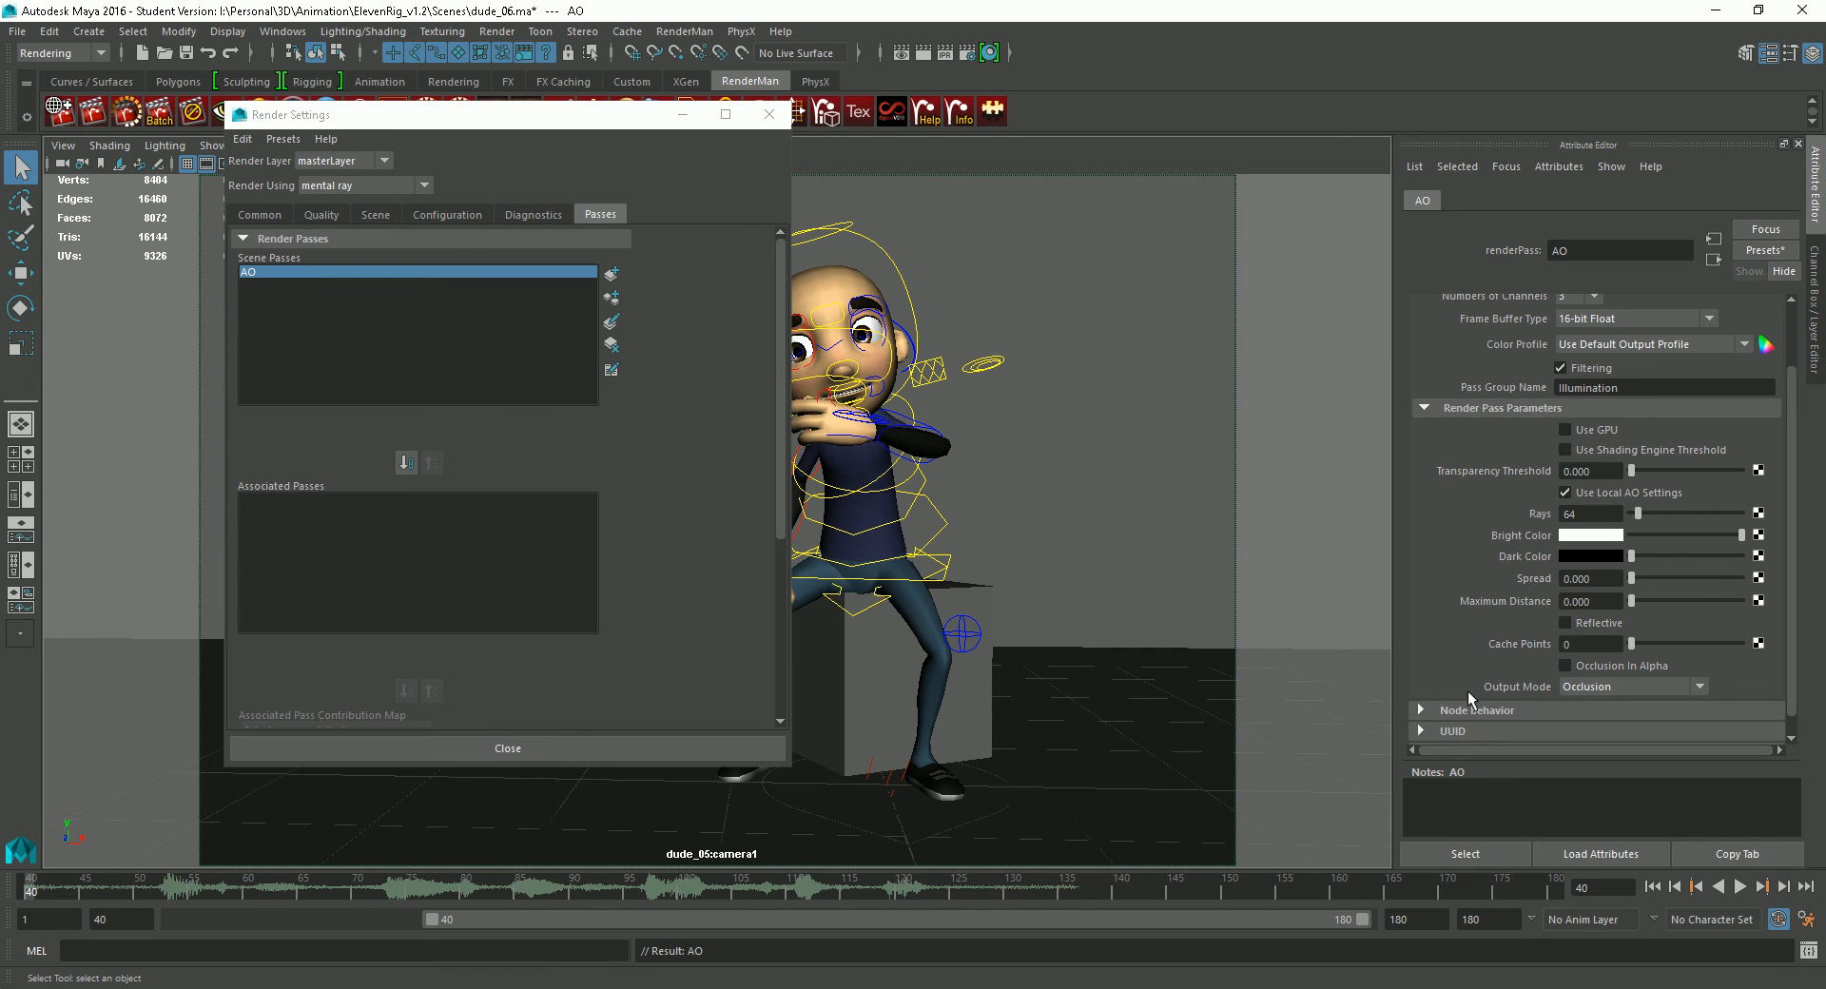
double_click(1607, 601)
text(5.000)
click(1611, 601)
drag(1599, 579, 1360, 567)
text(0.8)
key(Return)
Associate the AO pass with the masterLayer render layer and close the render settings.
click(269, 275)
click(1814, 323)
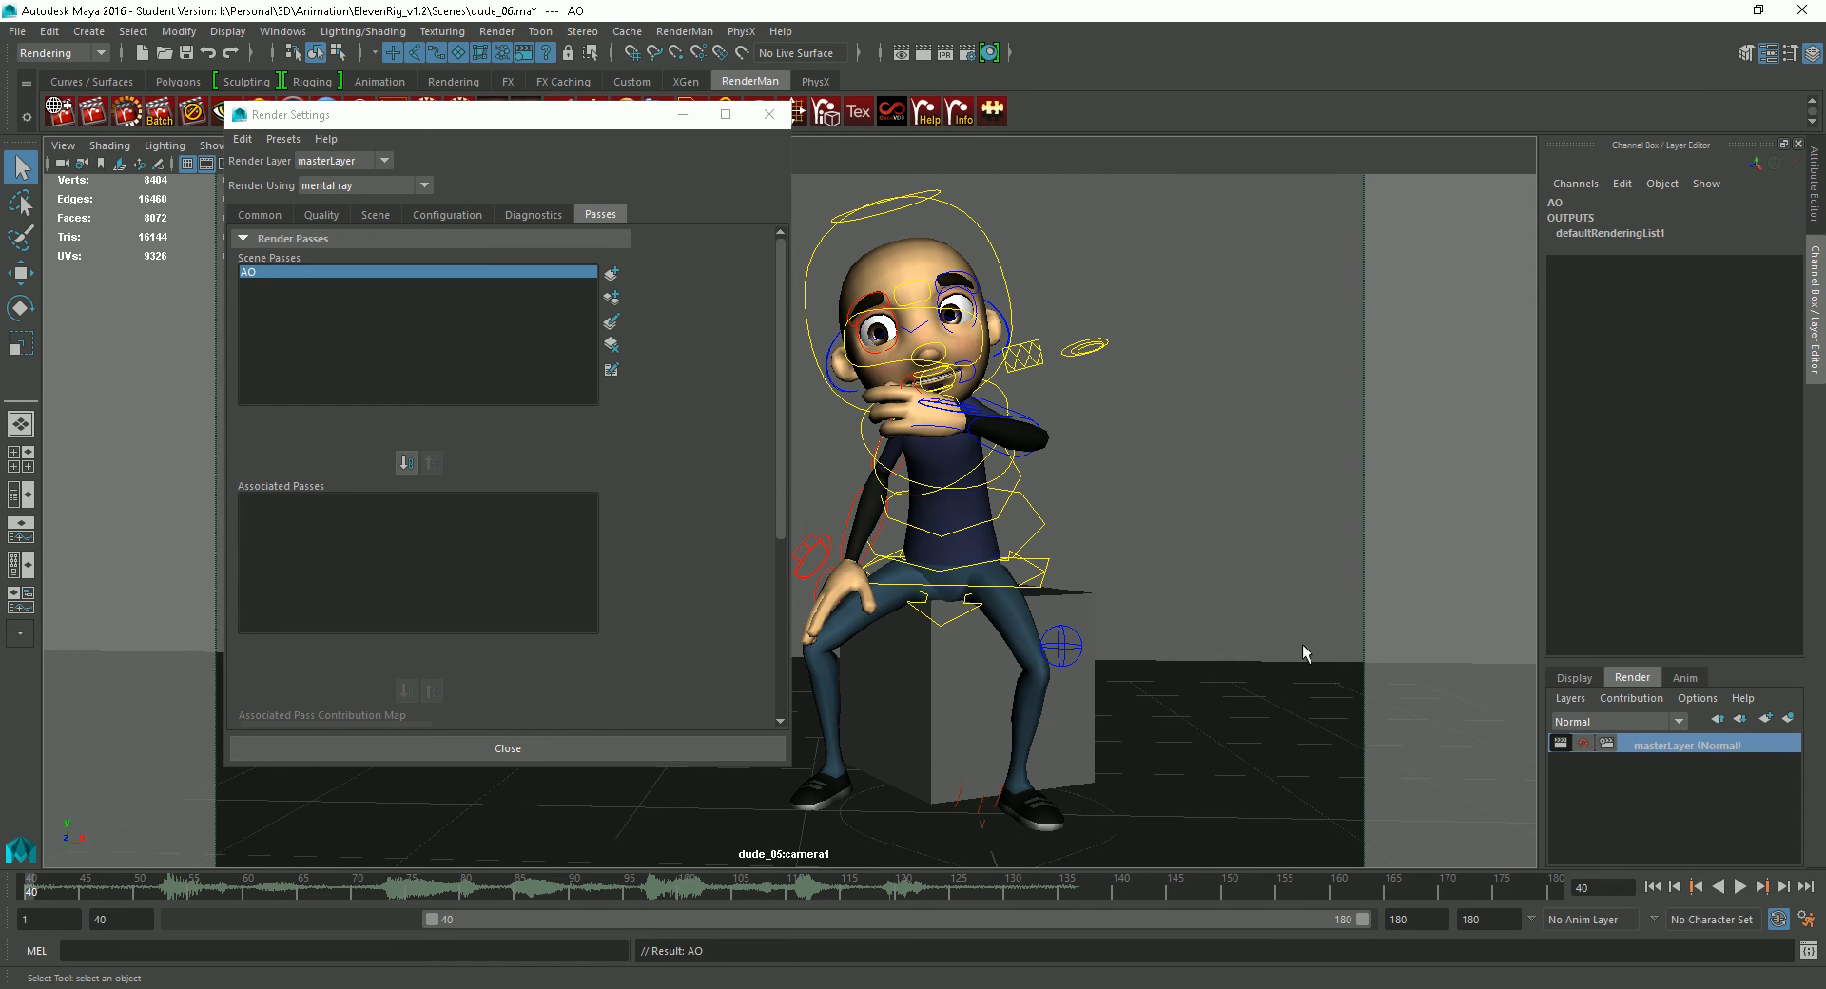
click(407, 463)
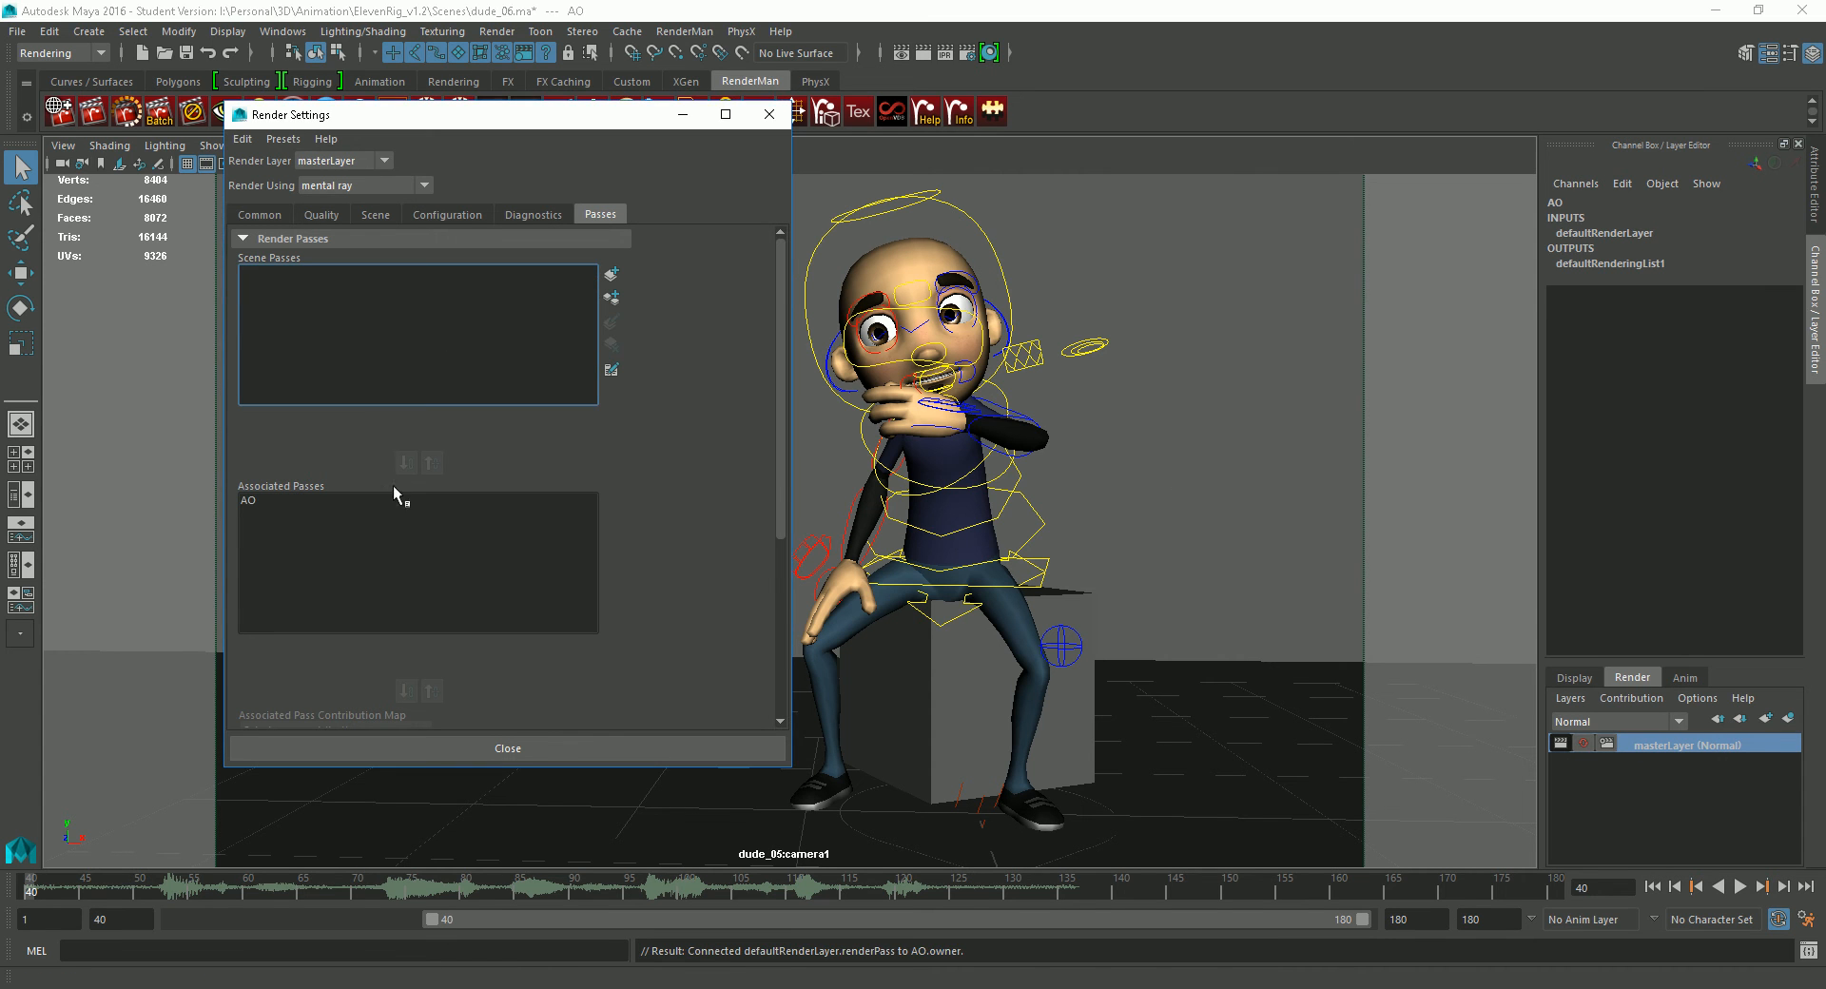
click(769, 115)
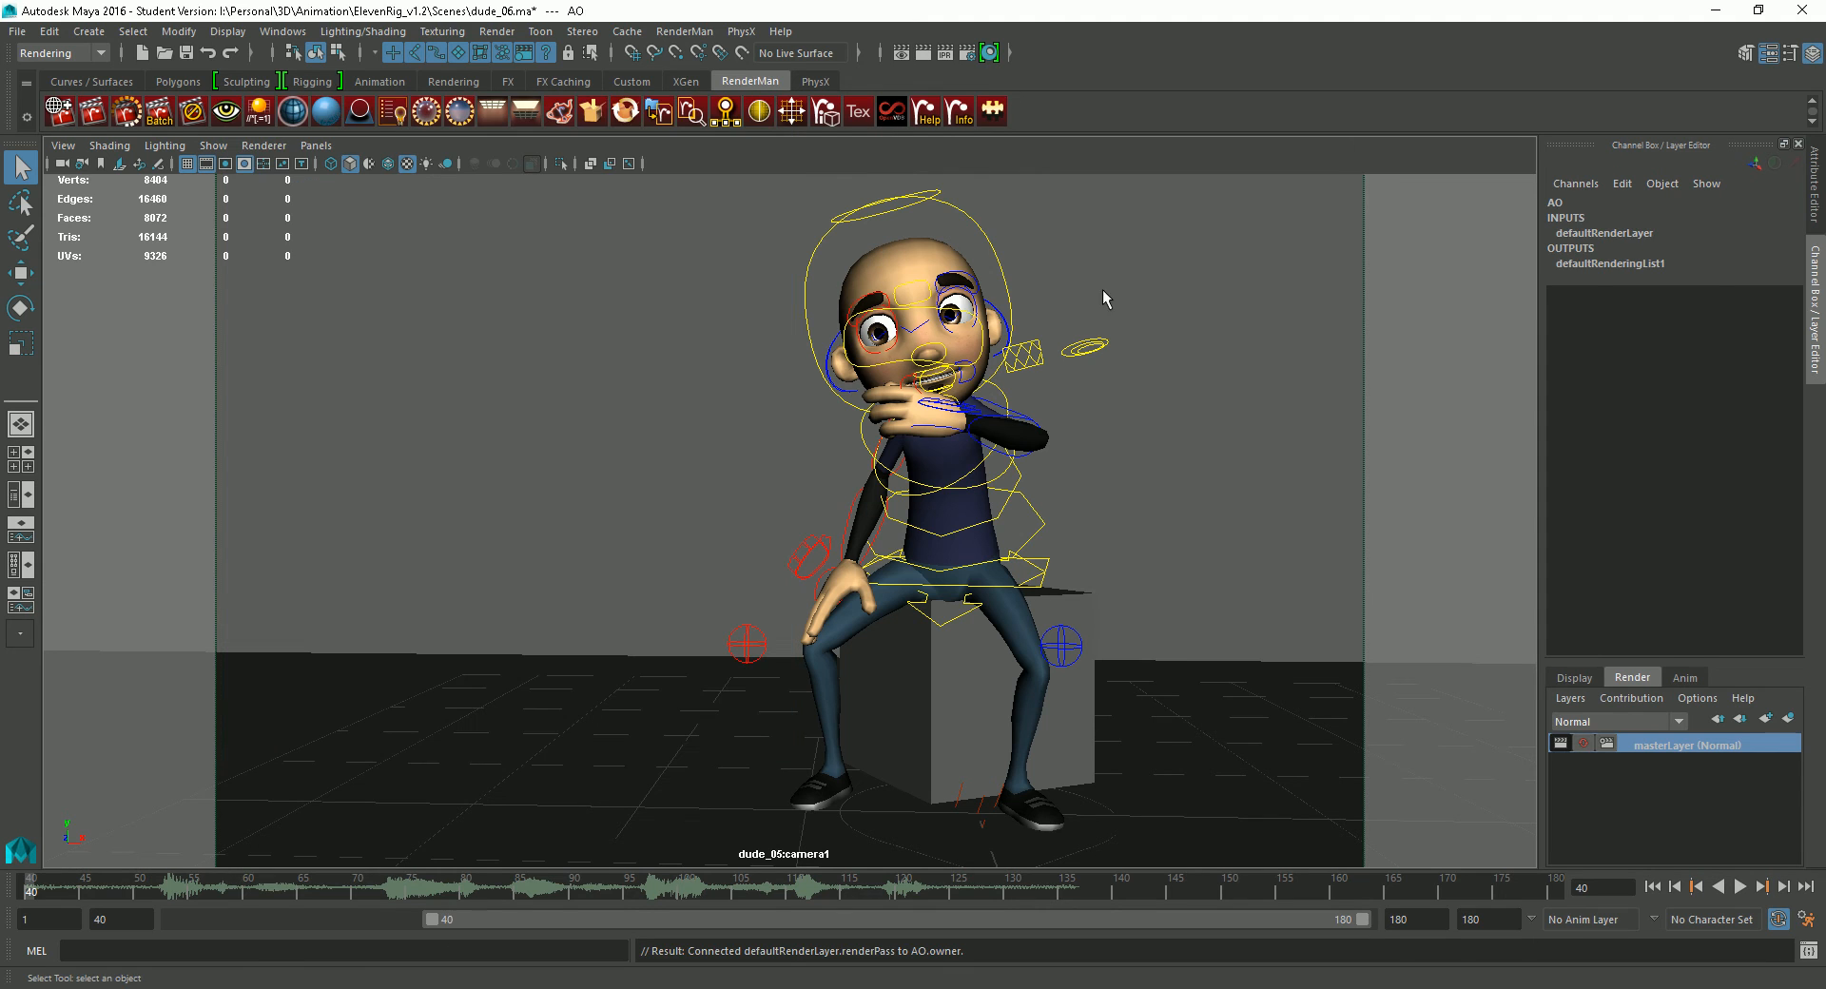
Render the current frame with mental ray, load the AO pass in an enlarged viewer to inspect it, and close both render windows.
click(921, 55)
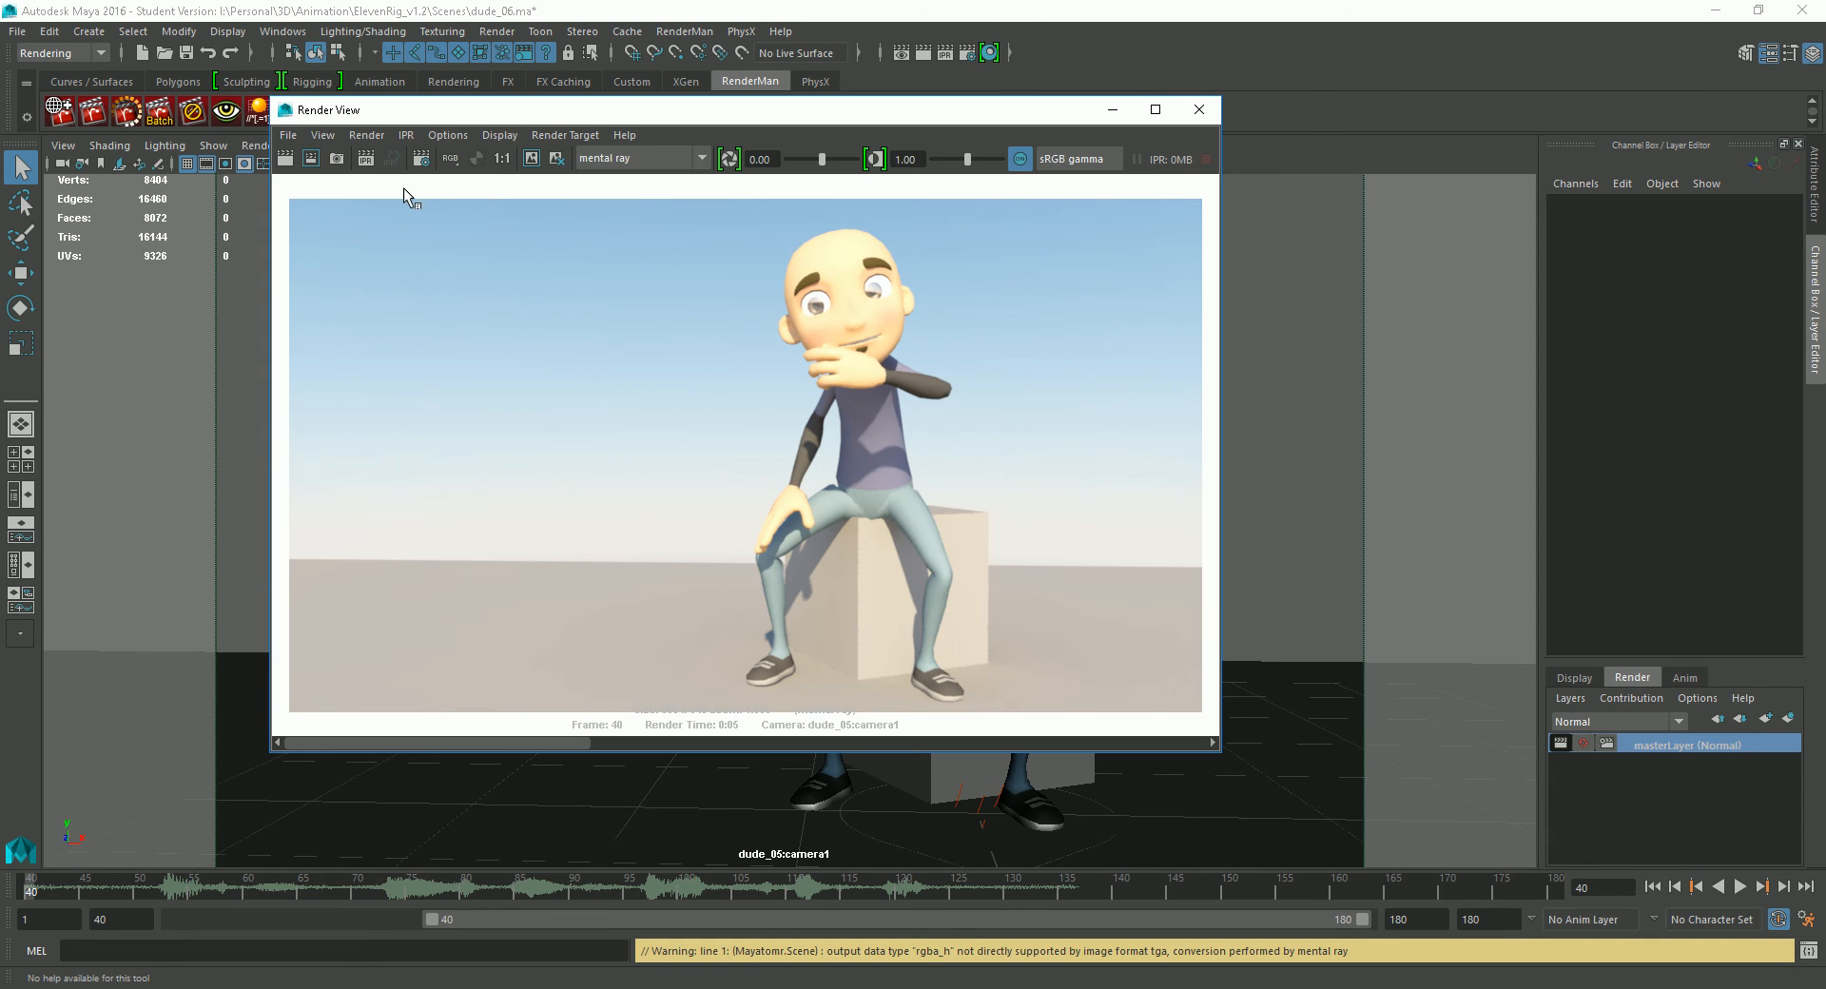
click(288, 135)
mouse_move(371, 275)
click(587, 290)
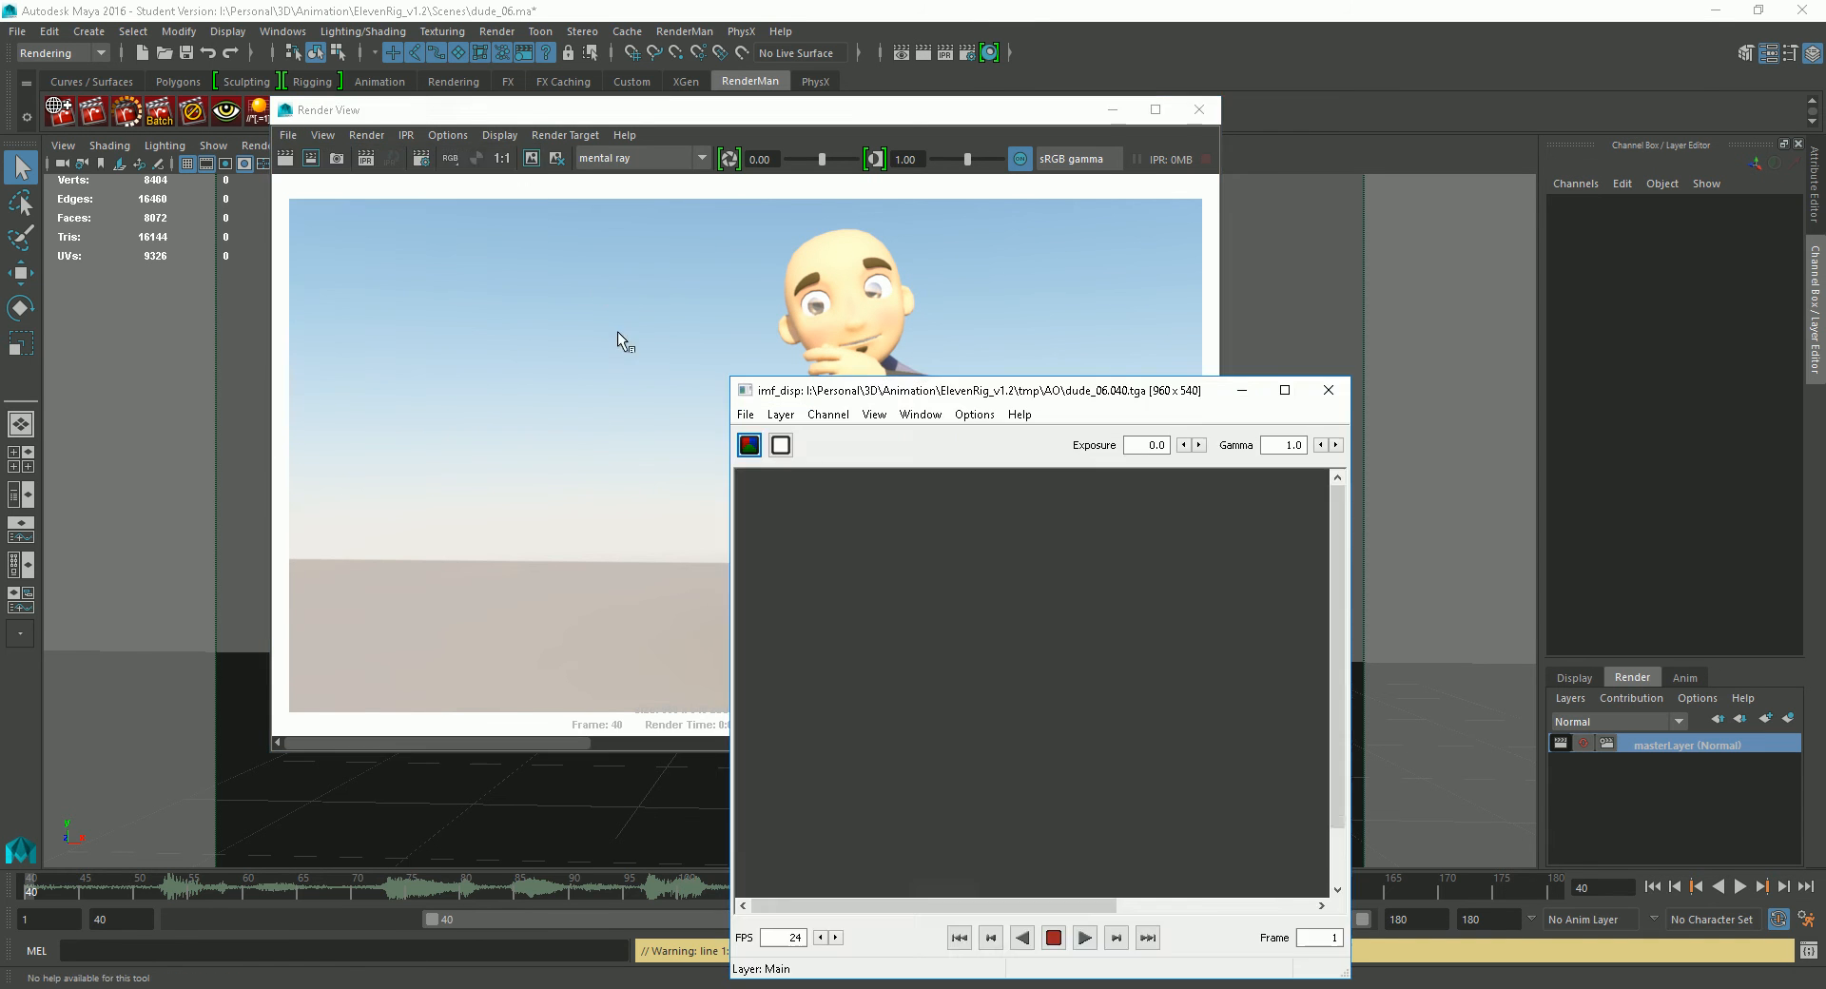
drag(909, 384, 367, 183)
drag(813, 772, 1297, 874)
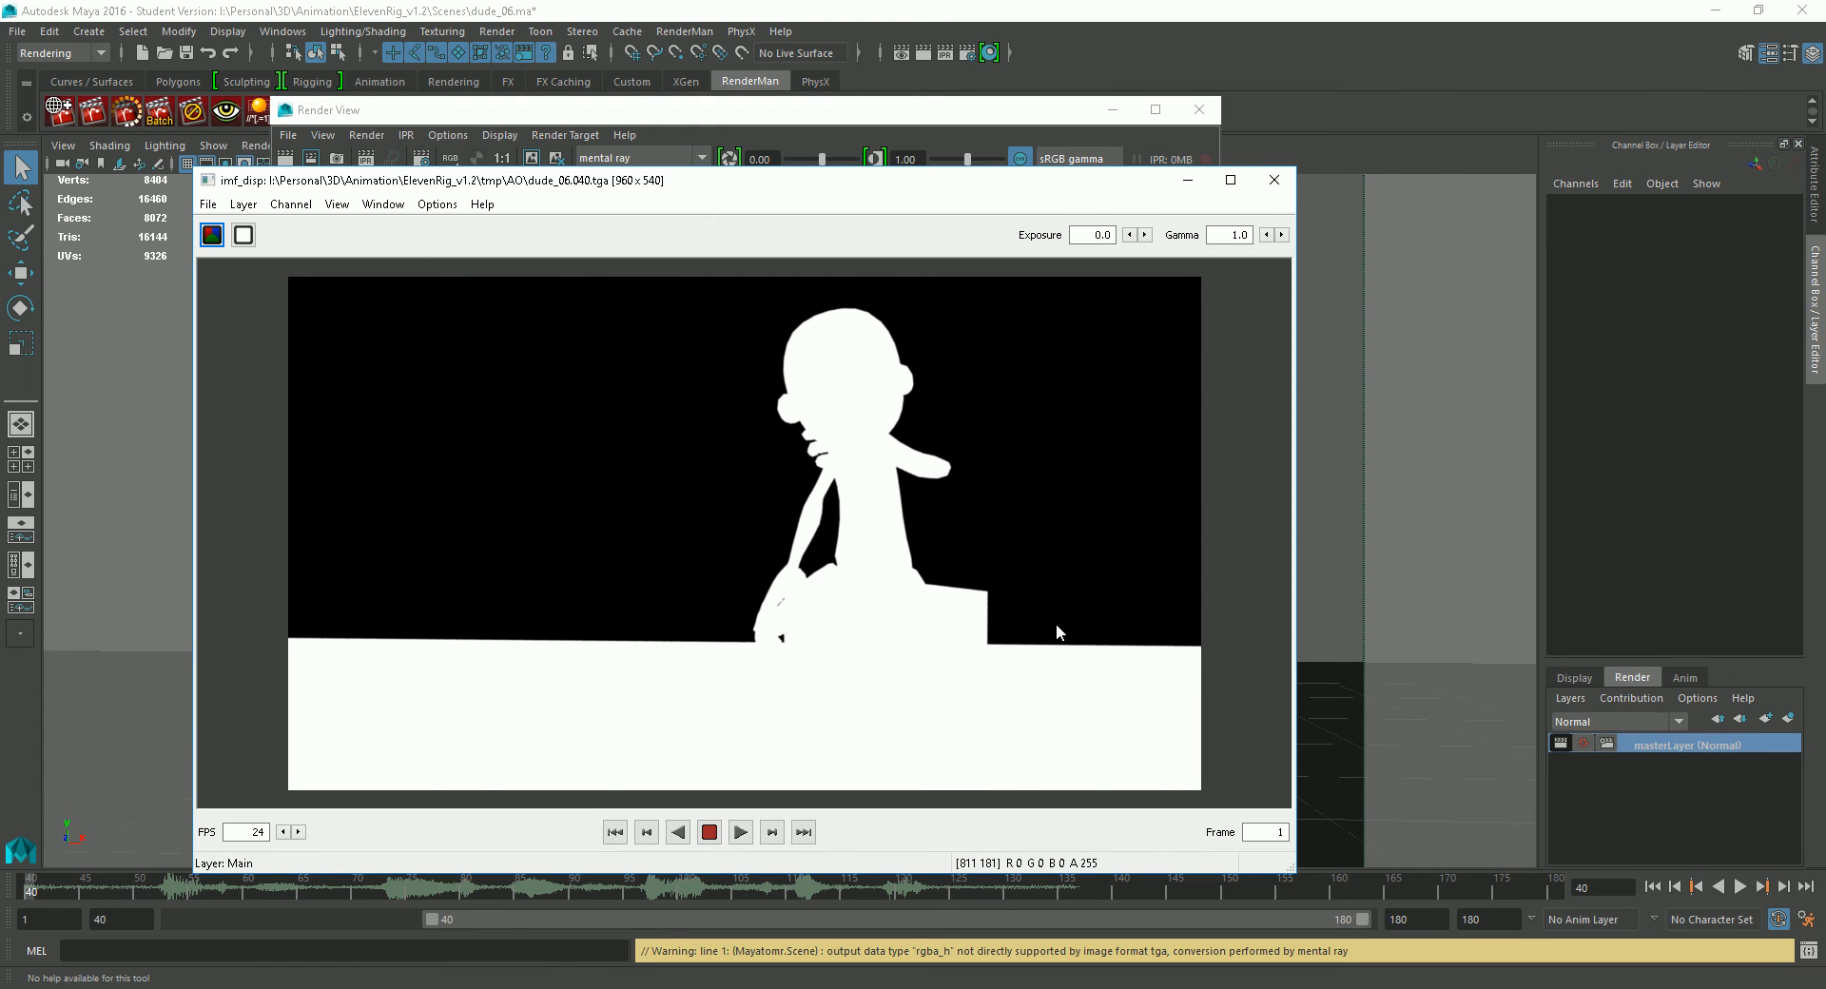
click(1275, 179)
click(1199, 110)
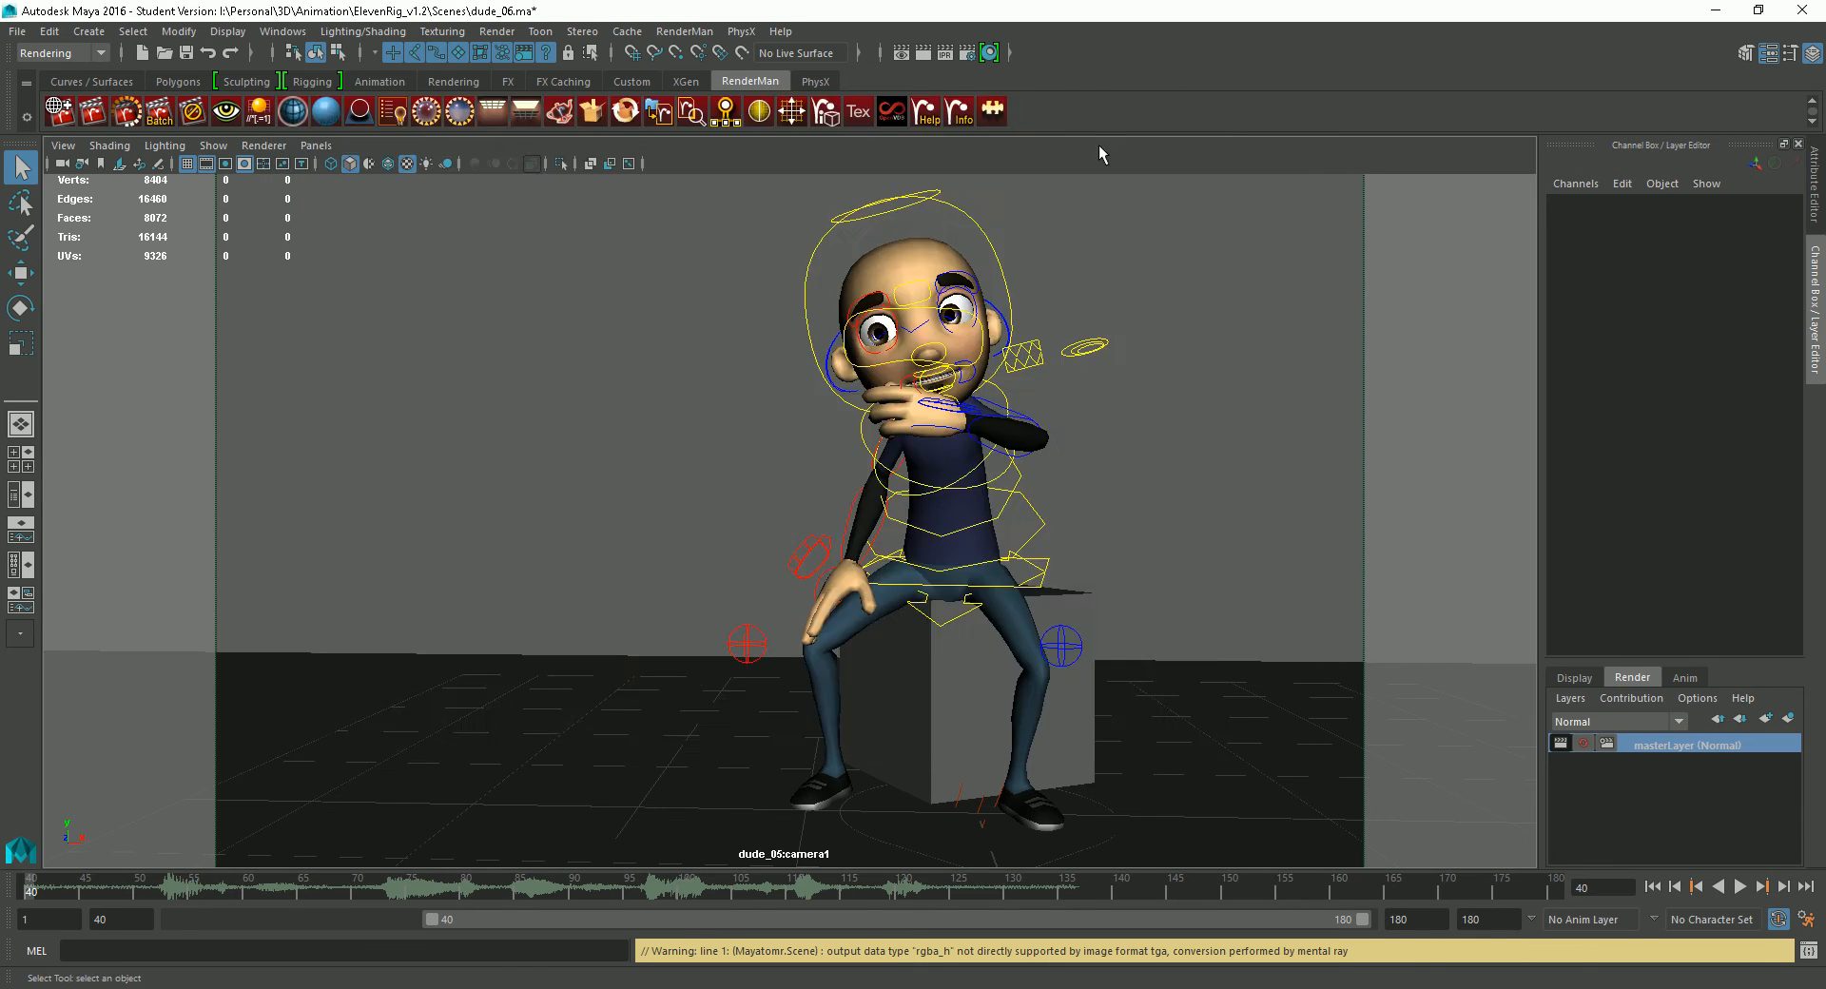
Show the advanced Quality render settings, check the Ambient Occlusion options, and return to the render passes settings.
click(967, 51)
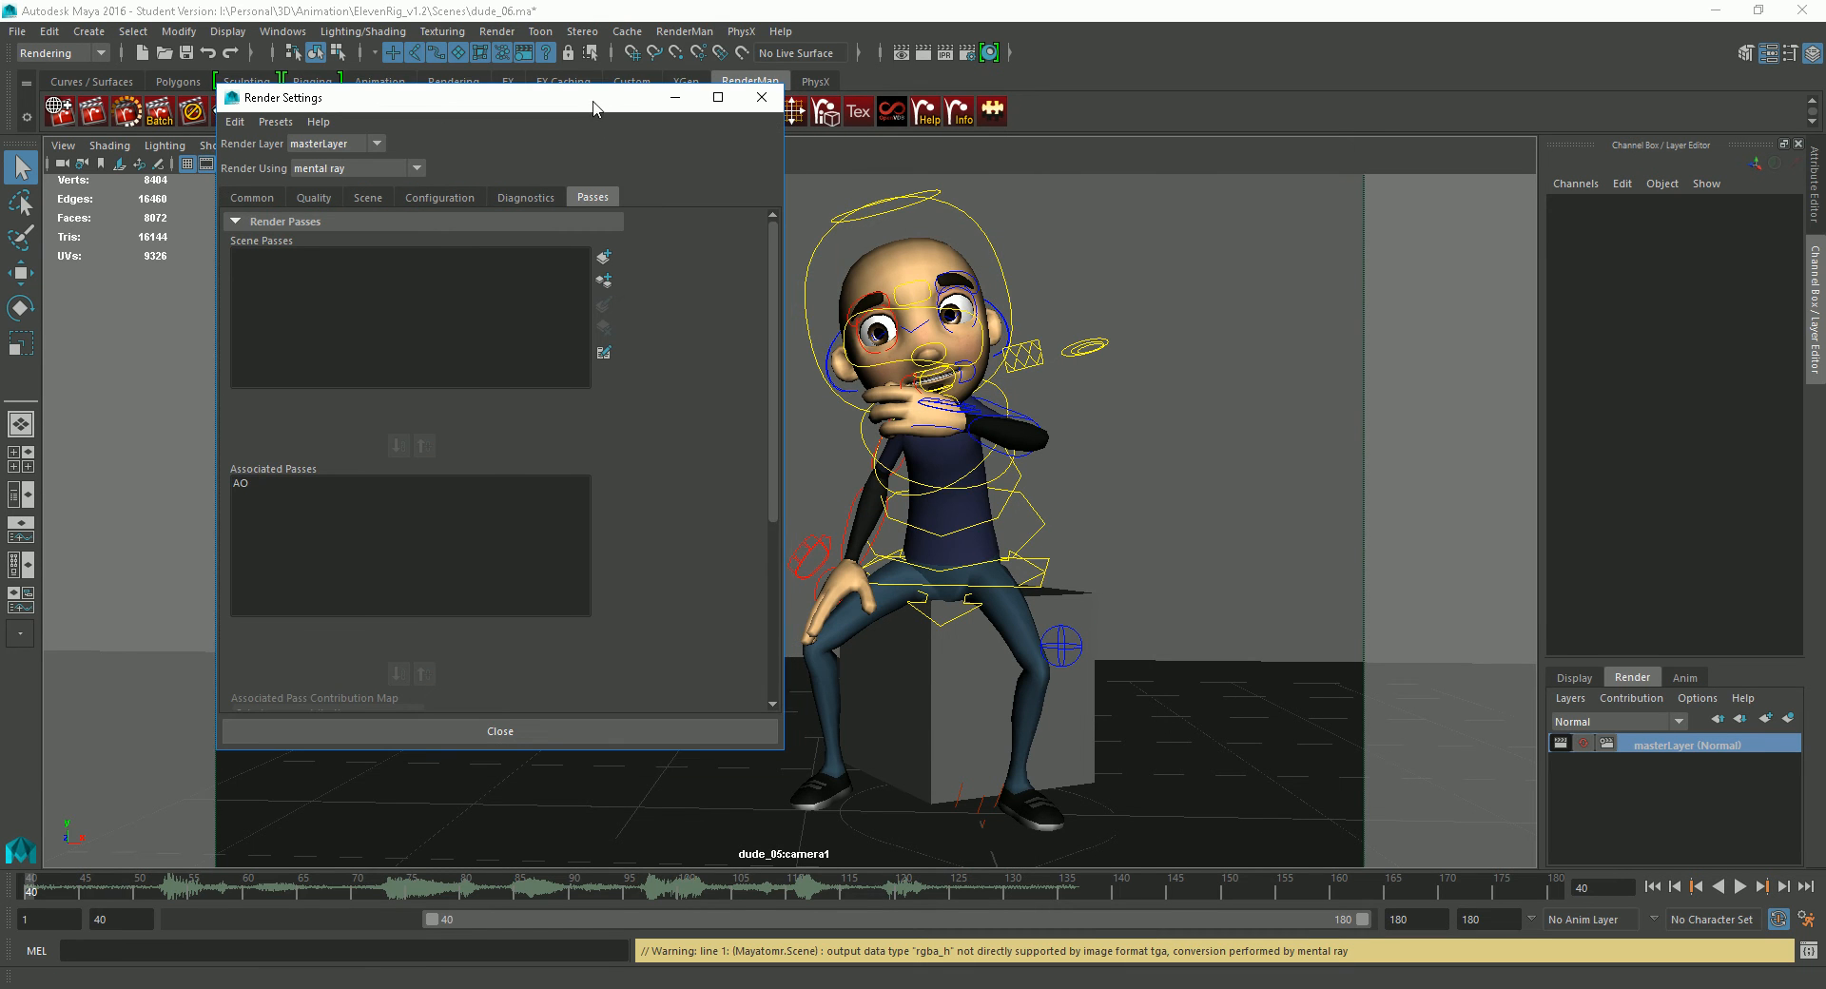
click(317, 199)
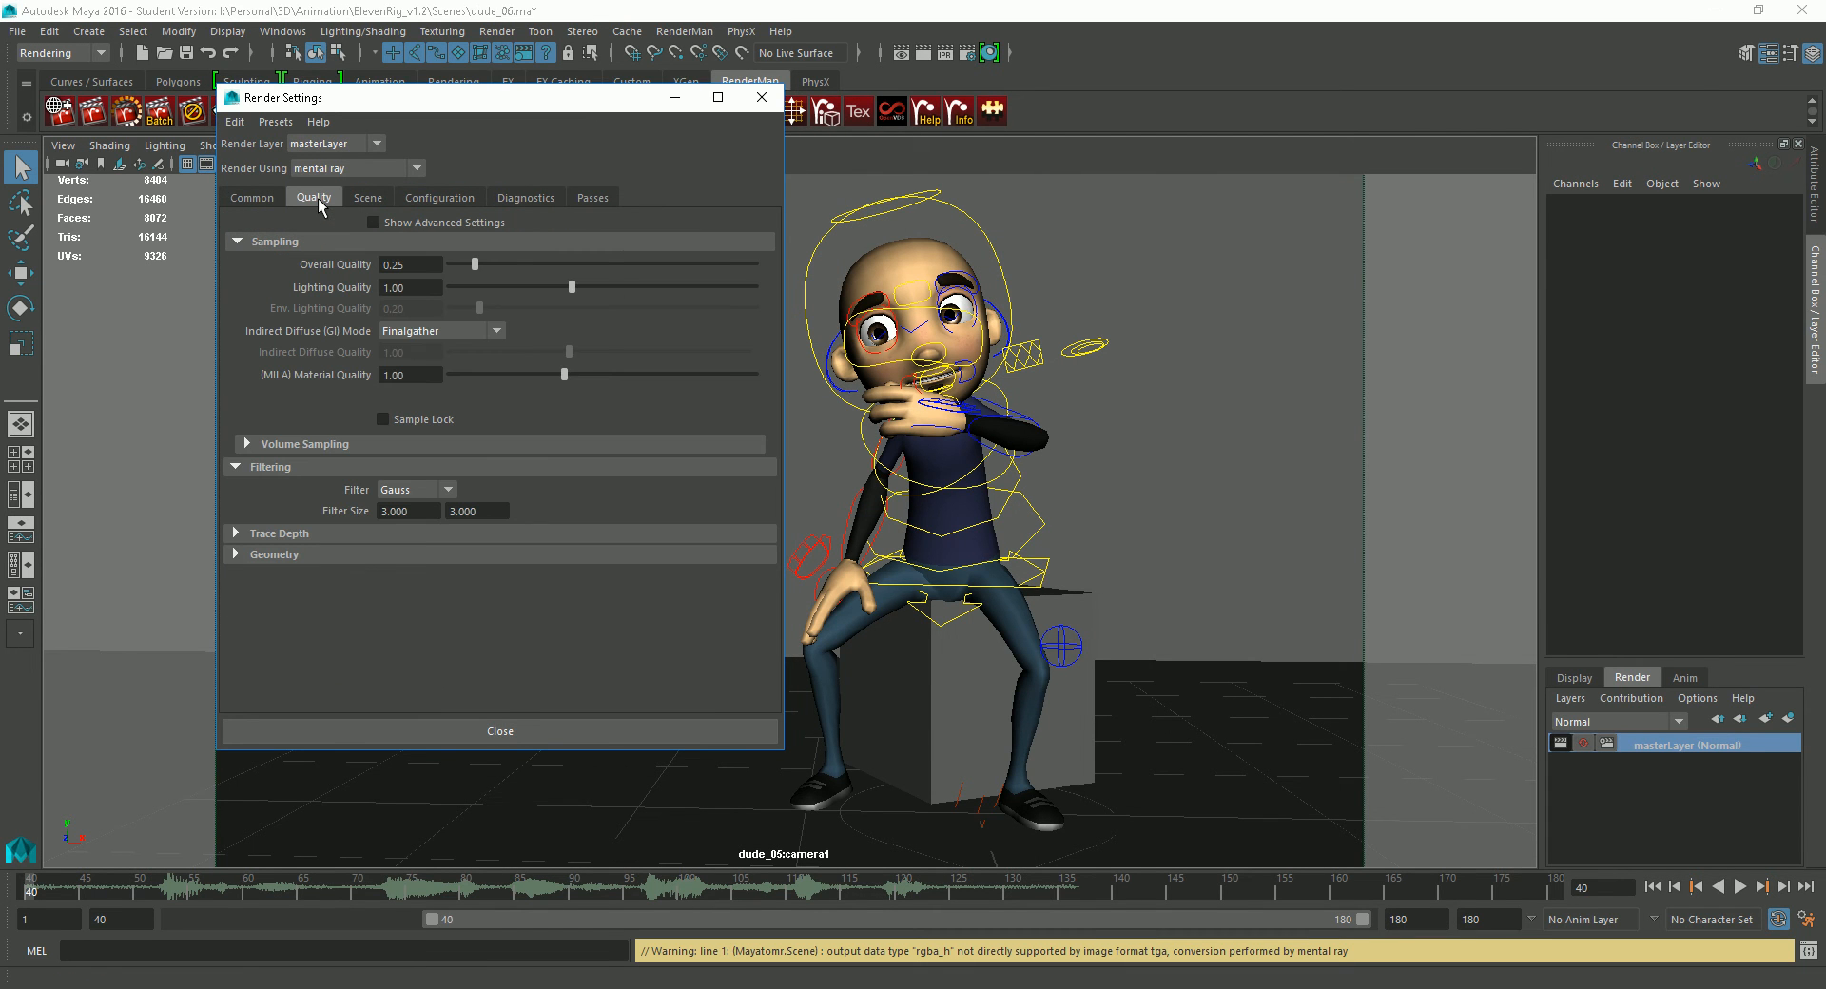
click(375, 222)
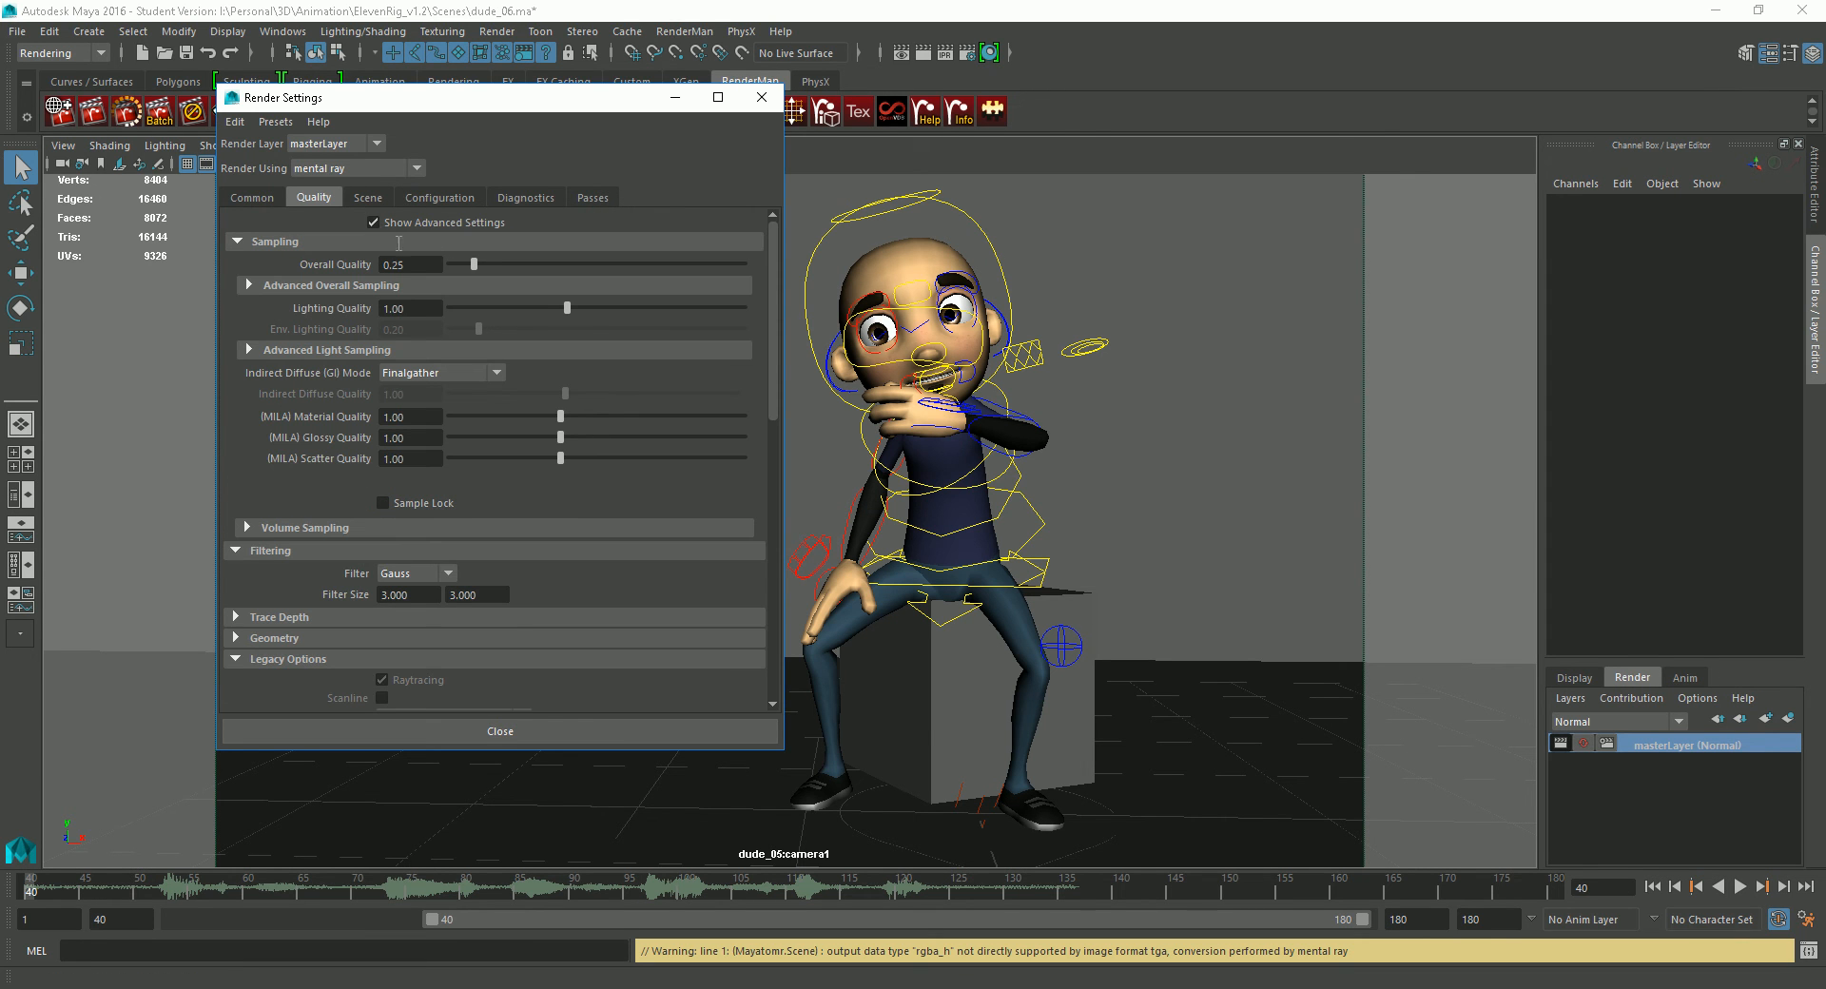
click(268, 663)
click(271, 664)
scroll(657, 352, down, 4)
scroll(683, 392, down, 5)
click(306, 697)
scroll(380, 608, down, 2)
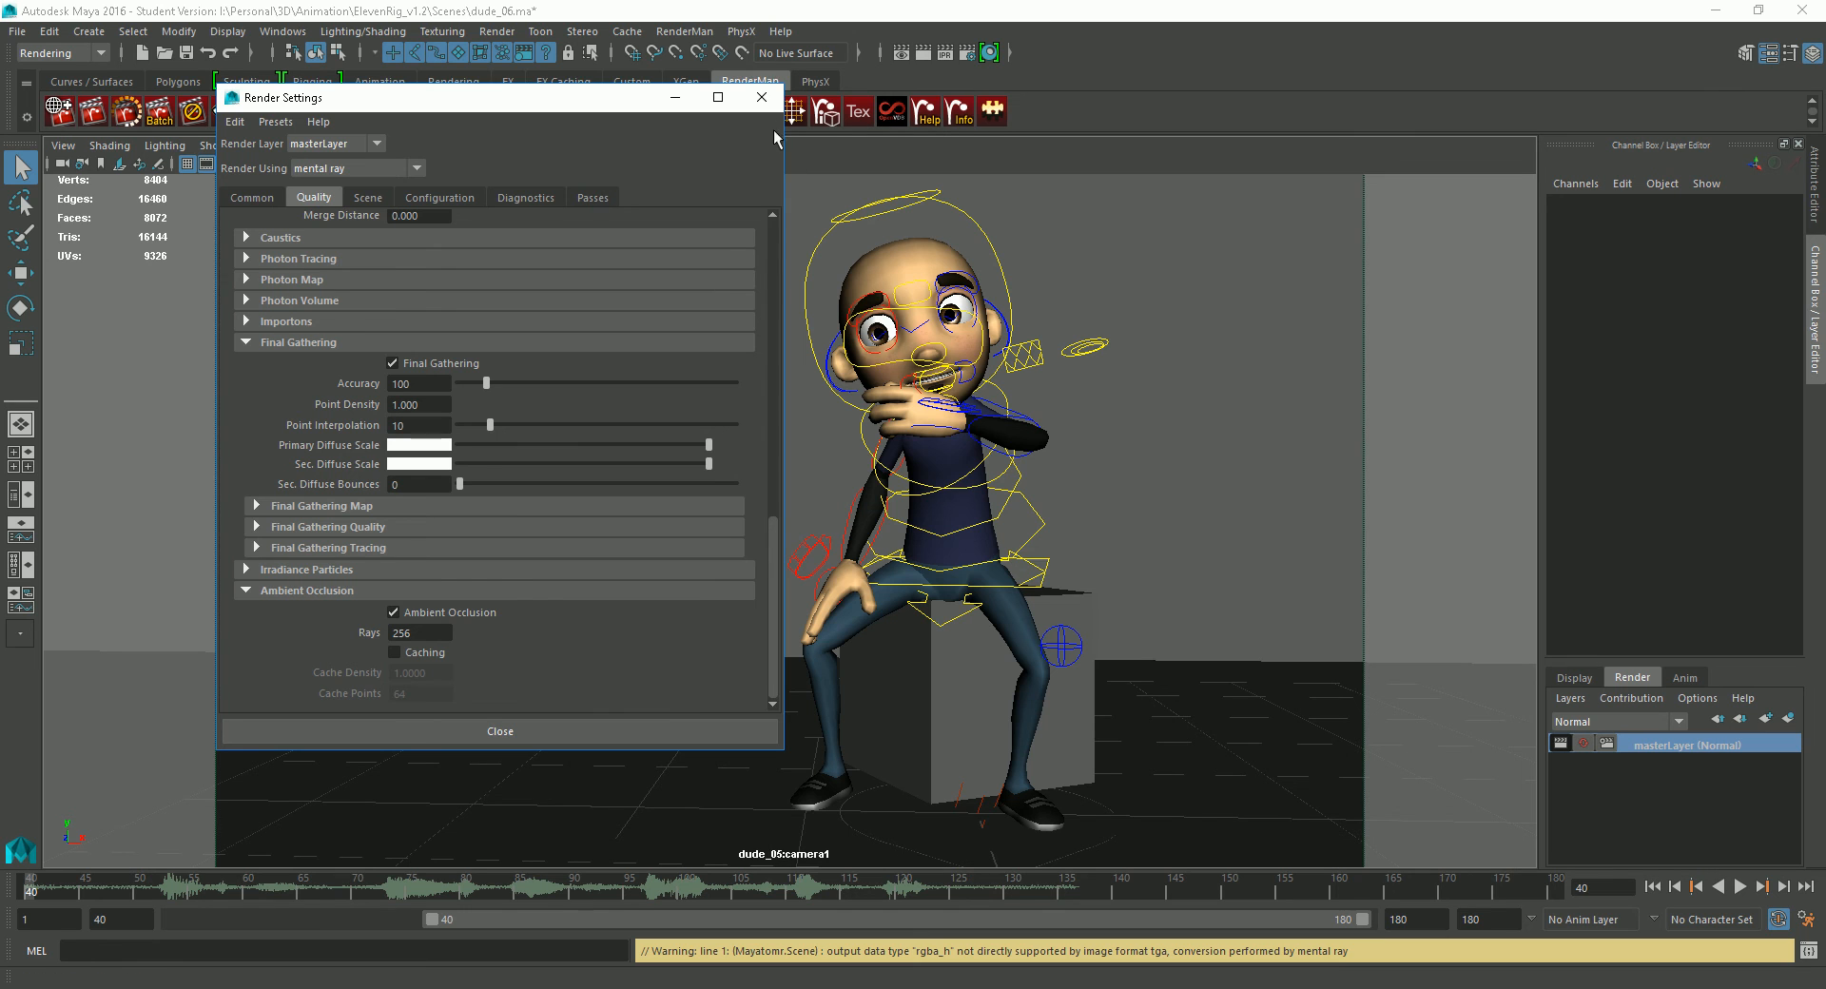
click(592, 197)
drag(607, 97, 506, 123)
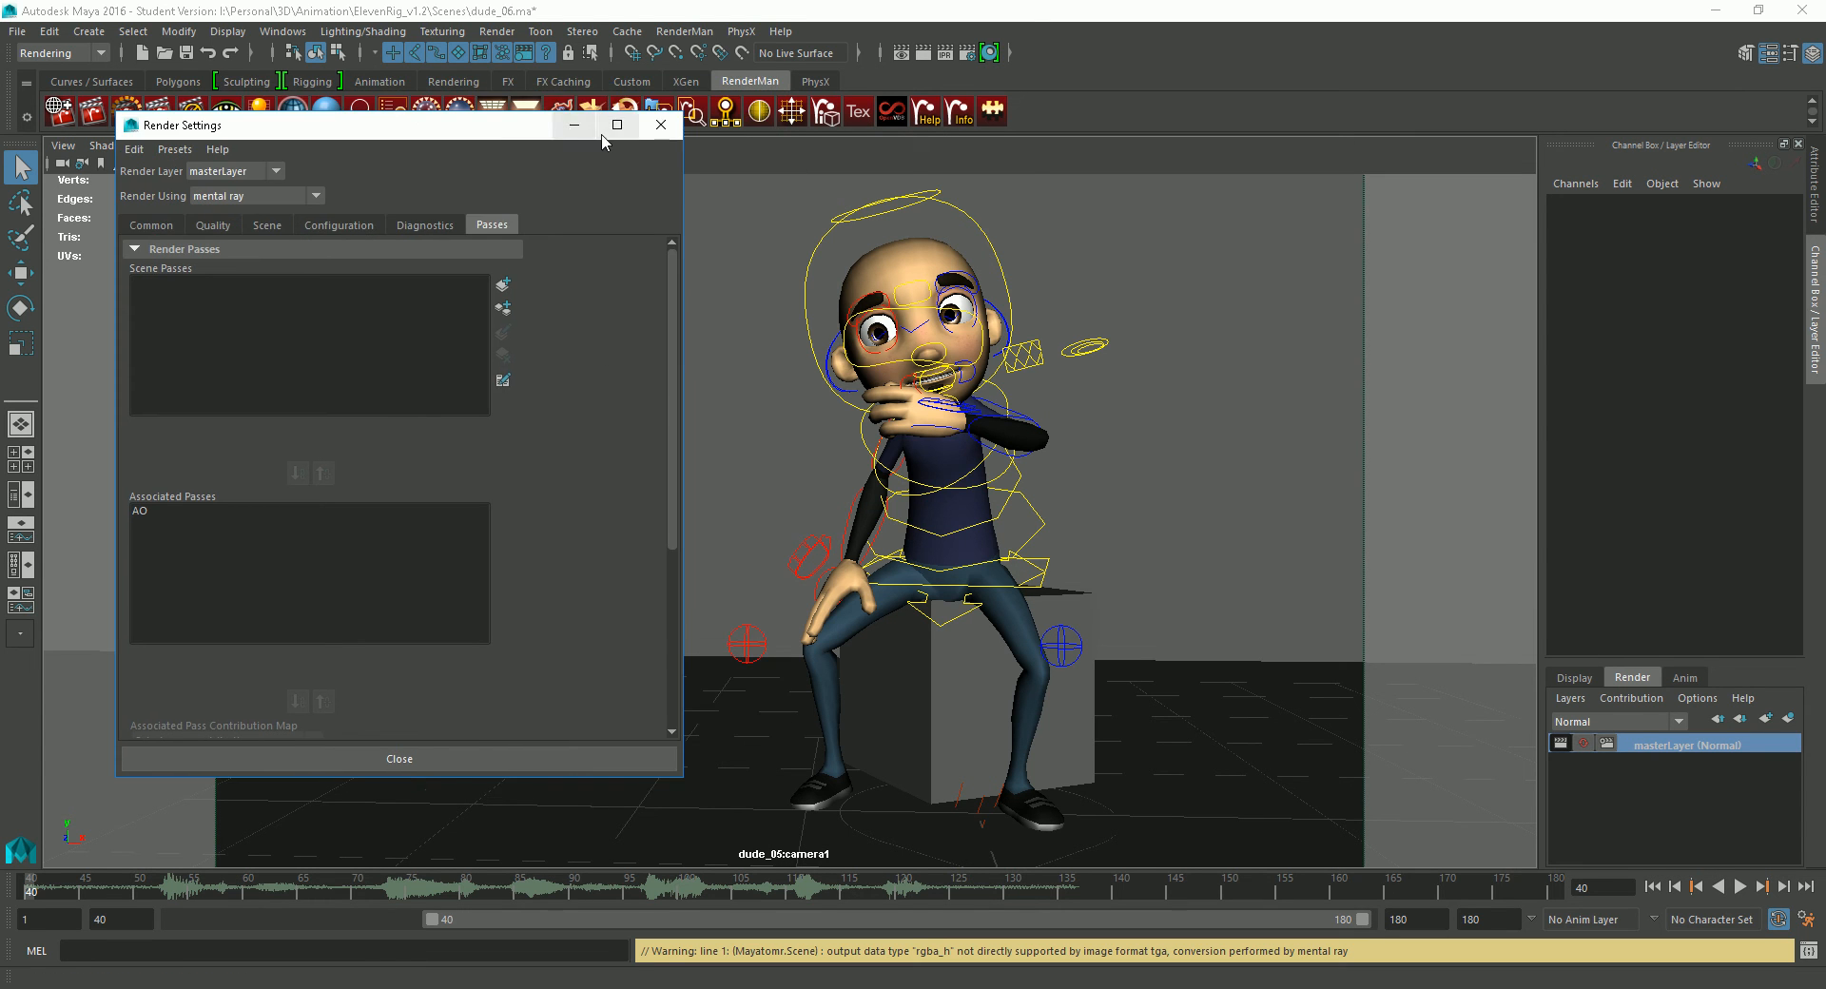
Render the current frame again, inspect the AO pass enlarged in its own viewer, and close the viewer and Render View.
click(921, 55)
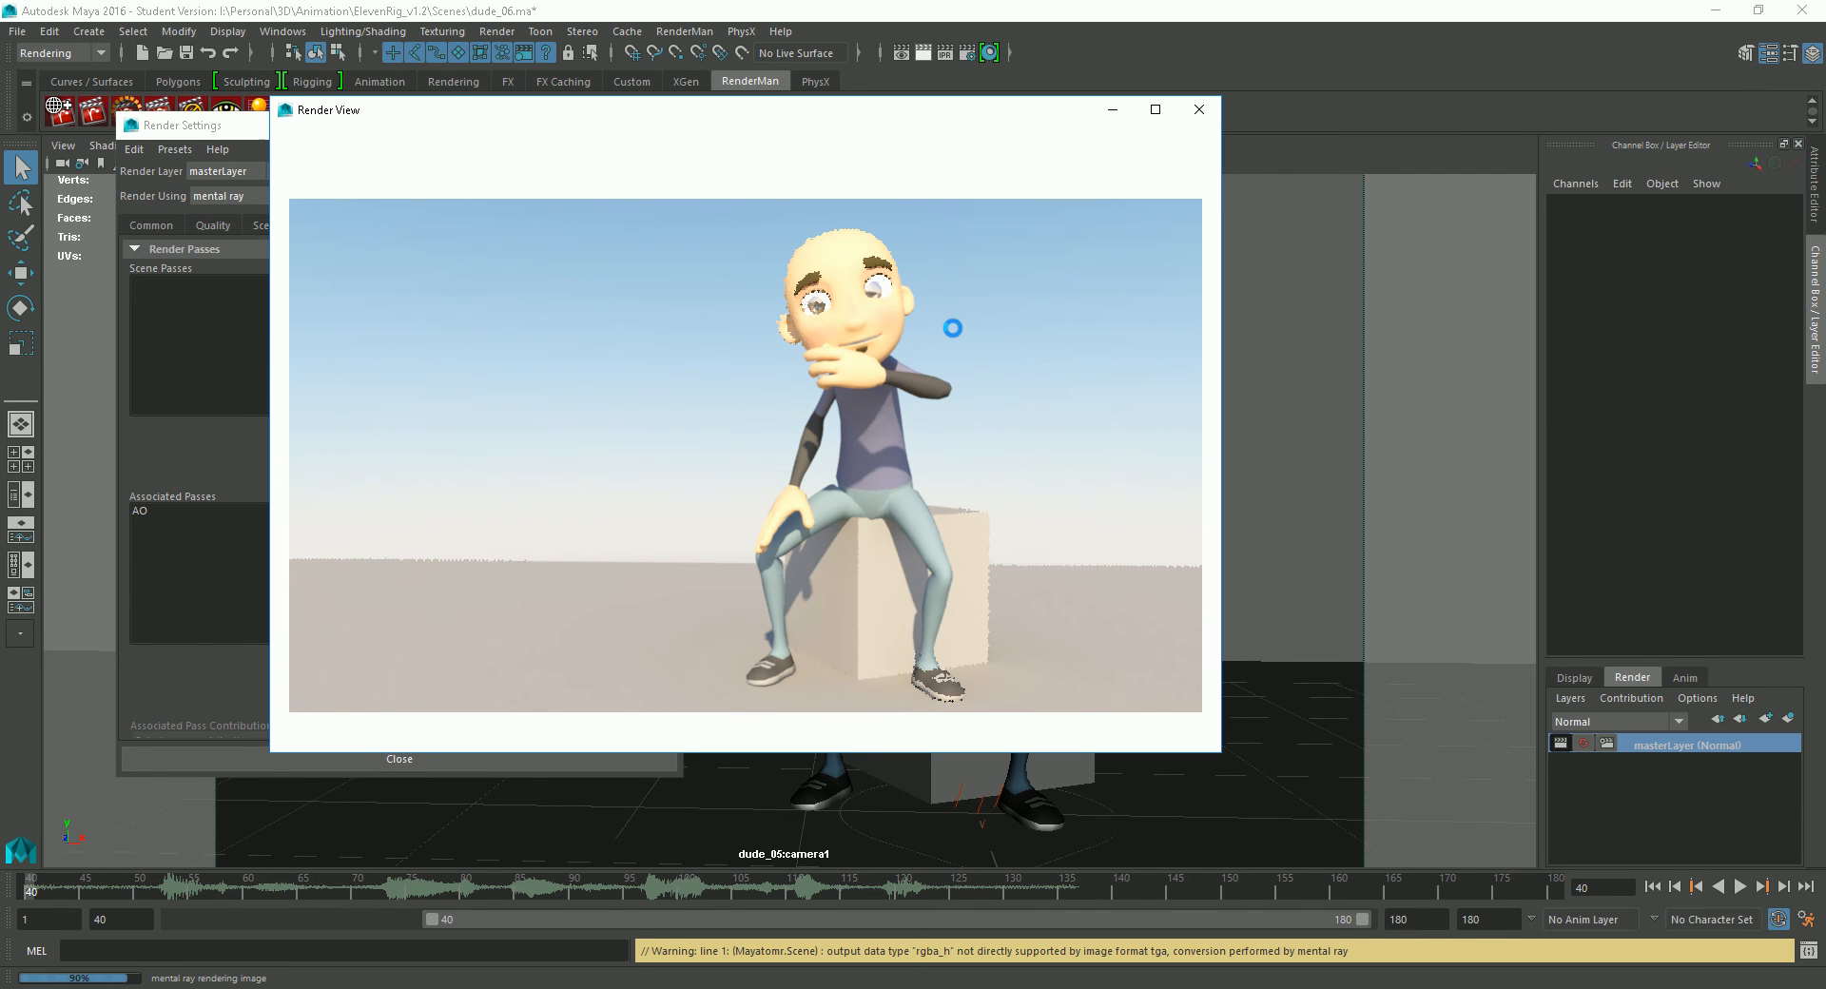
click(287, 135)
mouse_move(356, 273)
click(603, 285)
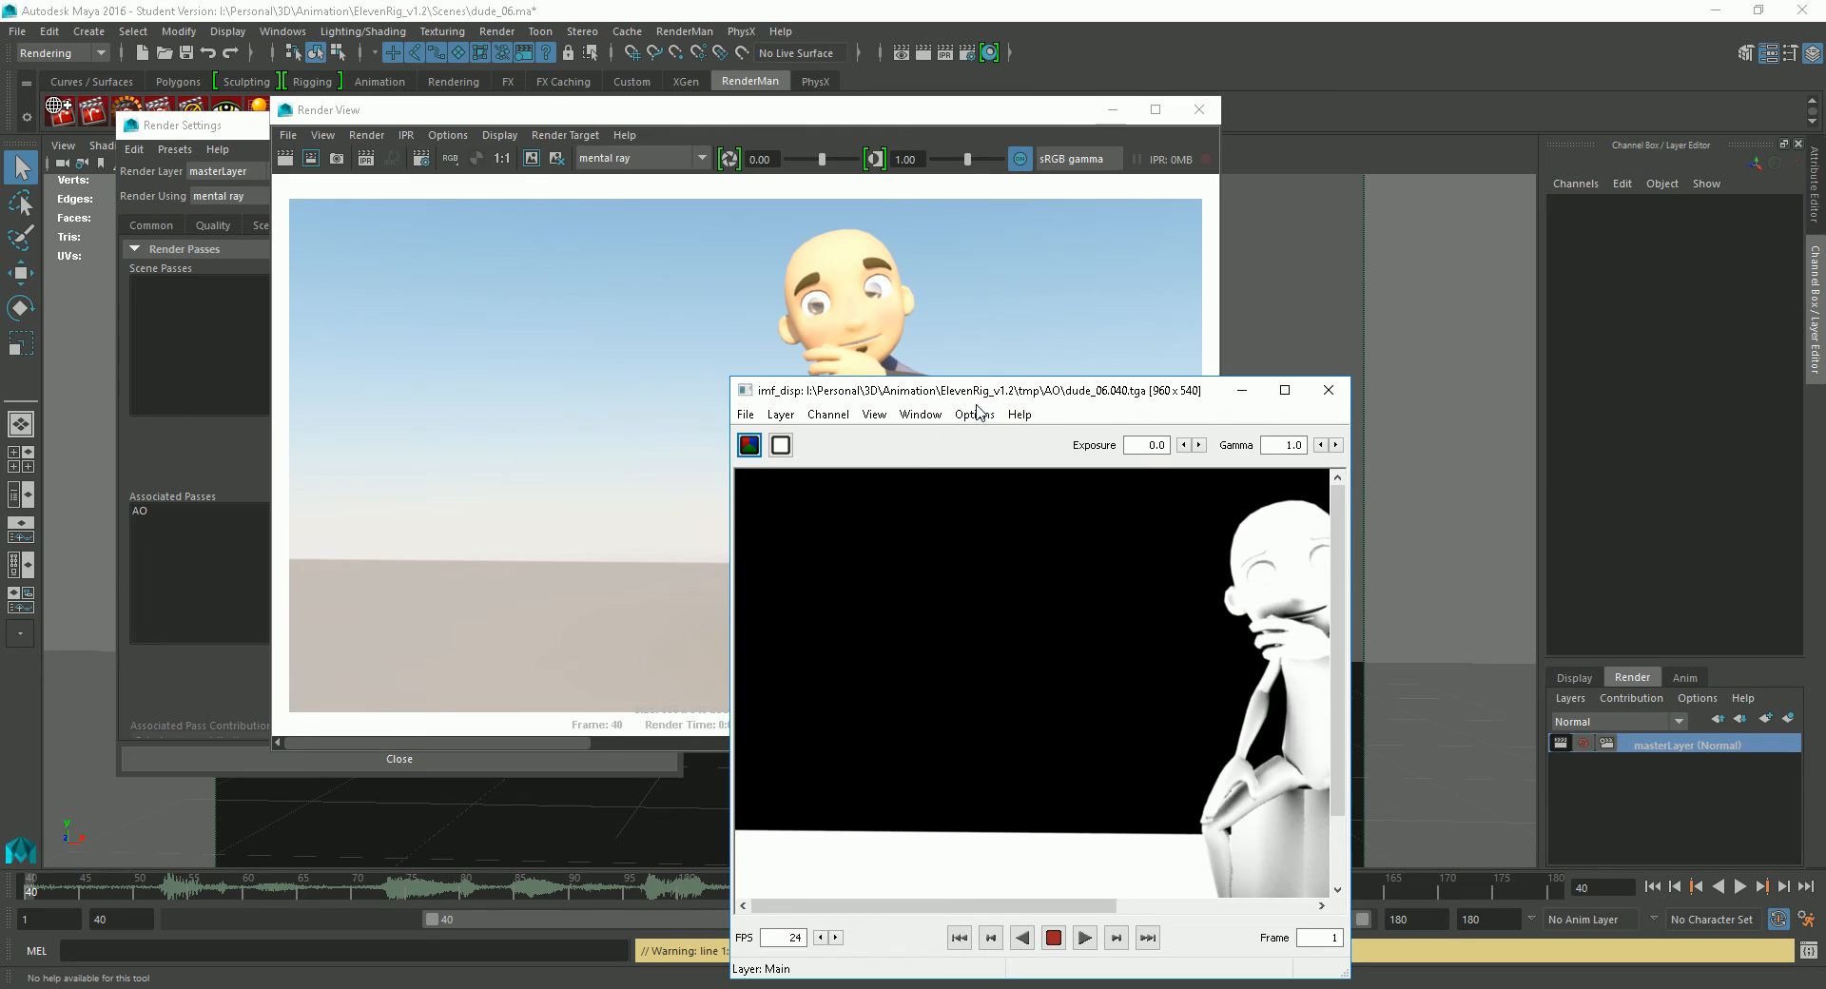
drag(1022, 387, 568, 159)
drag(894, 748, 1422, 852)
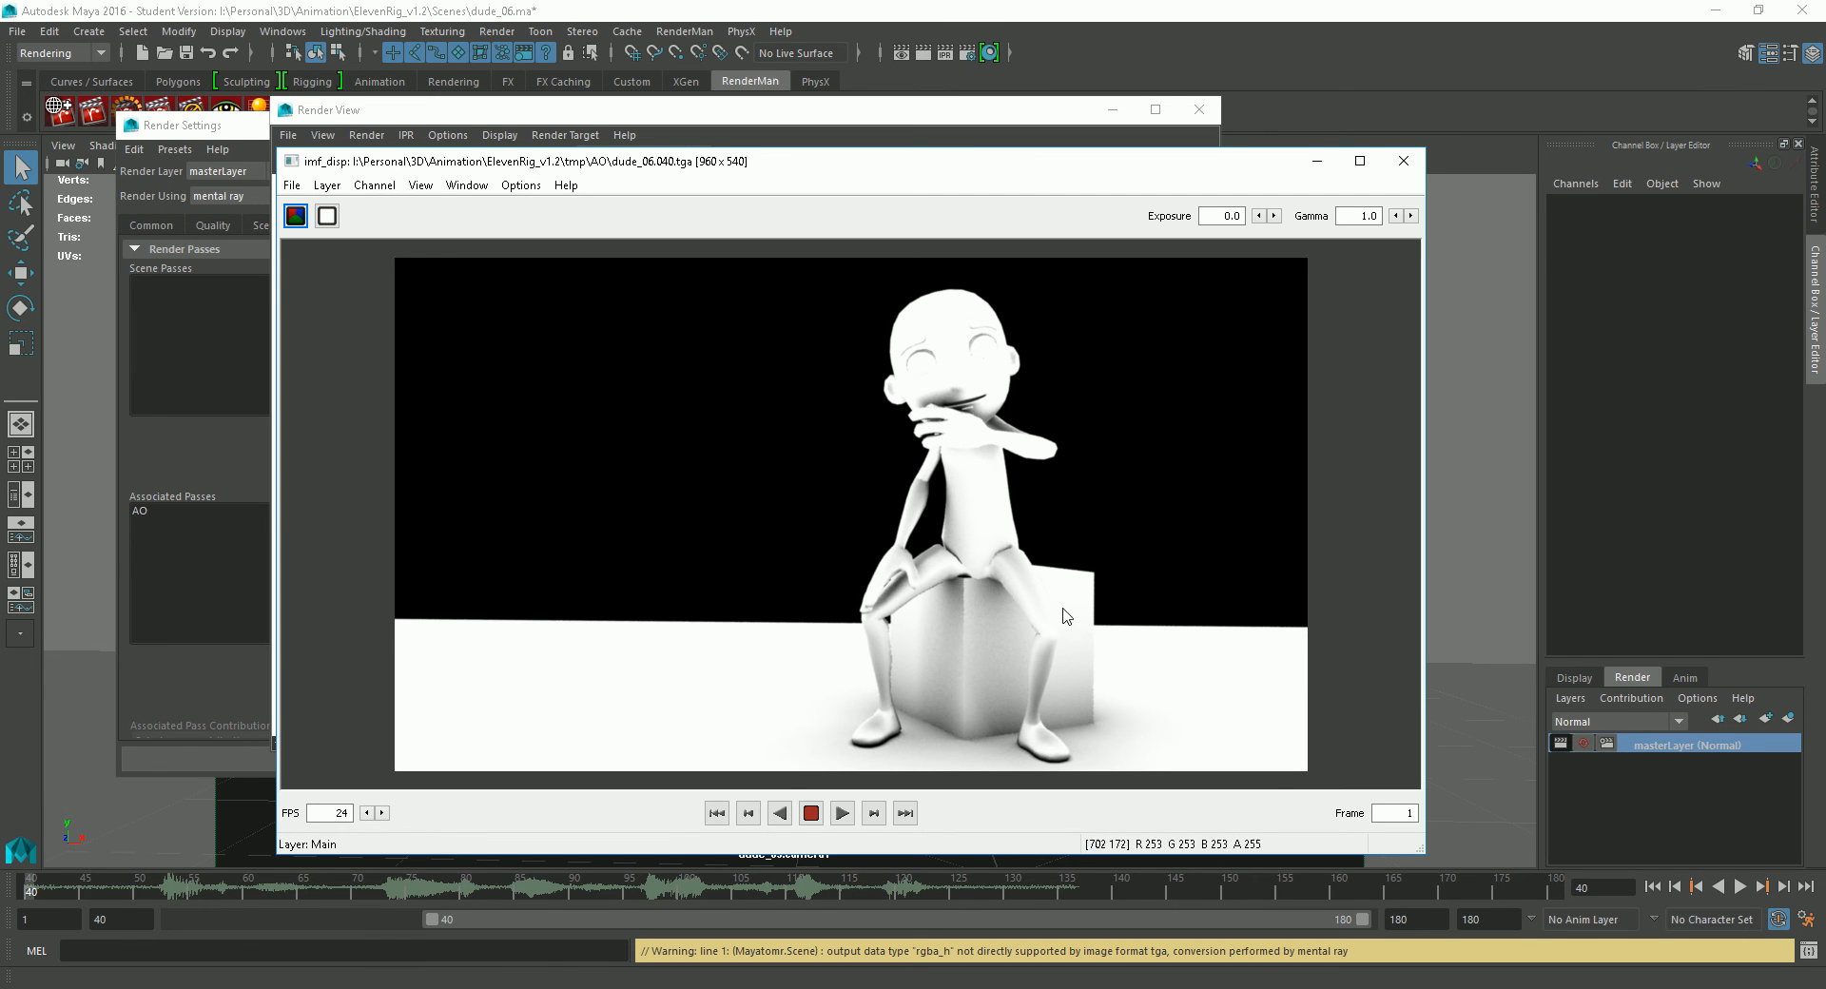
click(1403, 161)
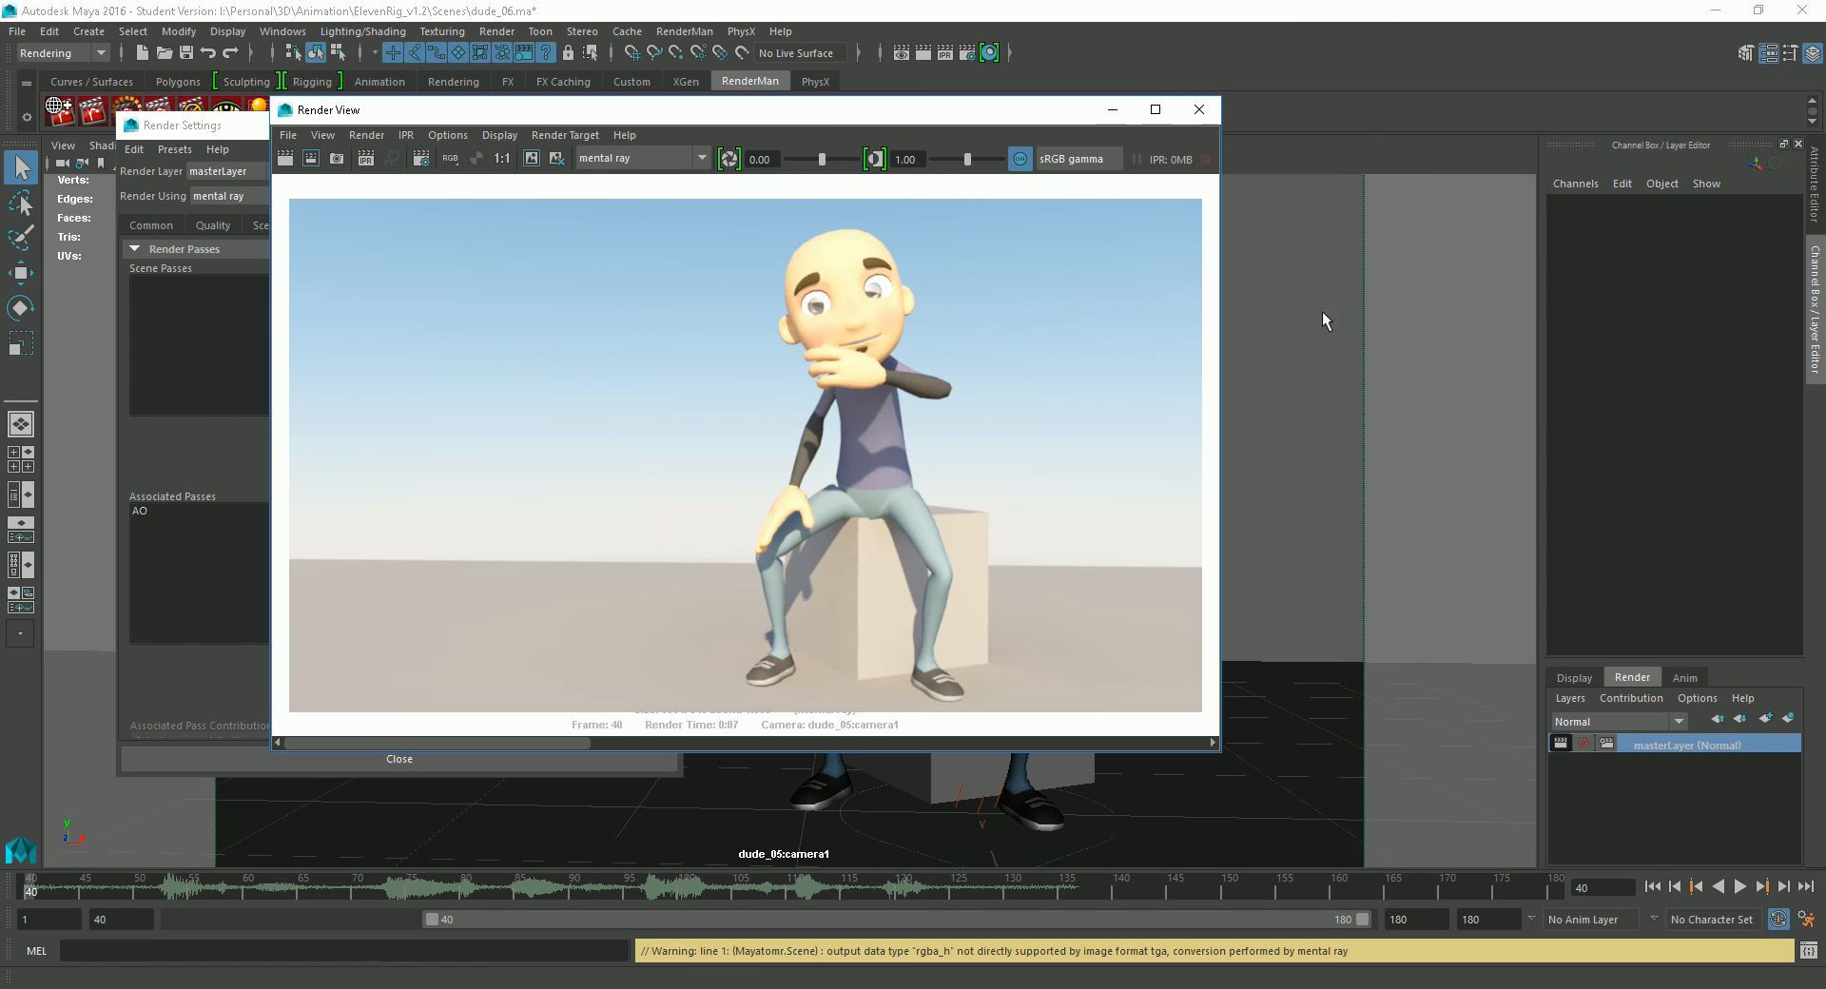
click(1199, 110)
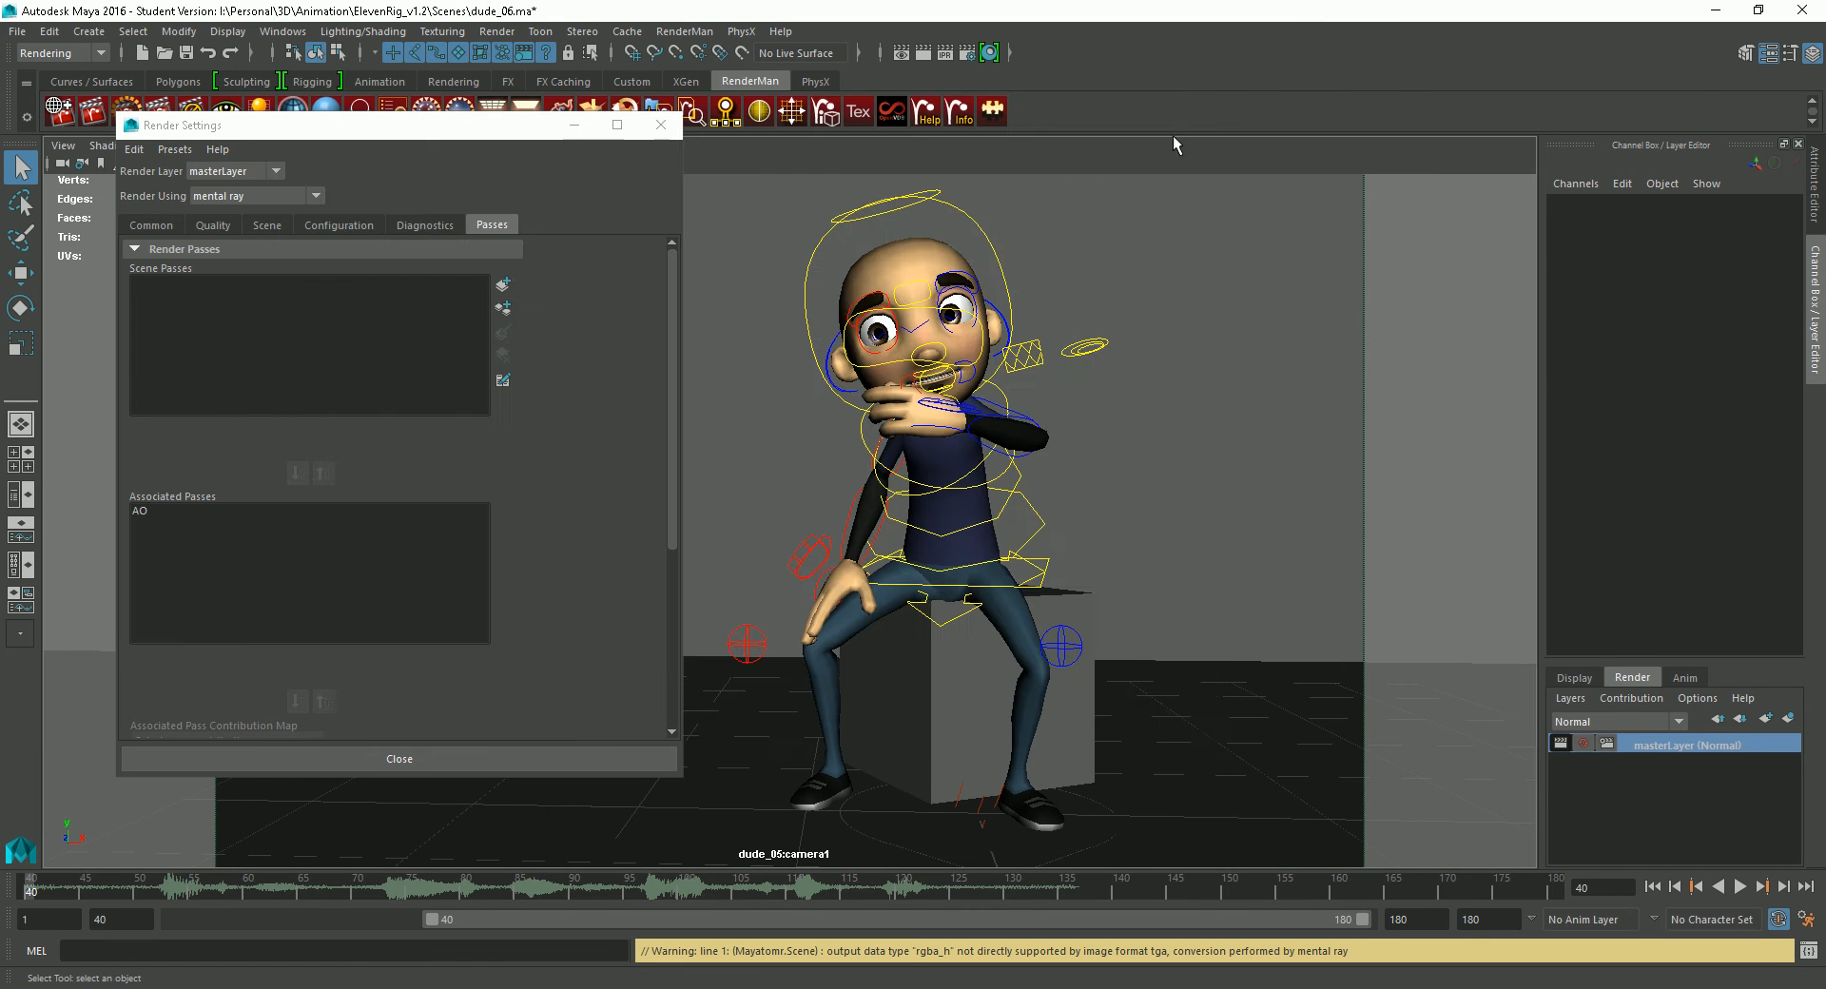
Set the mental ray Overall Quality in the render settings to 1.
click(965, 48)
click(213, 224)
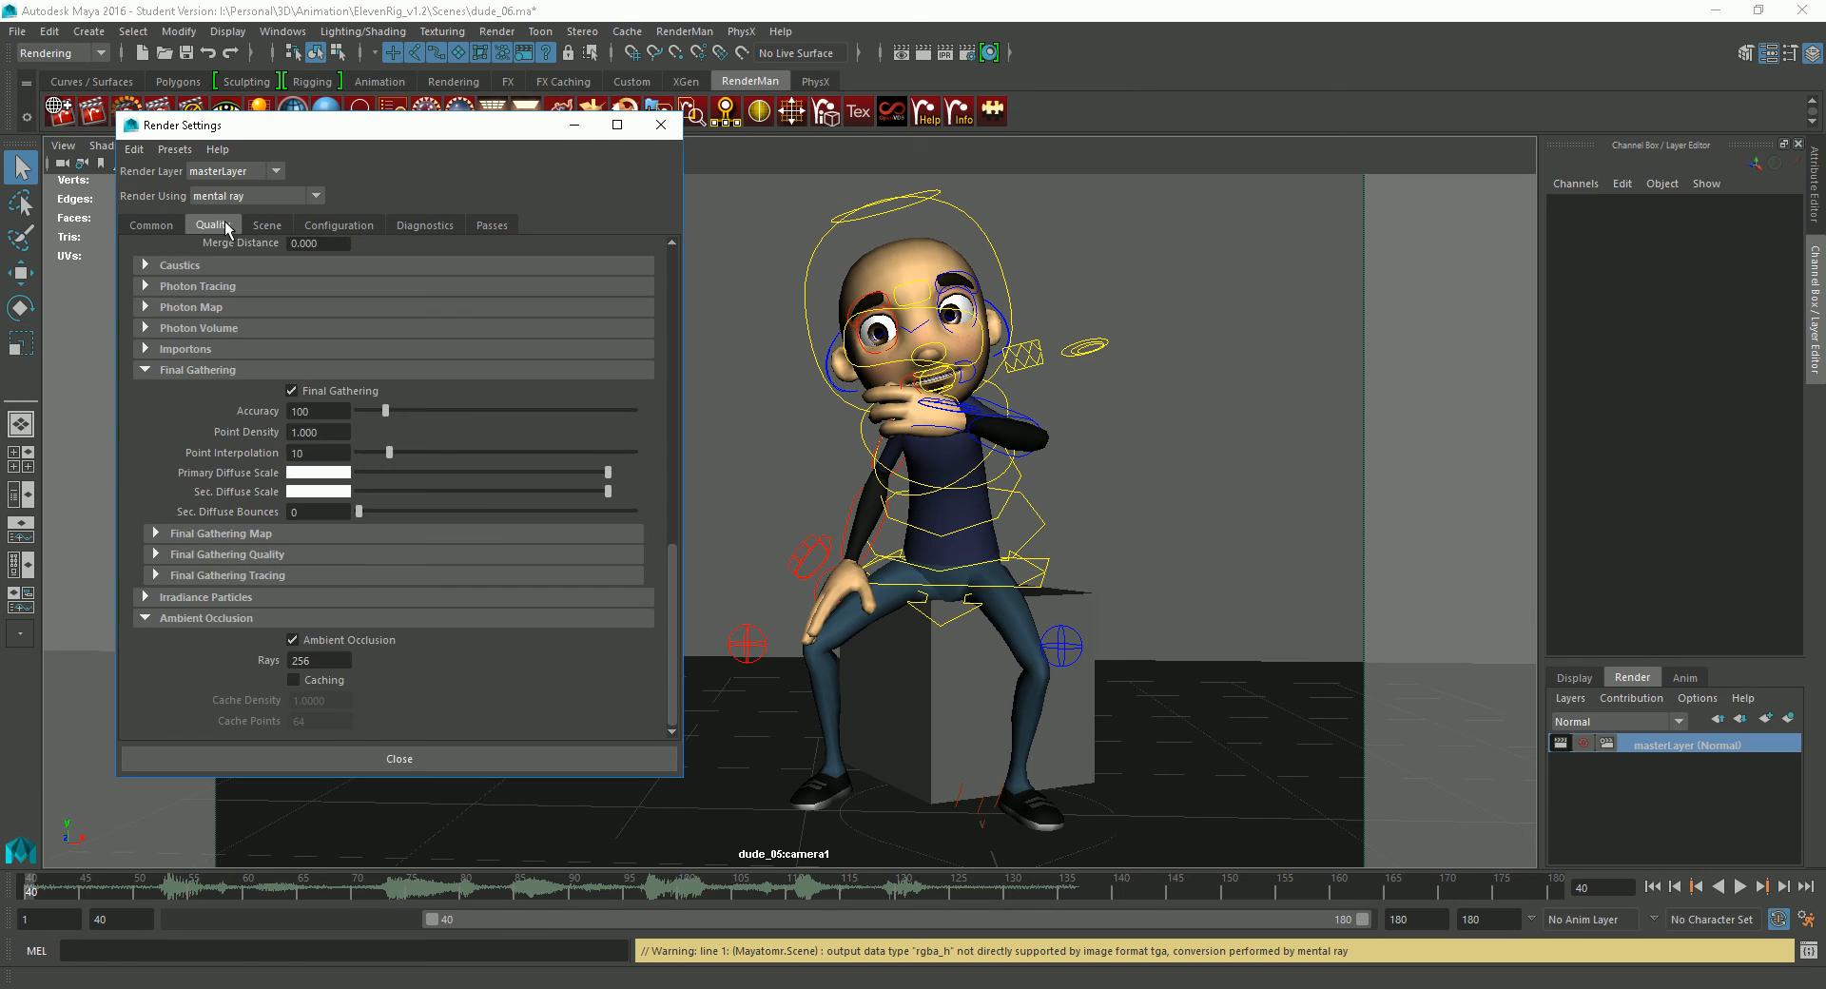
scroll(555, 409, up, 10)
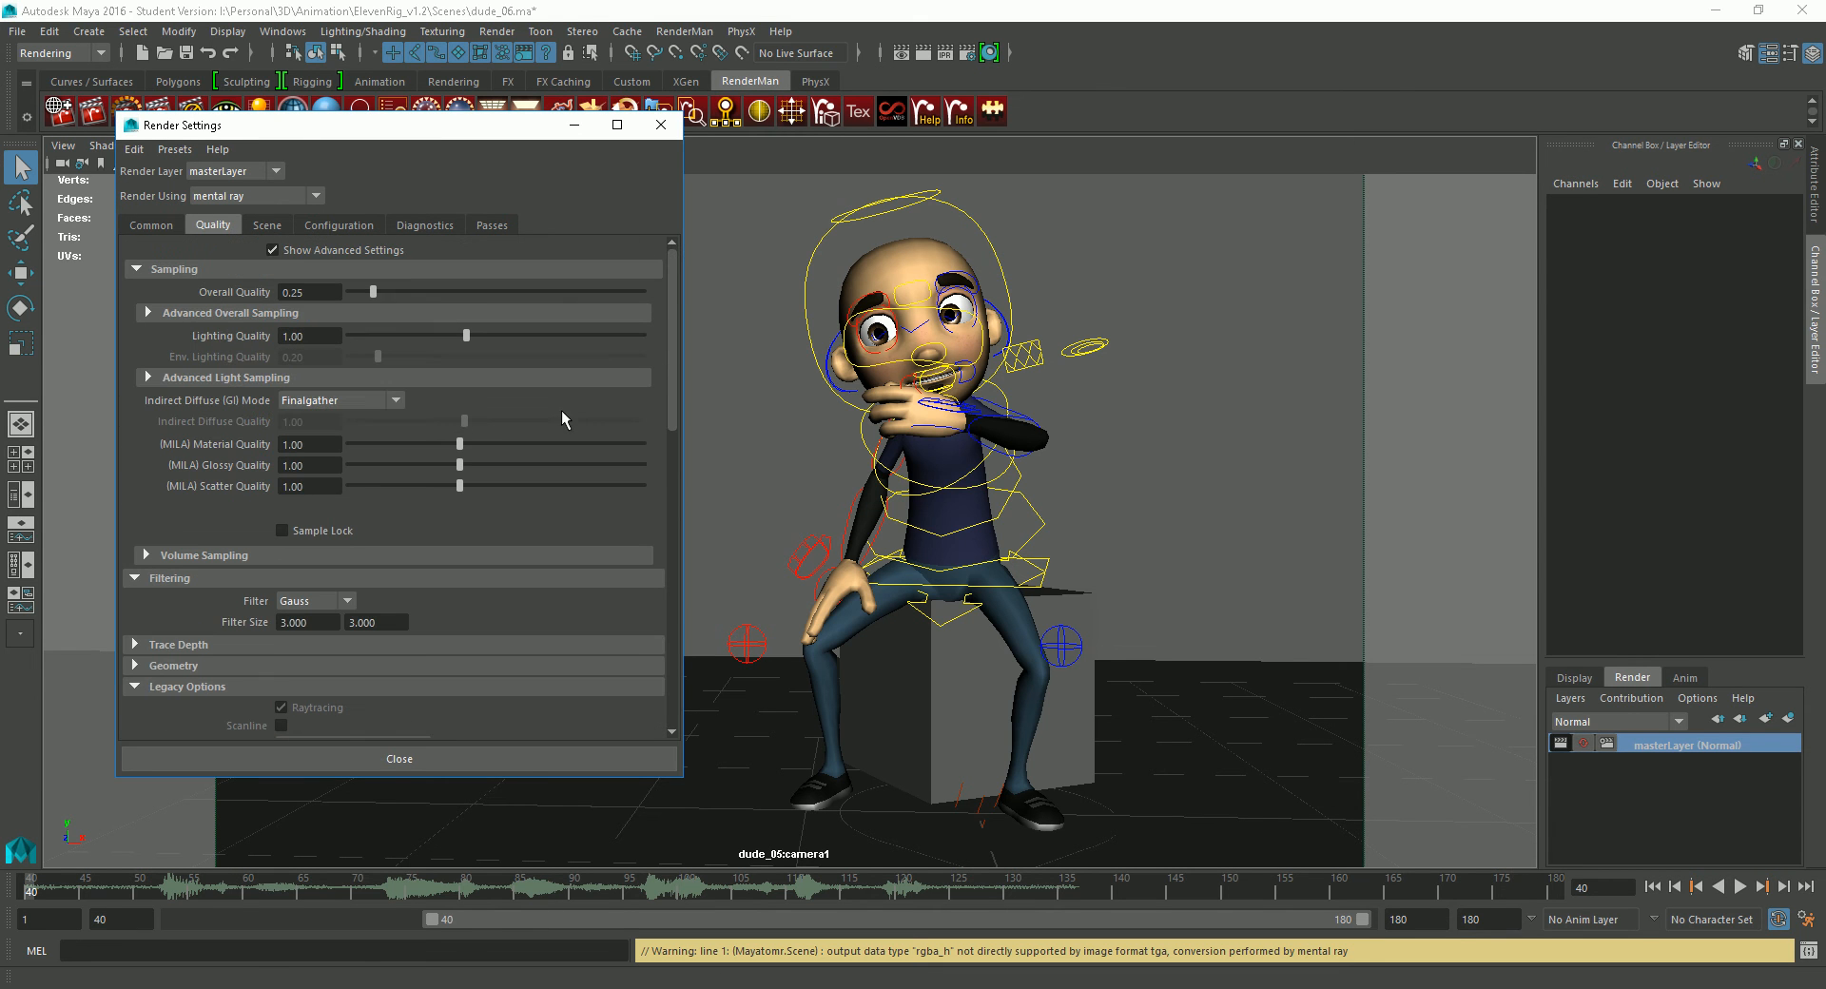
double_click(318, 291)
text(1)
key(Return)
Render the frame at the raised quality, inspect its AO pass in an enlarged viewer, and close the render windows and render settings.
click(932, 55)
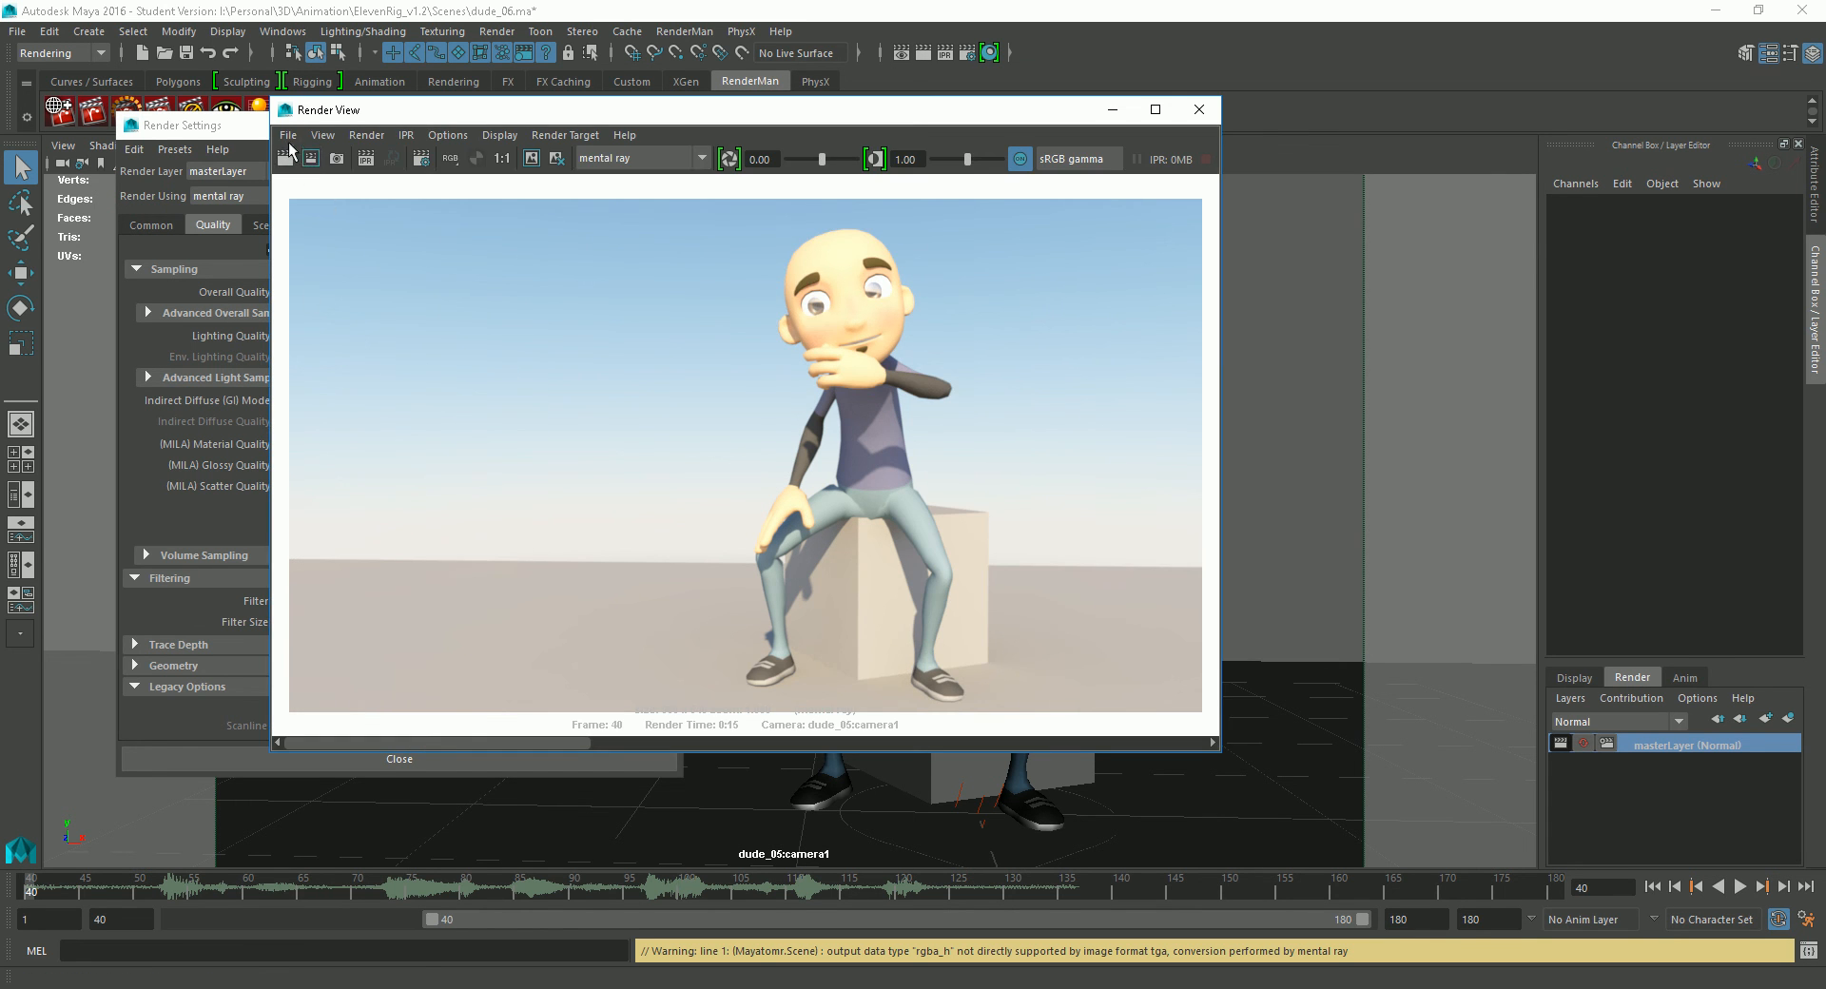
click(288, 138)
mouse_move(355, 275)
click(579, 288)
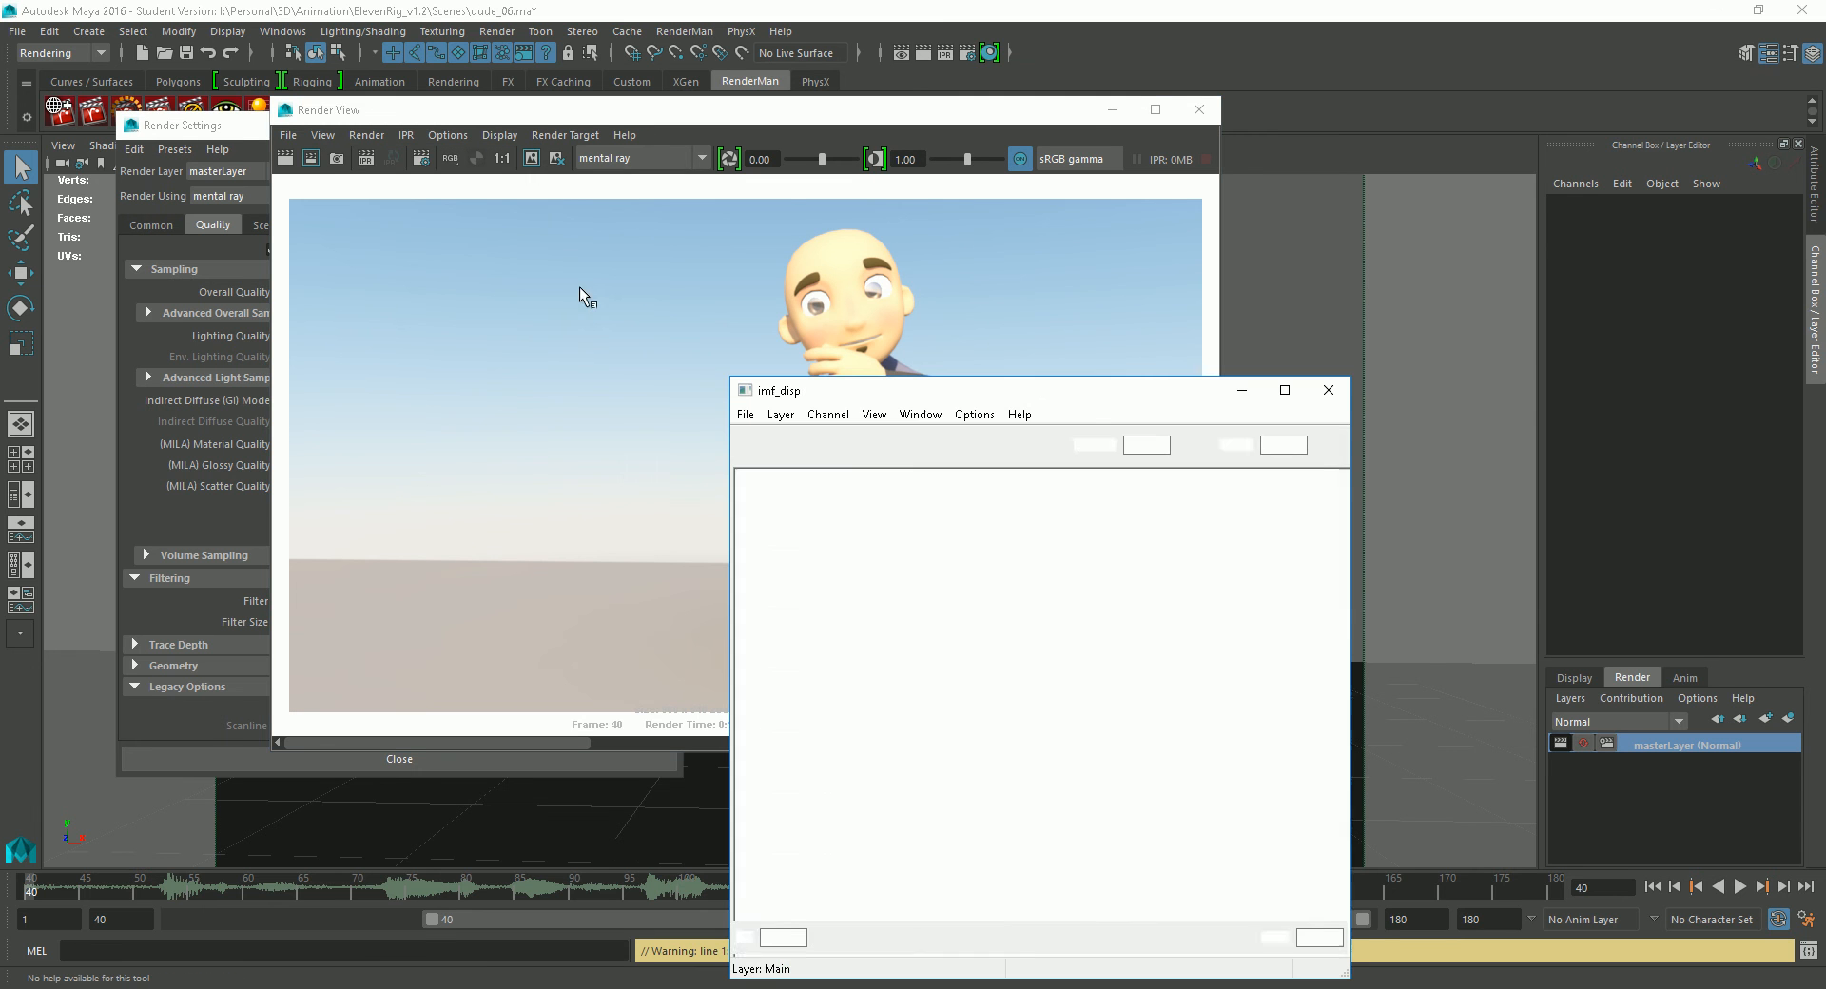
drag(1058, 390, 507, 132)
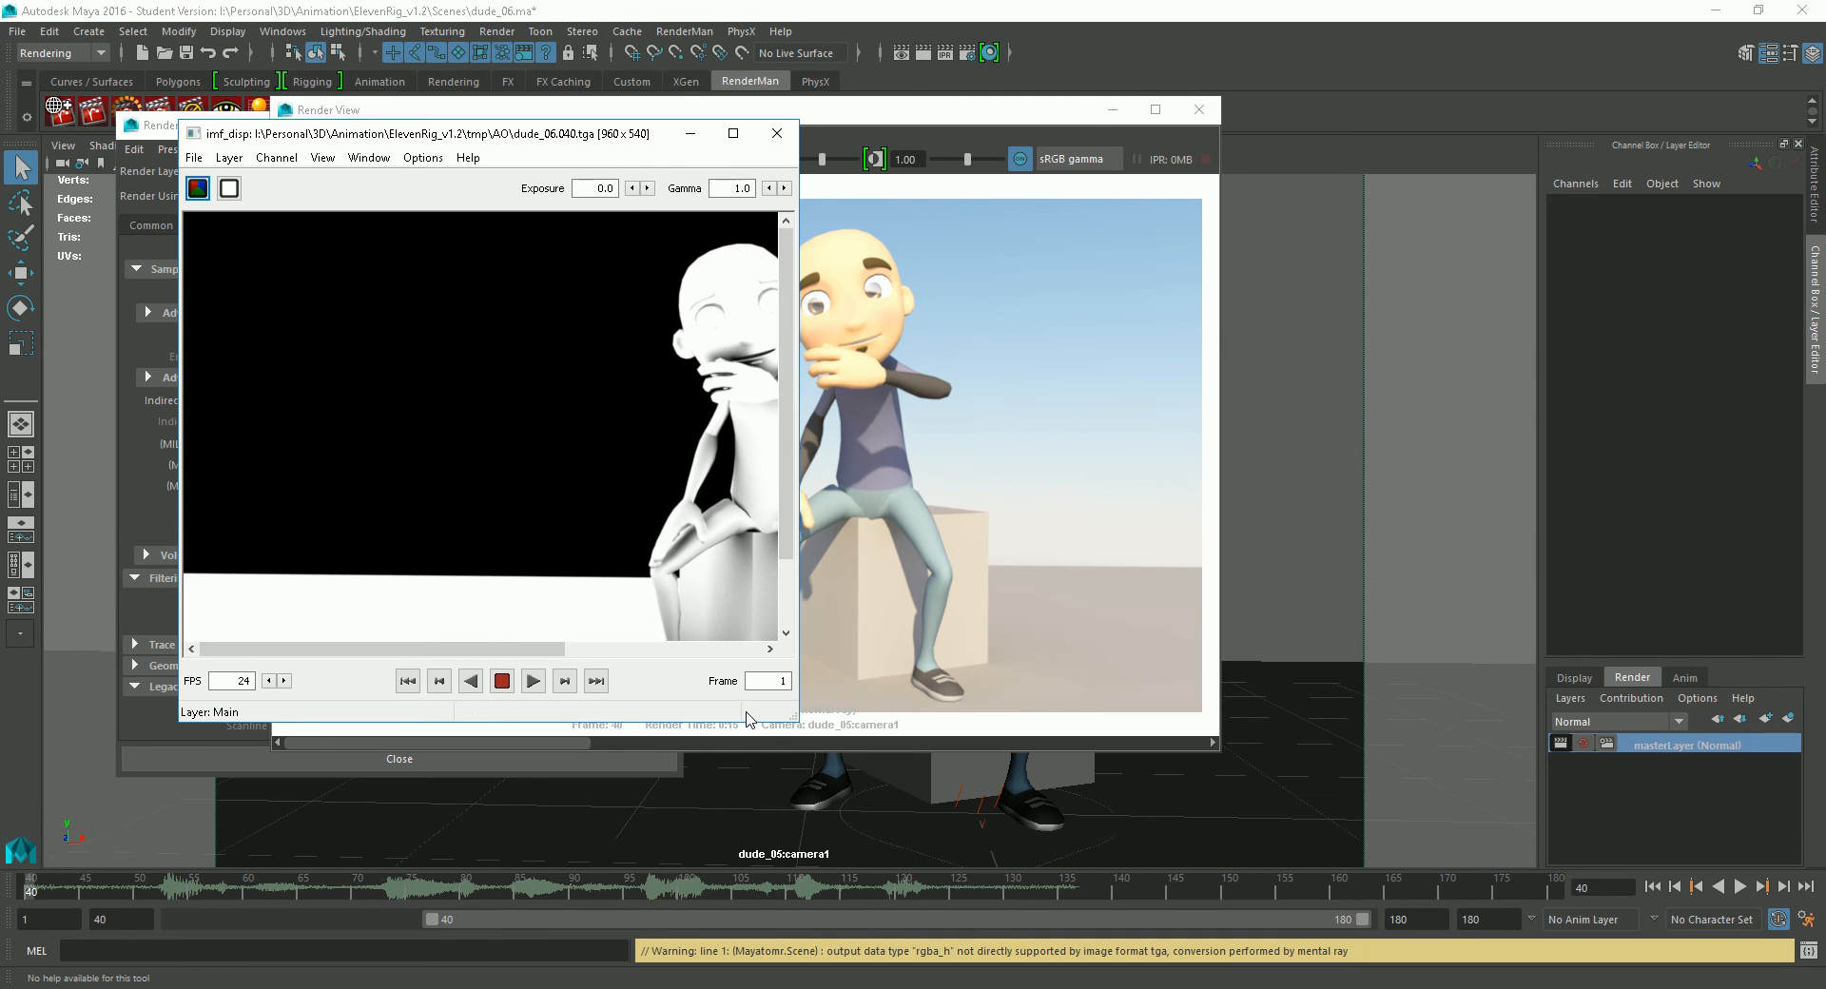
drag(798, 722, 1368, 875)
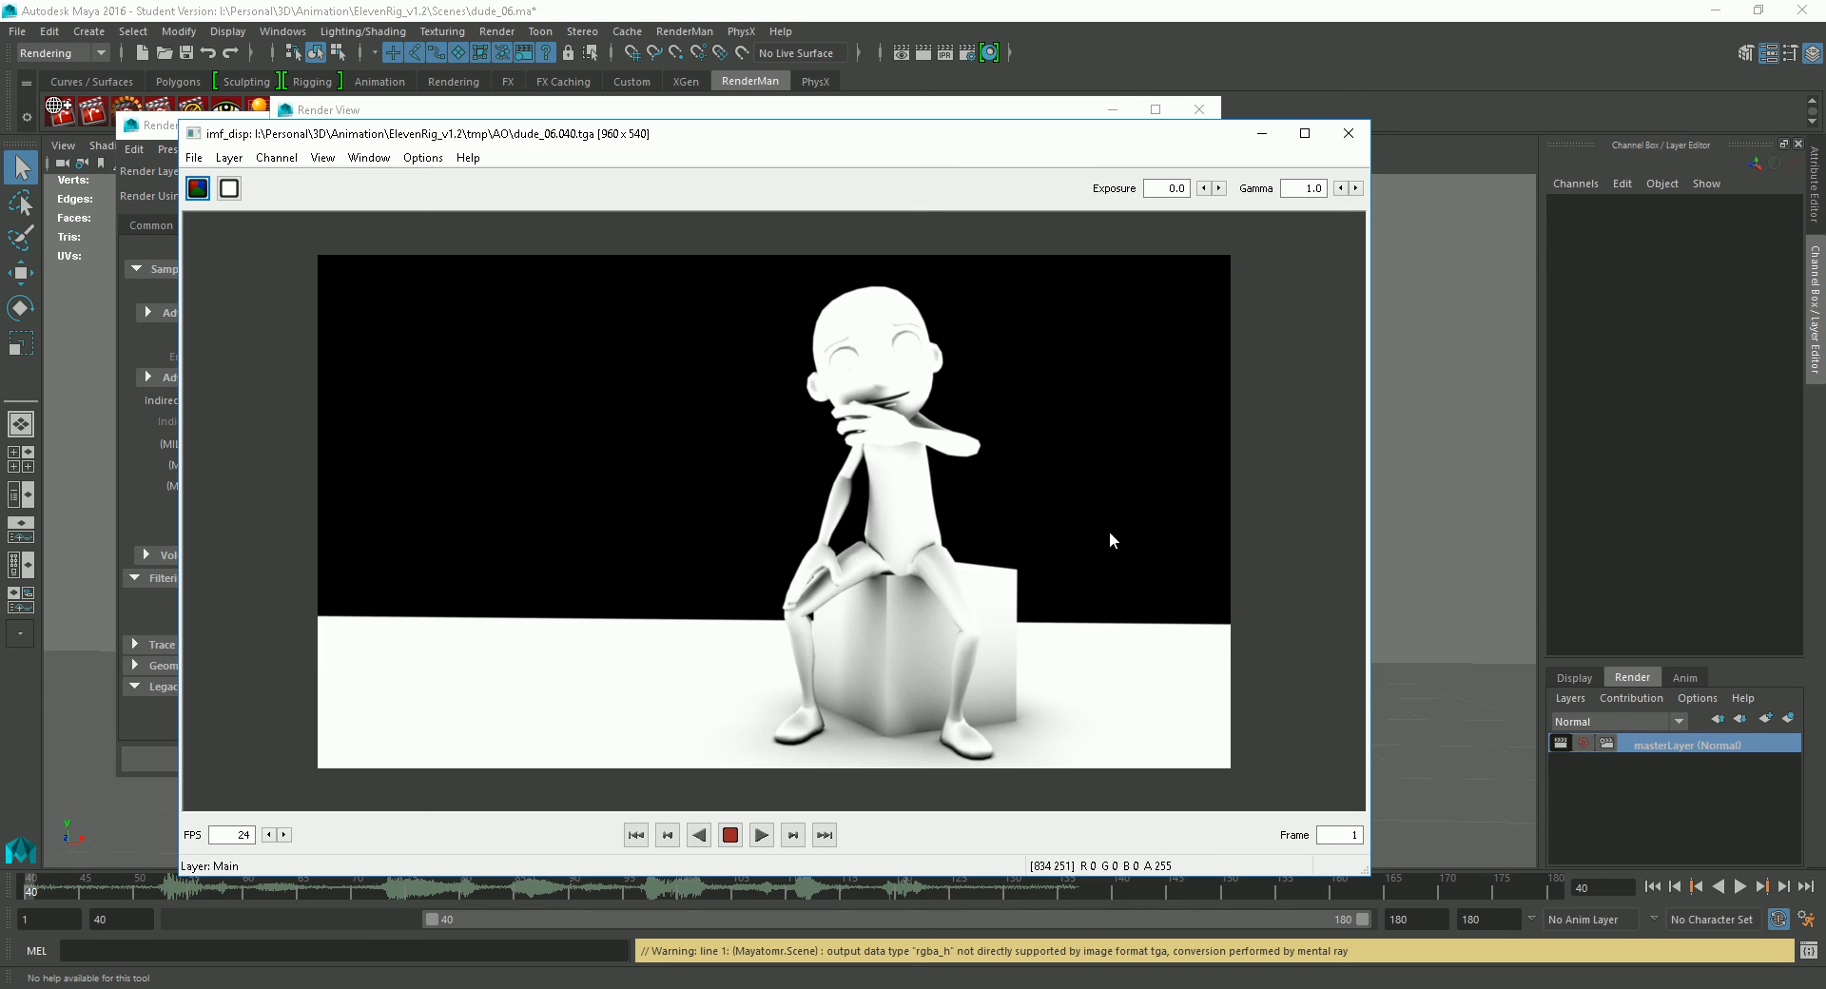
click(1349, 133)
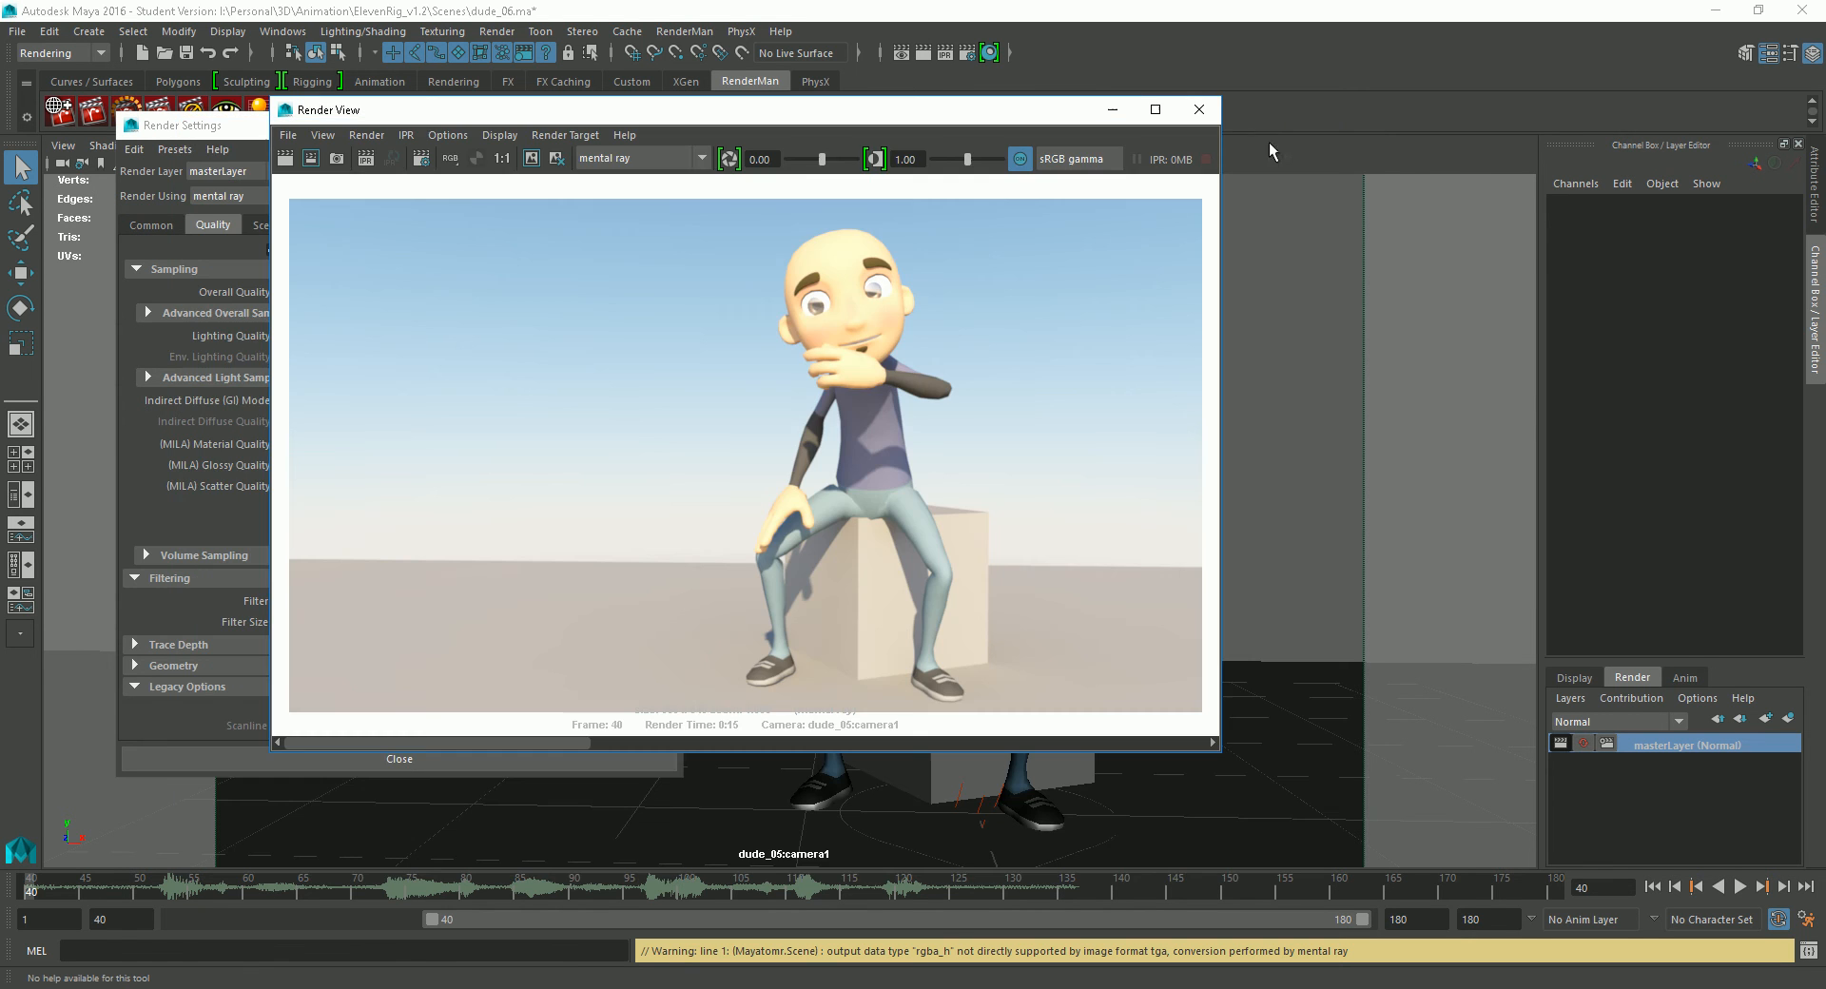
click(1198, 109)
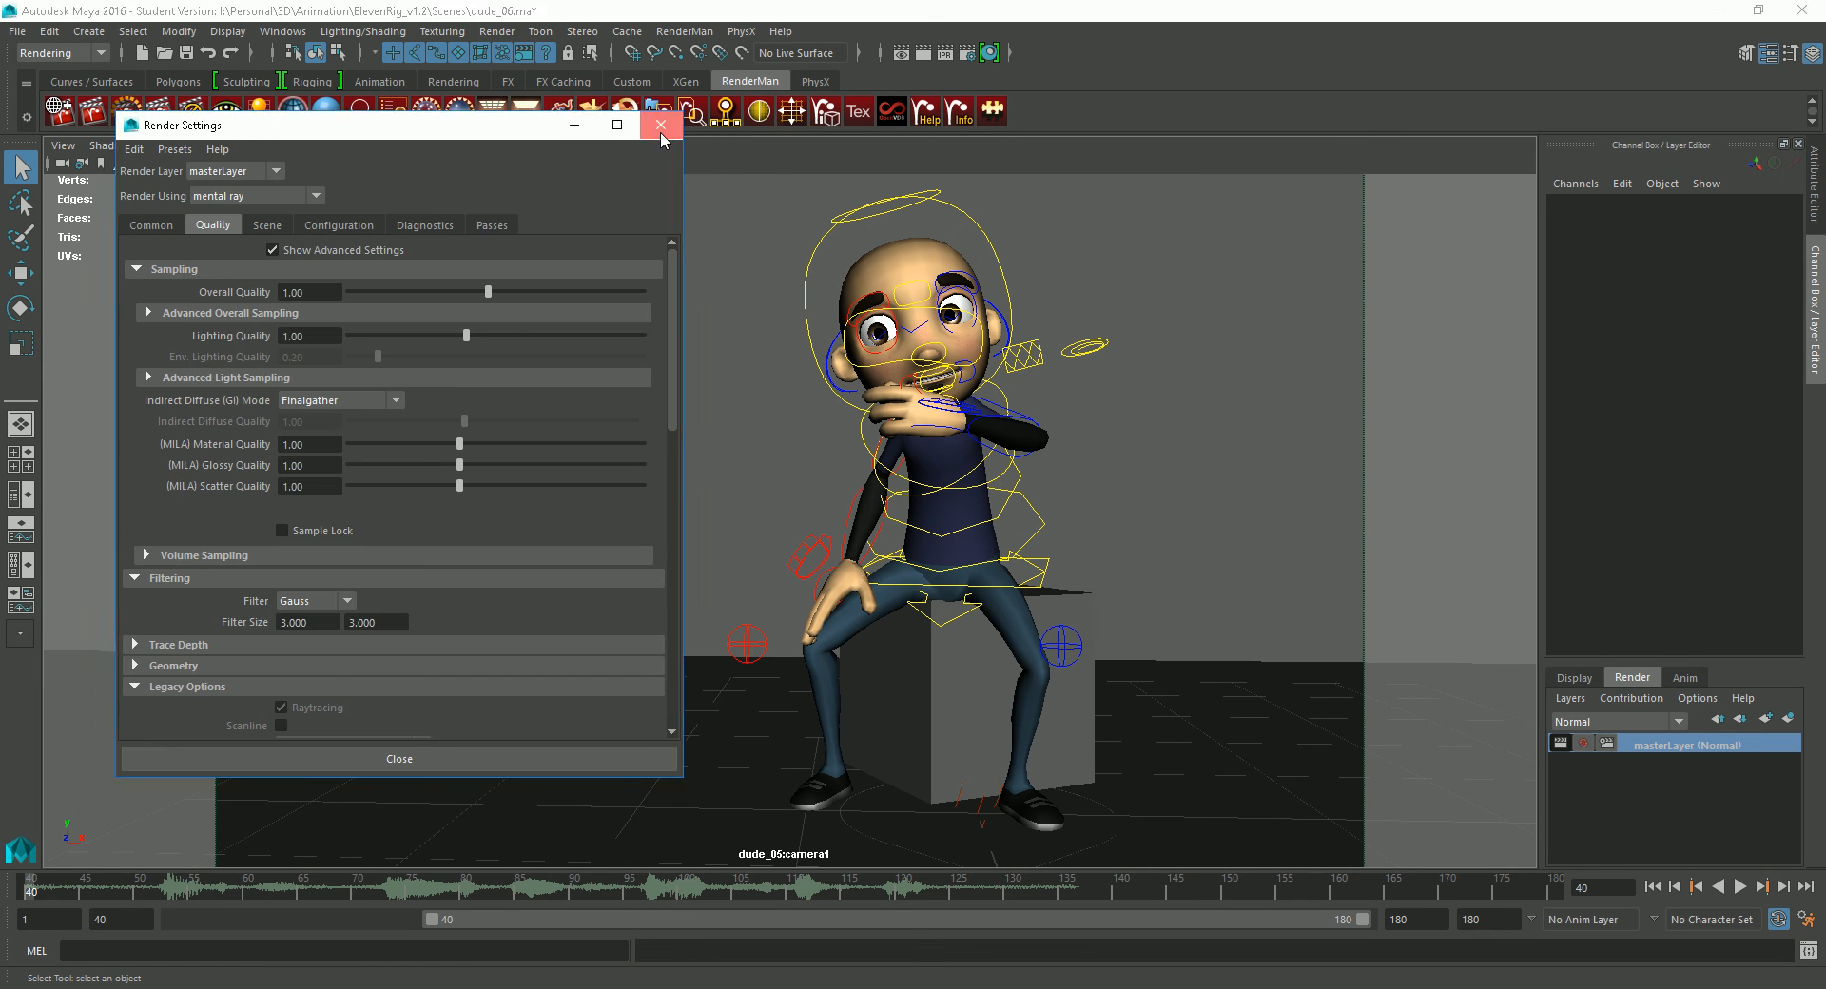
click(661, 125)
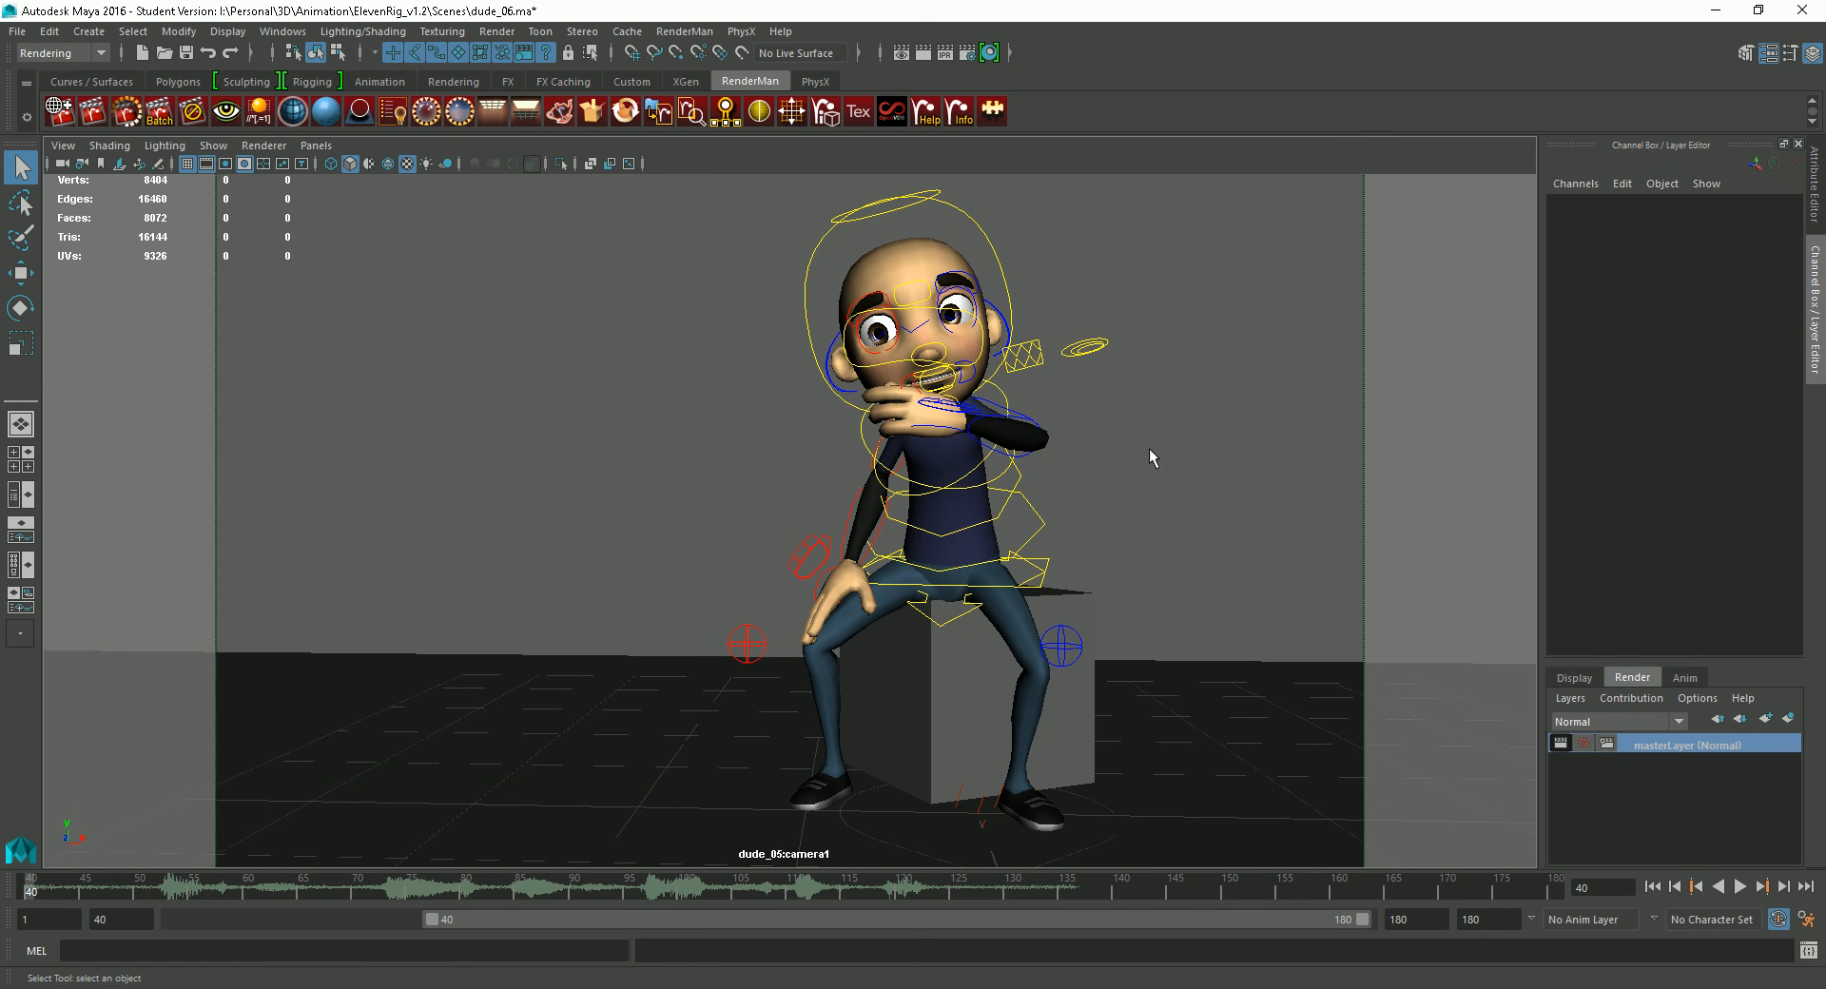
Set the Environment background color of dude_05:cameraShape1 to white, with its mental ray attributes collapsed.
click(82, 163)
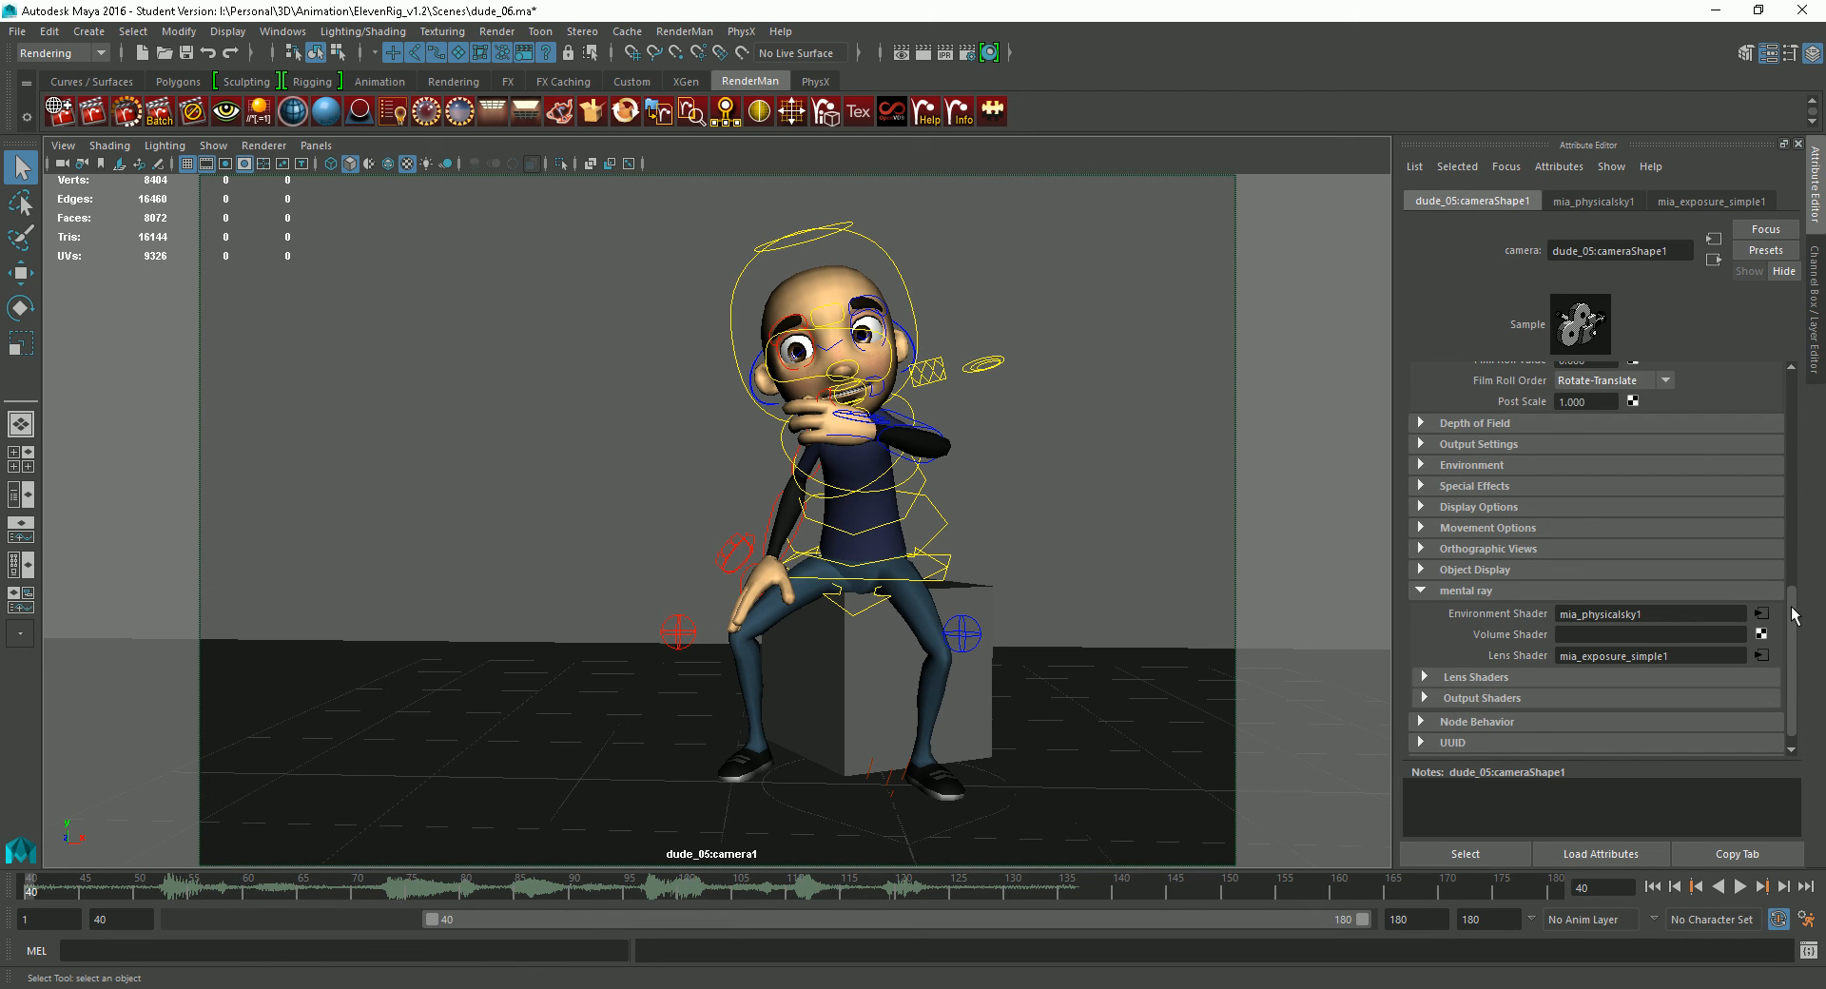
drag(1798, 611, 1796, 583)
click(1420, 659)
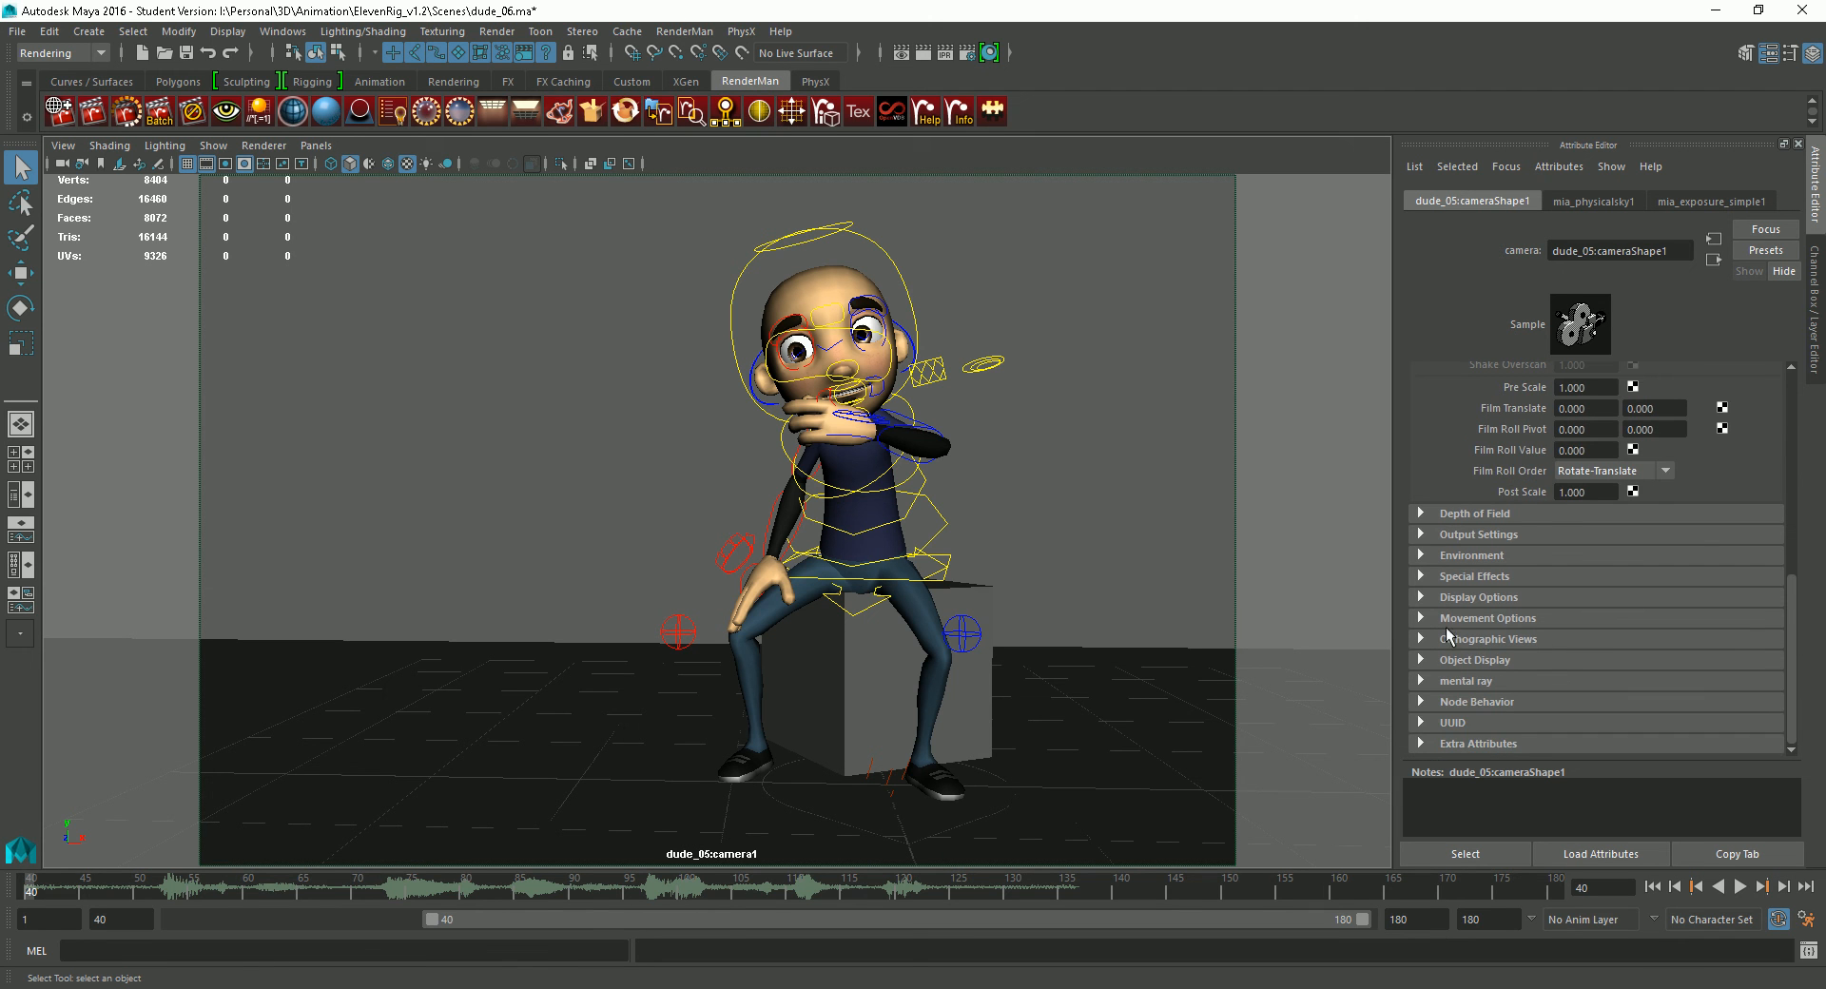
click(1465, 557)
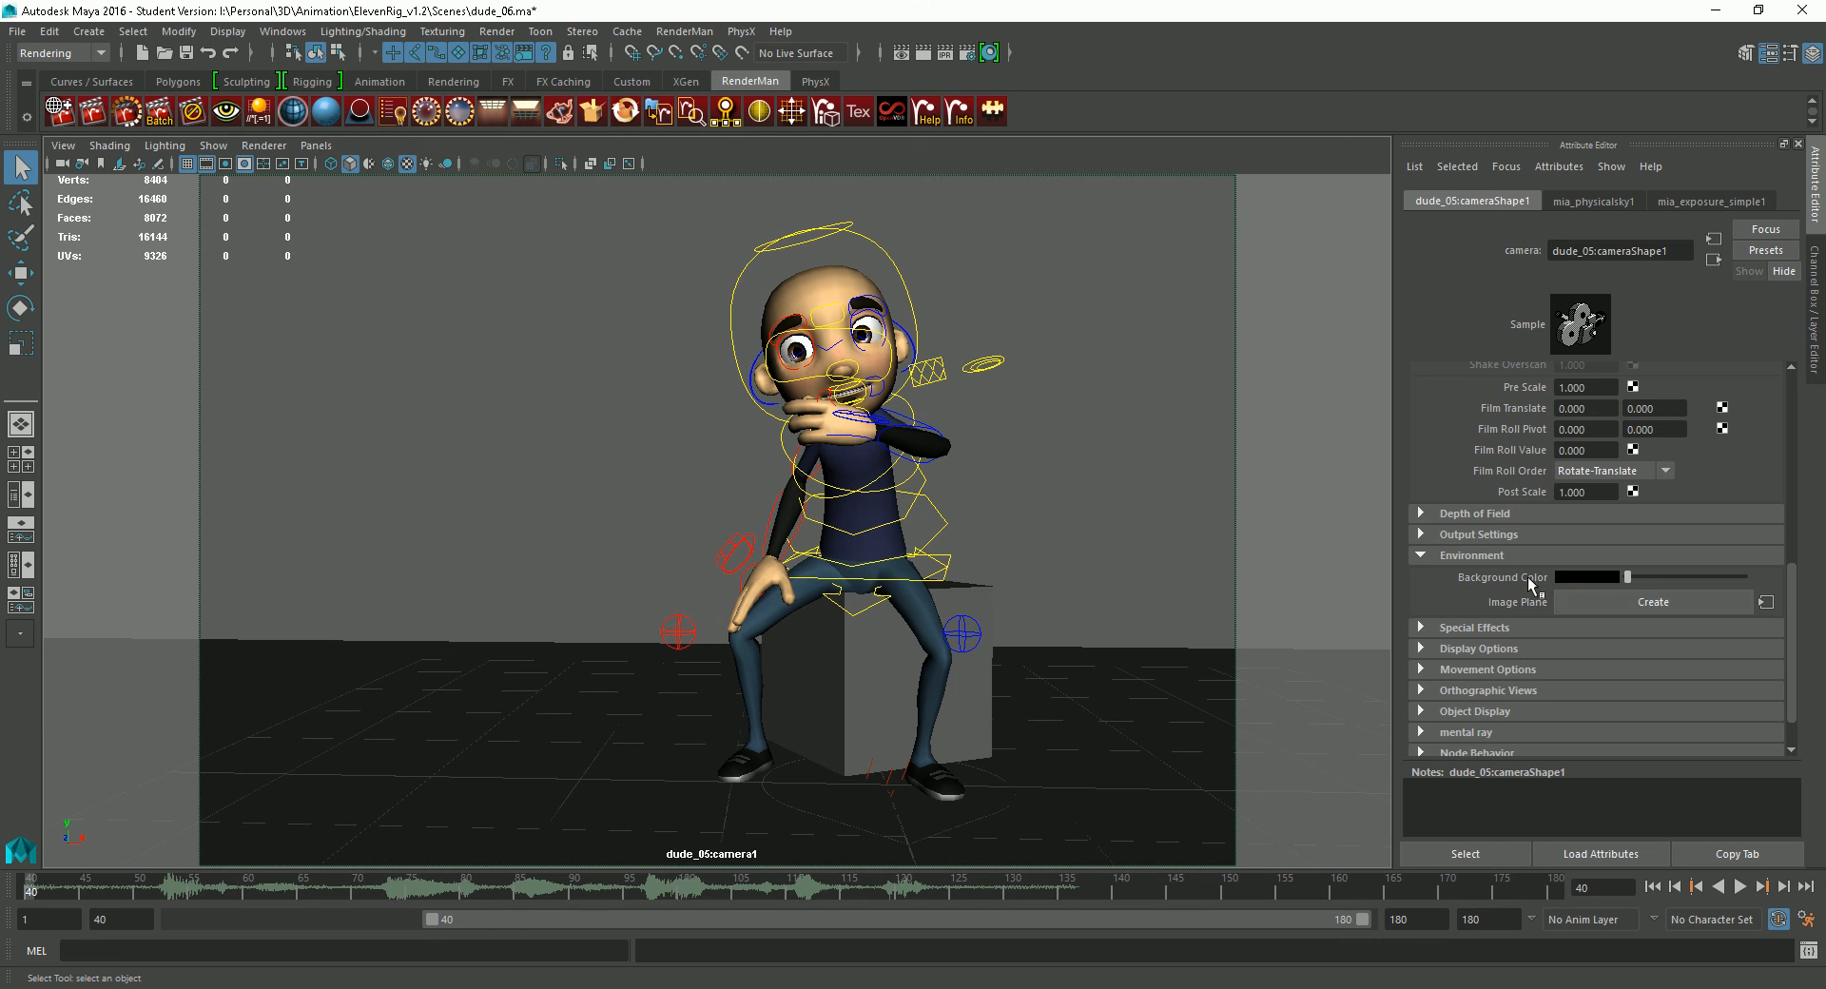
drag(1629, 579, 1803, 575)
click(1421, 556)
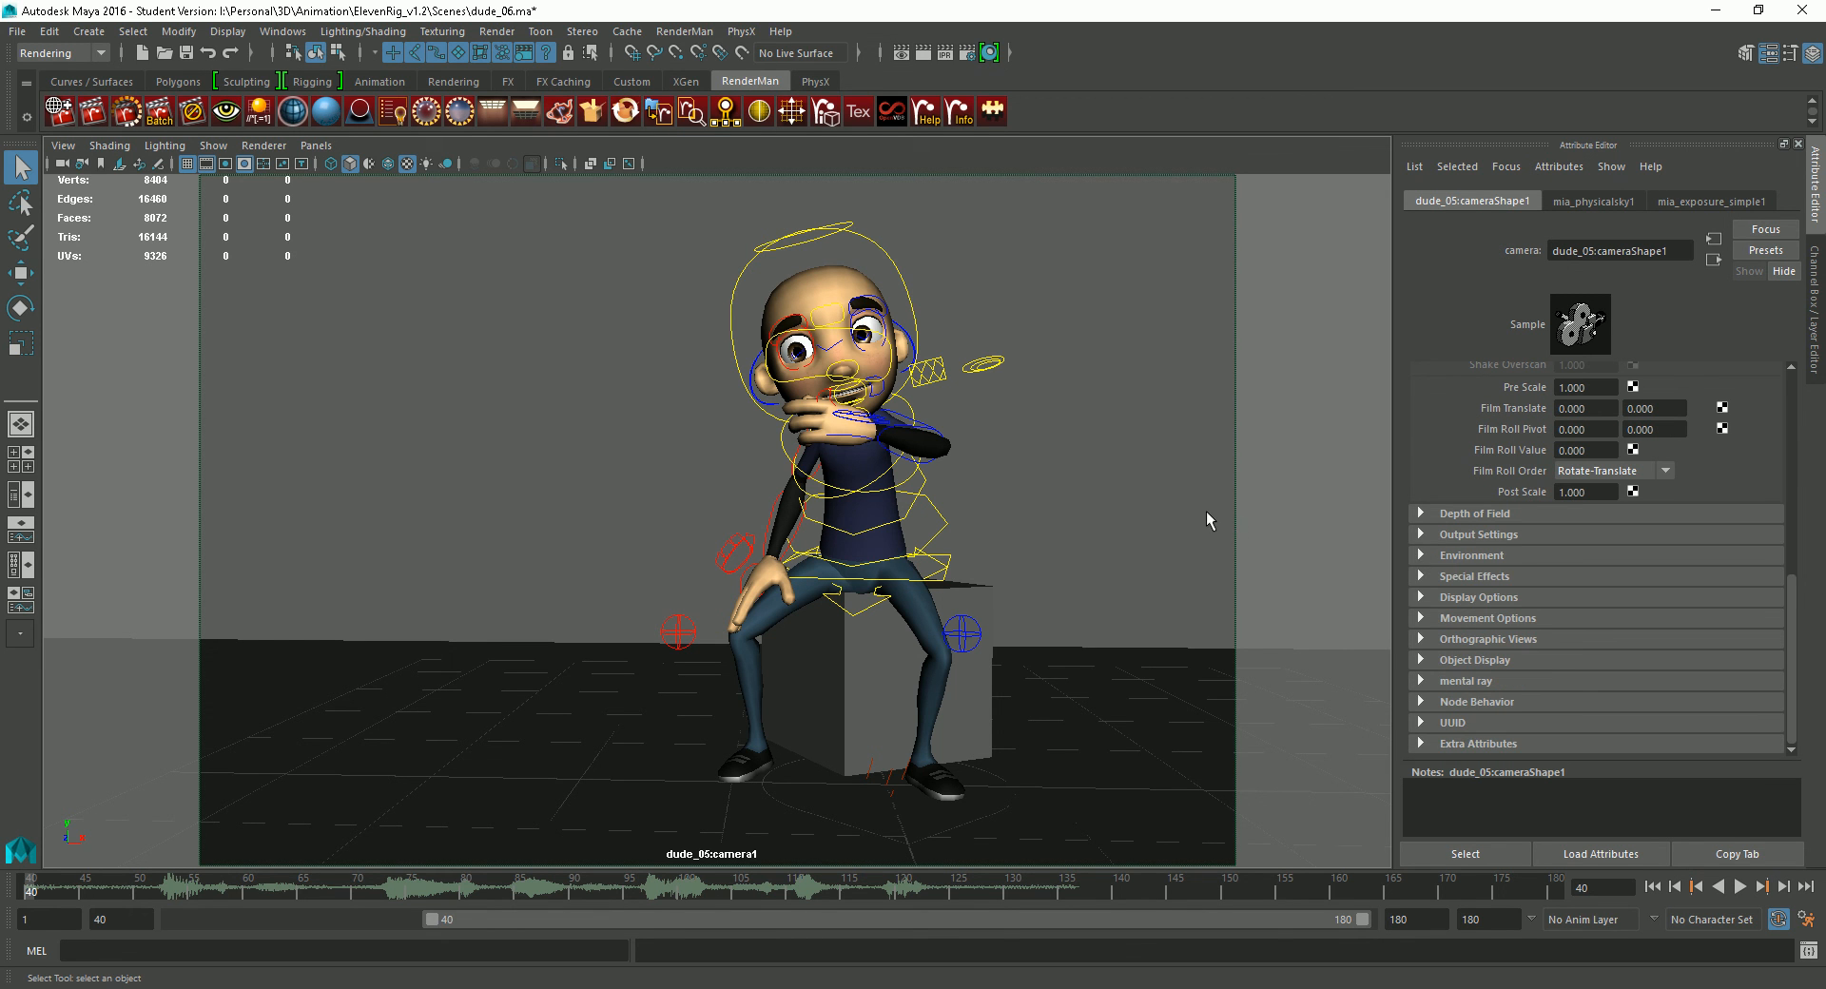
Render the frame with the changed camera background, check the AO pass, and close both render windows.
click(923, 53)
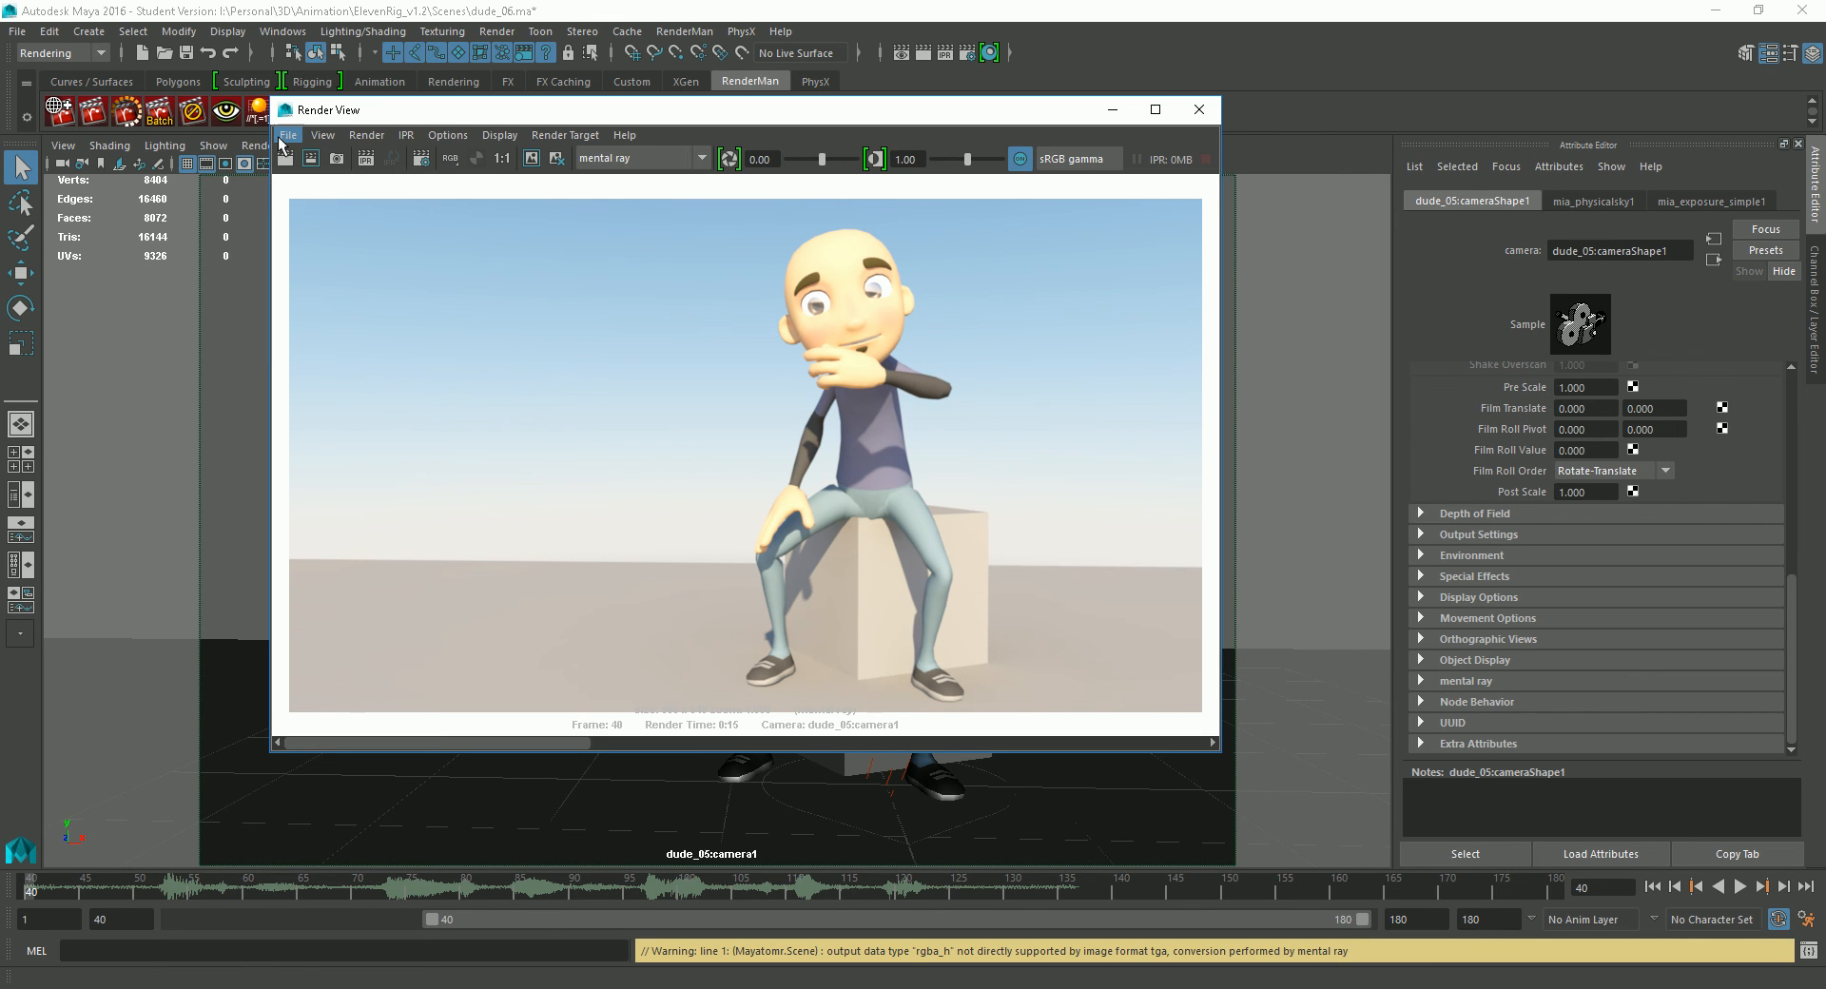
click(288, 136)
mouse_move(385, 274)
click(585, 284)
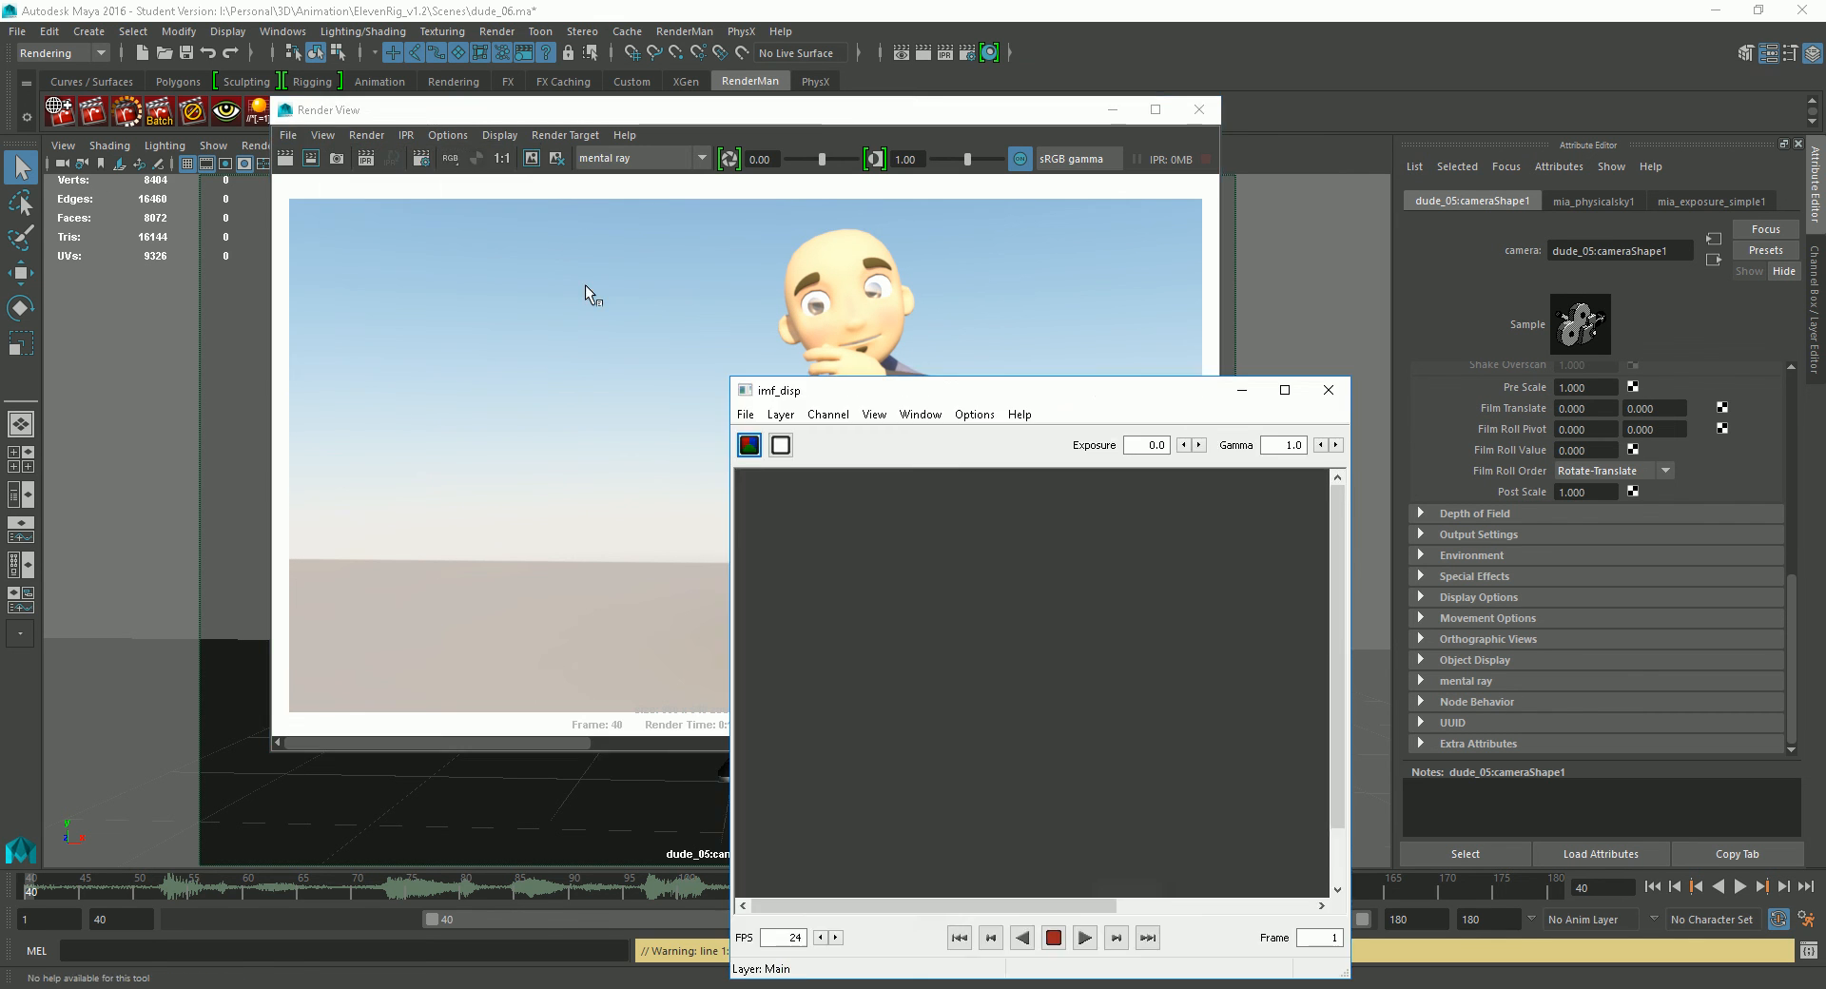
drag(1036, 388, 725, 295)
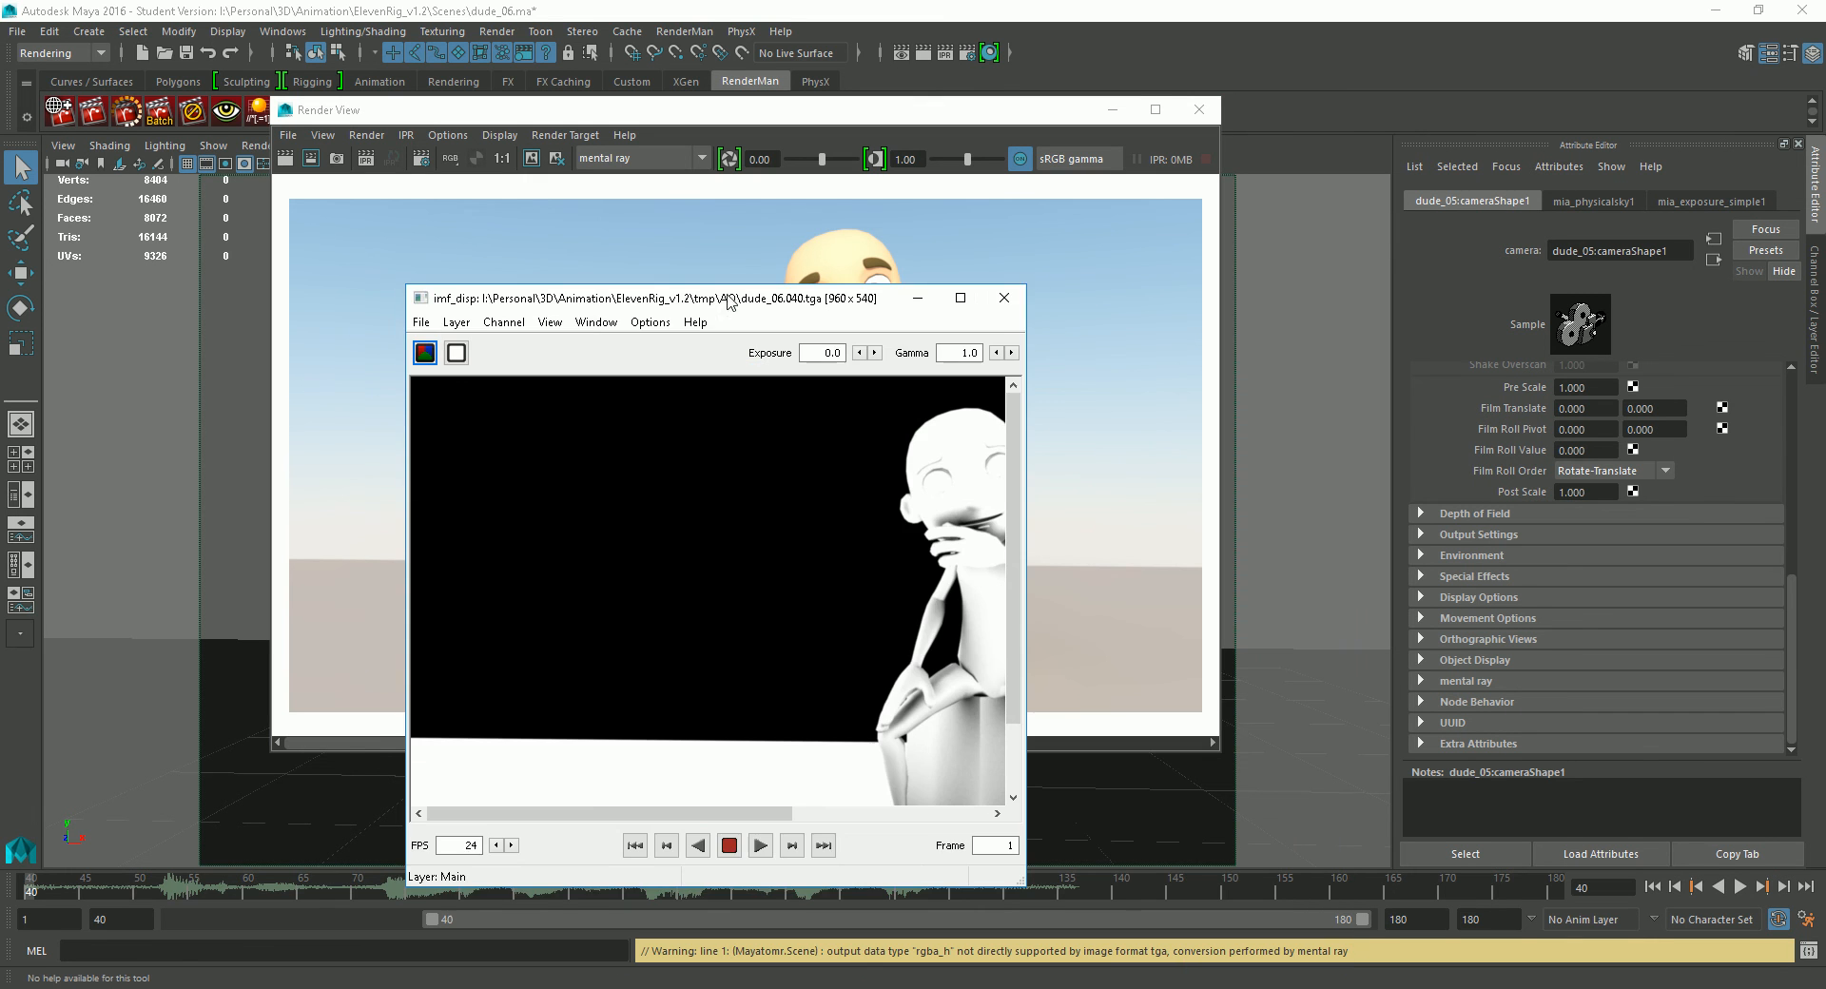
click(1027, 299)
click(1198, 110)
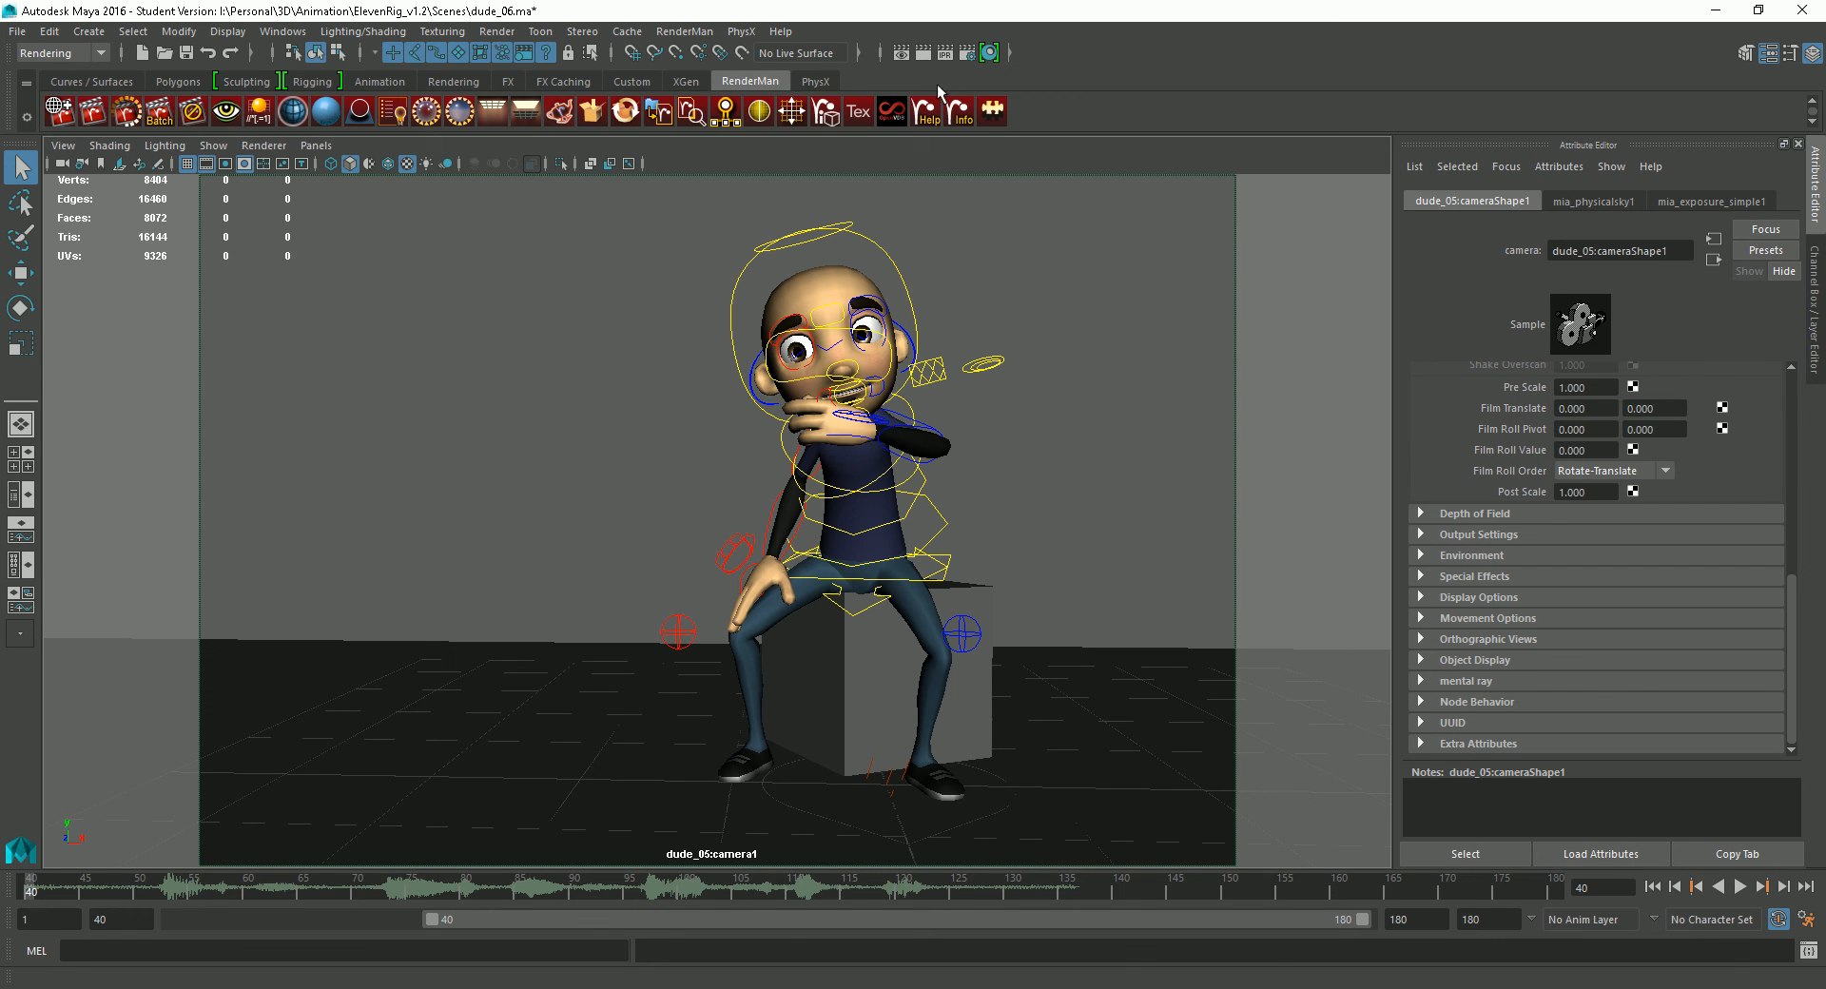
Append the <RenderPassType> keyword to <Scene> in the file name prefix, keep the Targa (tga) format, and close the render settings.
click(968, 53)
drag(399, 125, 488, 108)
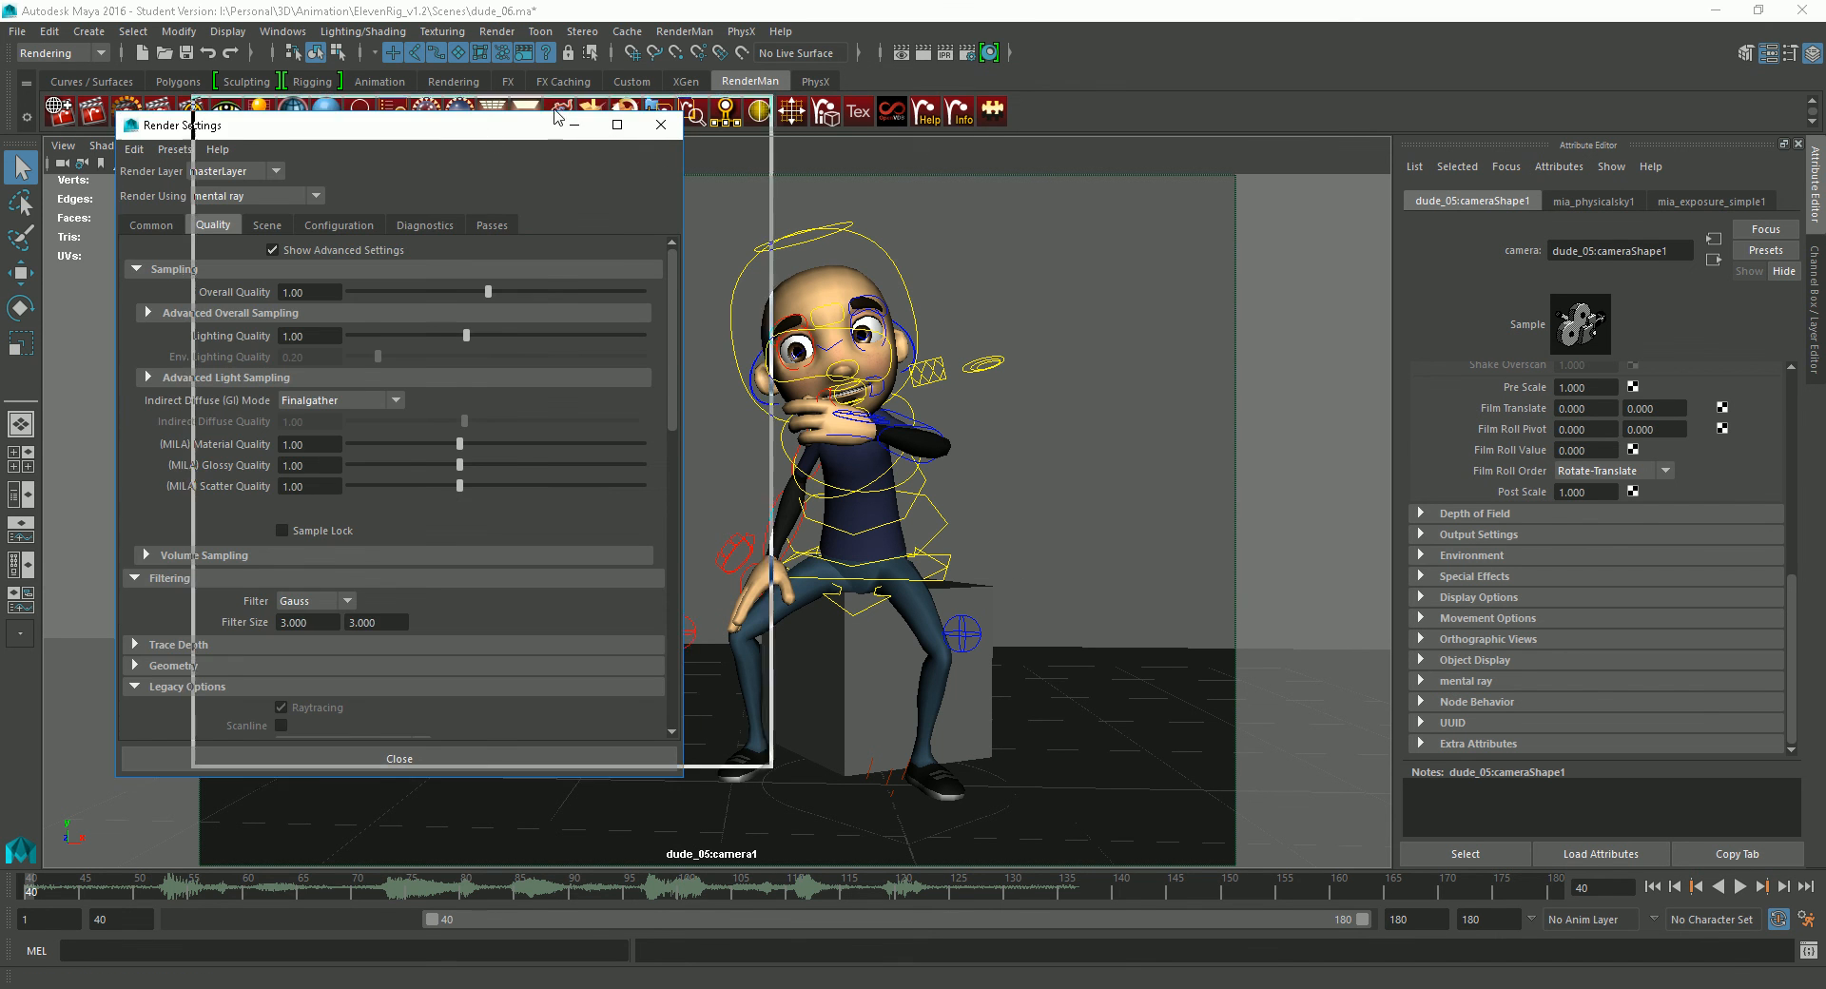
click(239, 208)
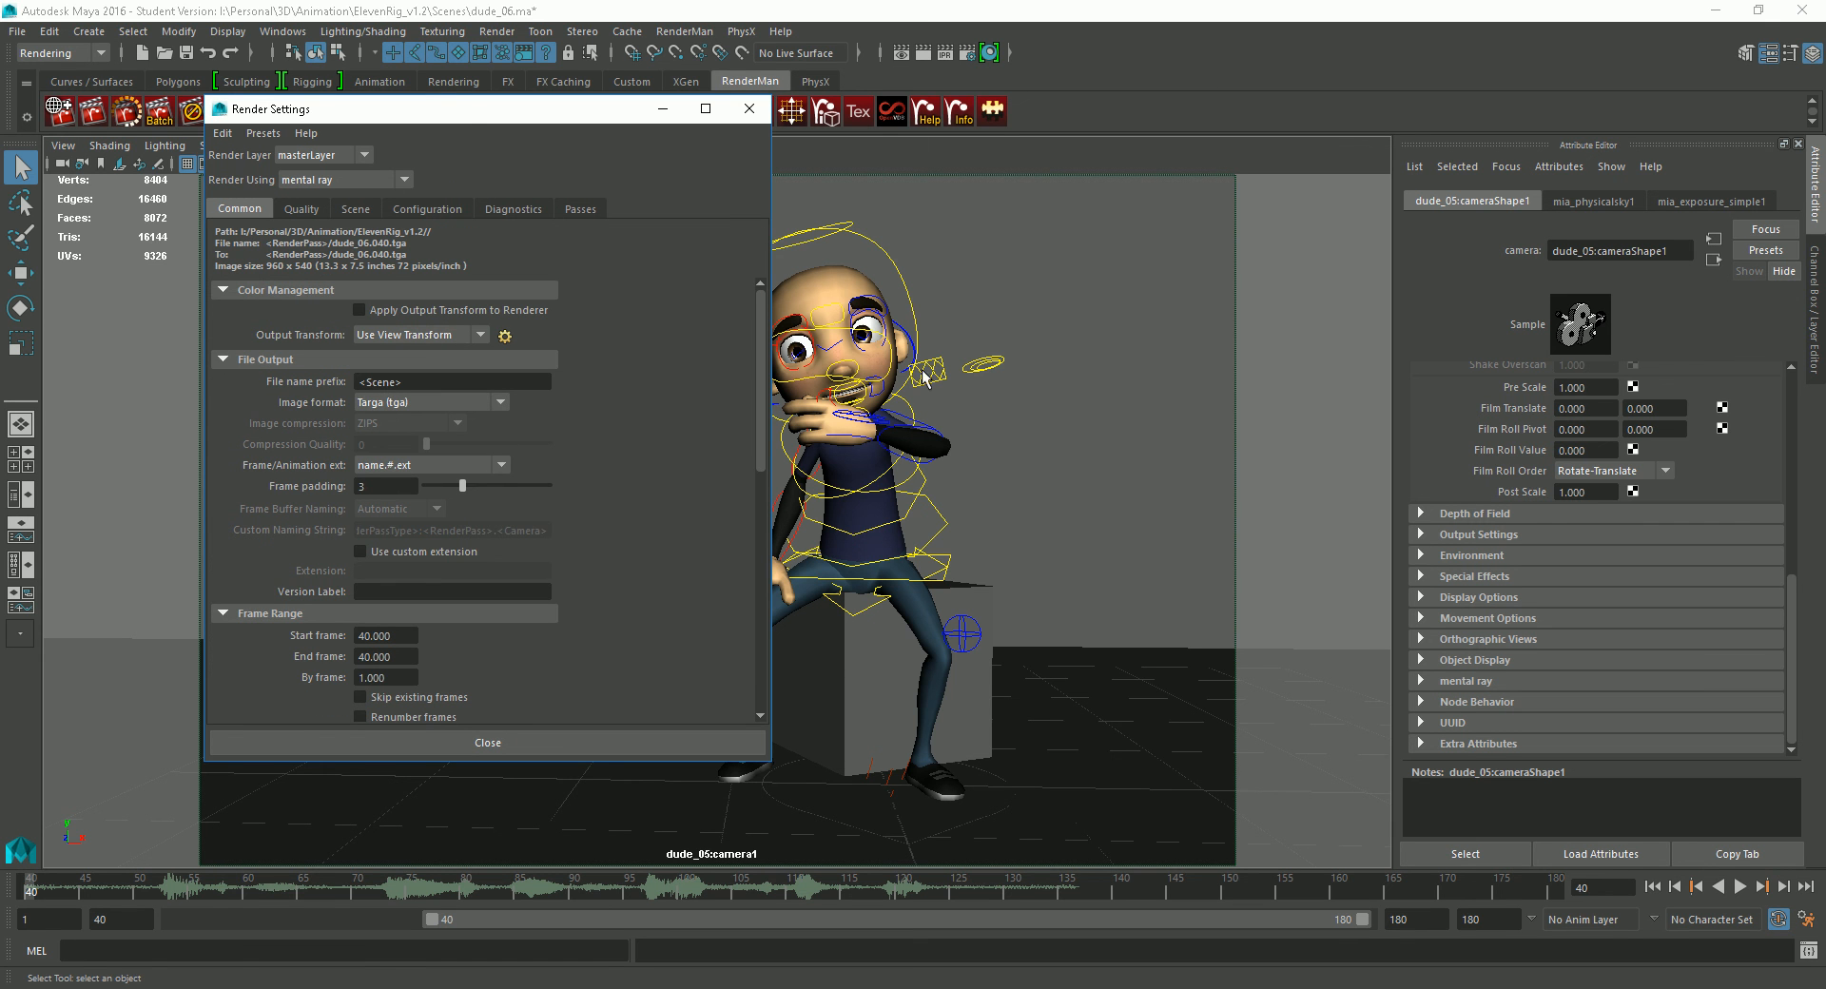
drag(474, 102, 409, 95)
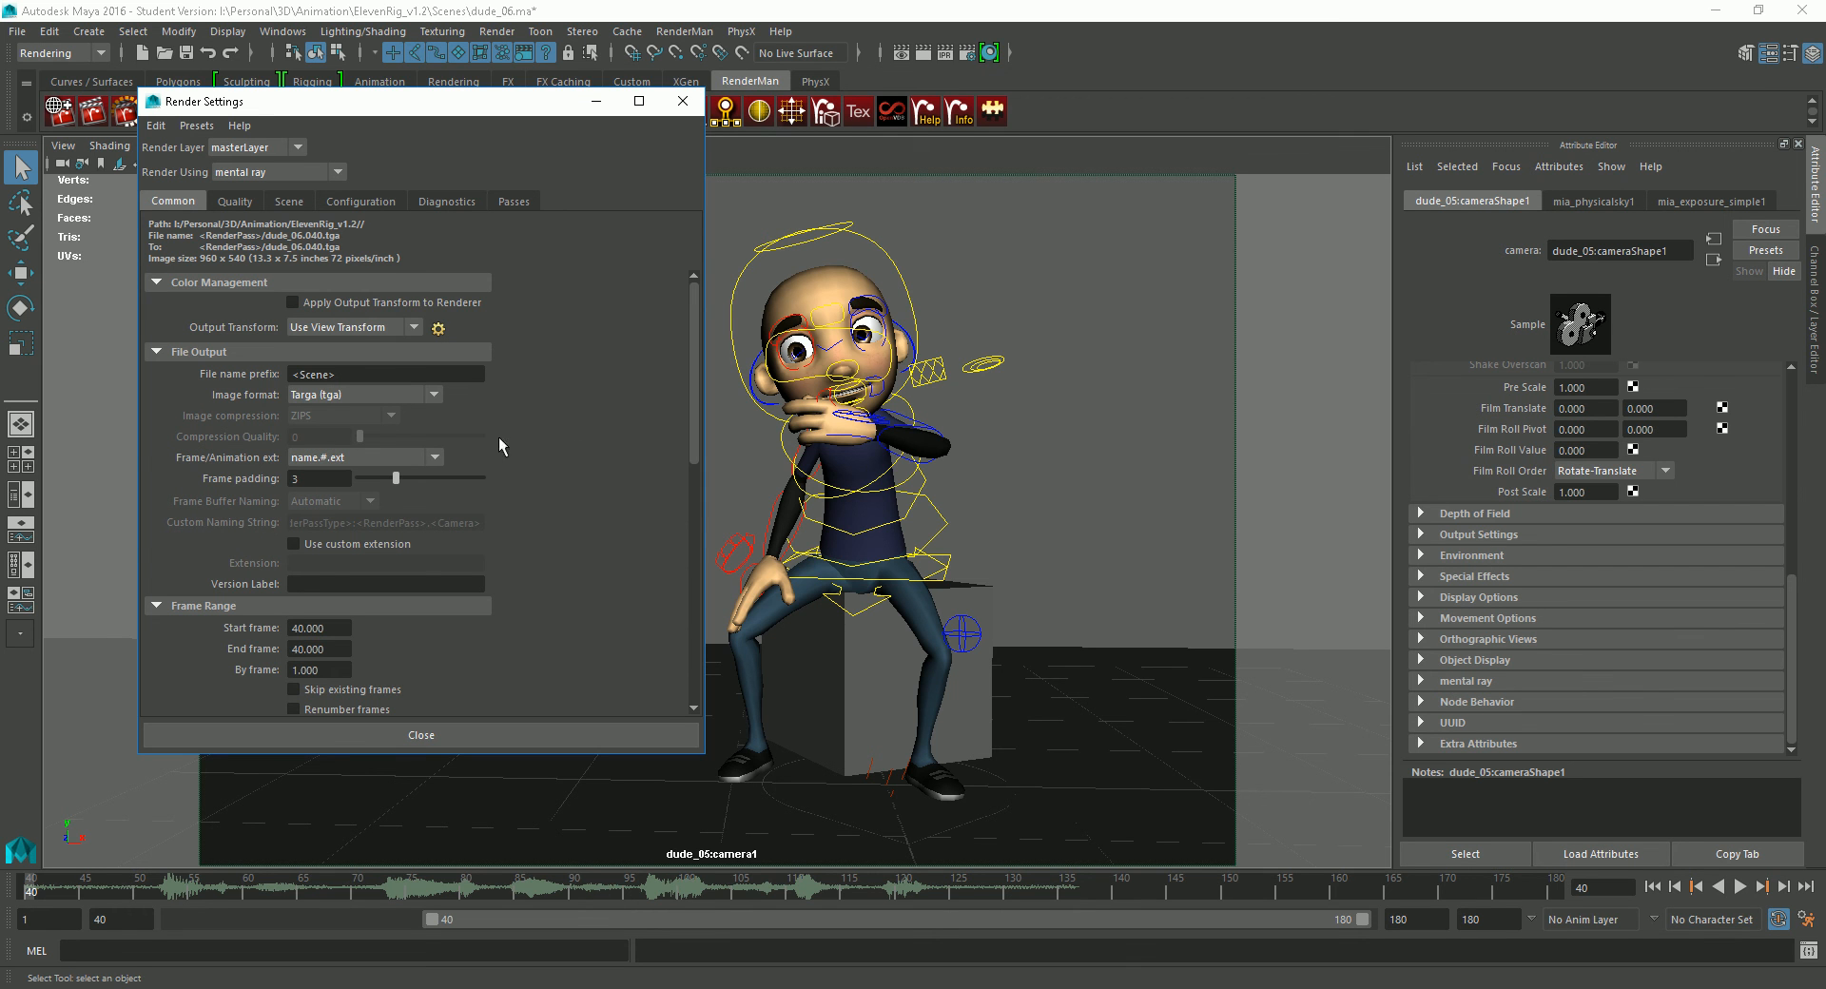
drag(380, 104, 391, 103)
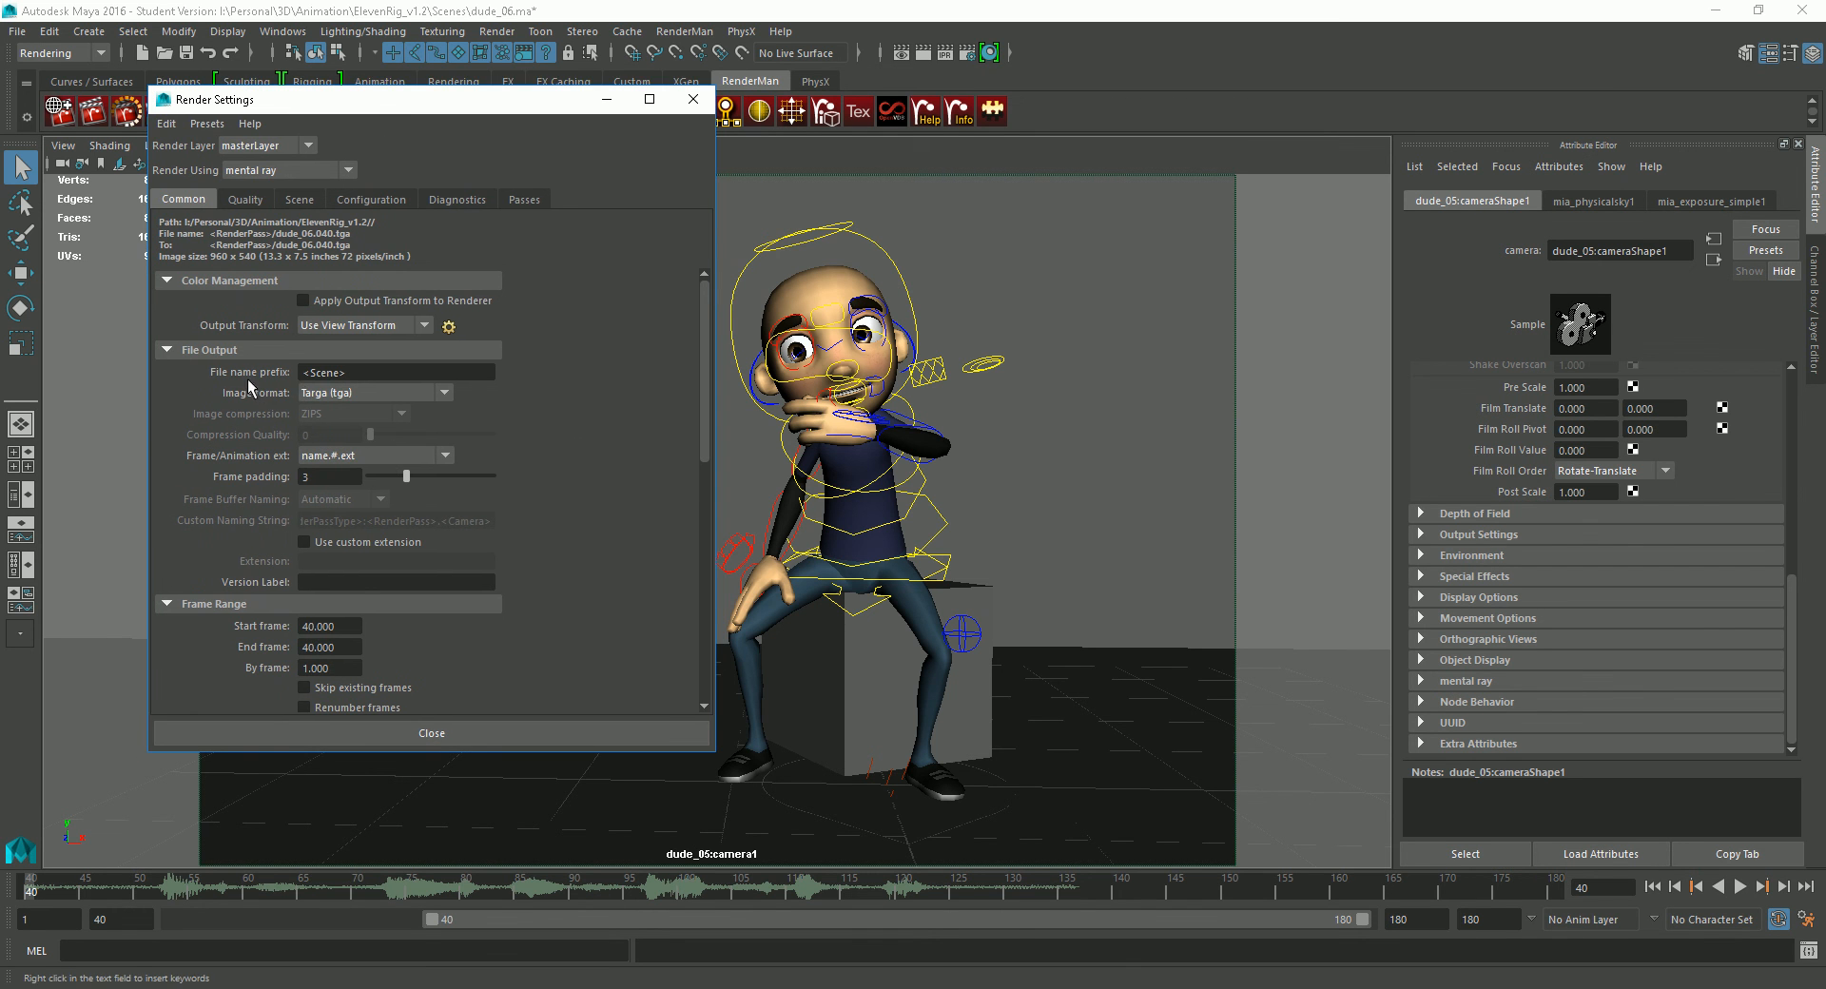
right_click(363, 373)
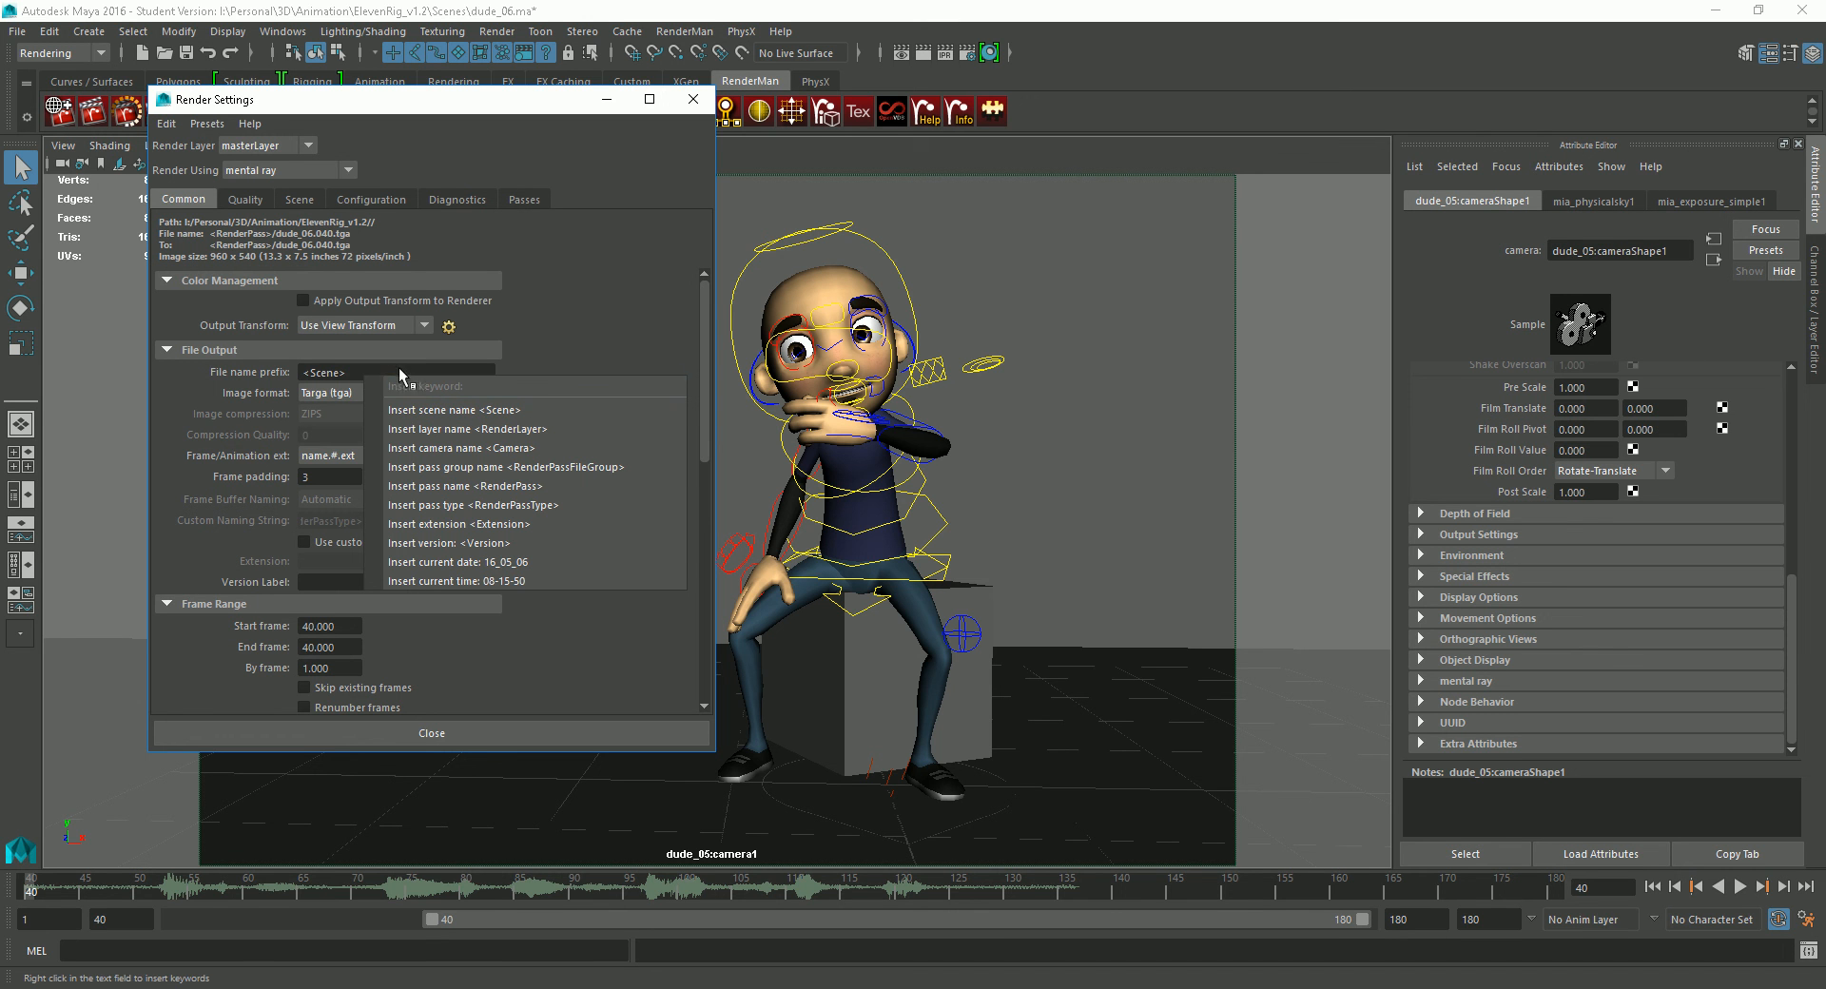
click(381, 366)
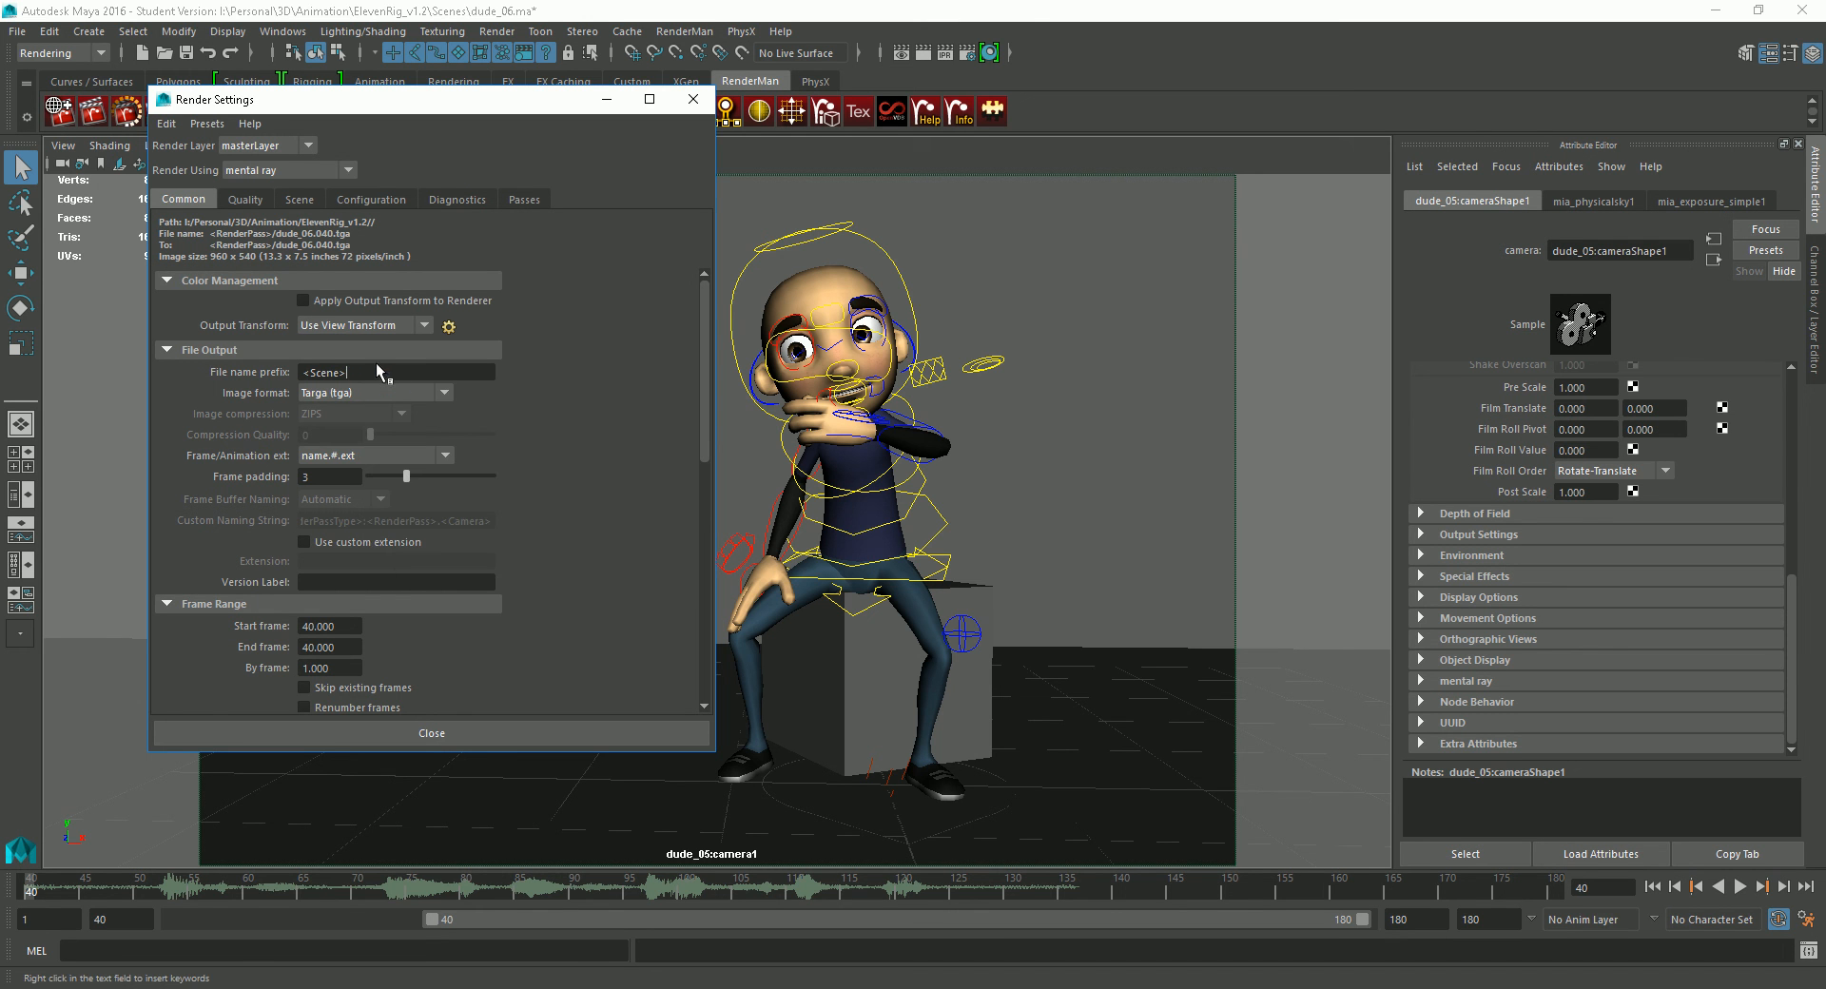
right_click(374, 371)
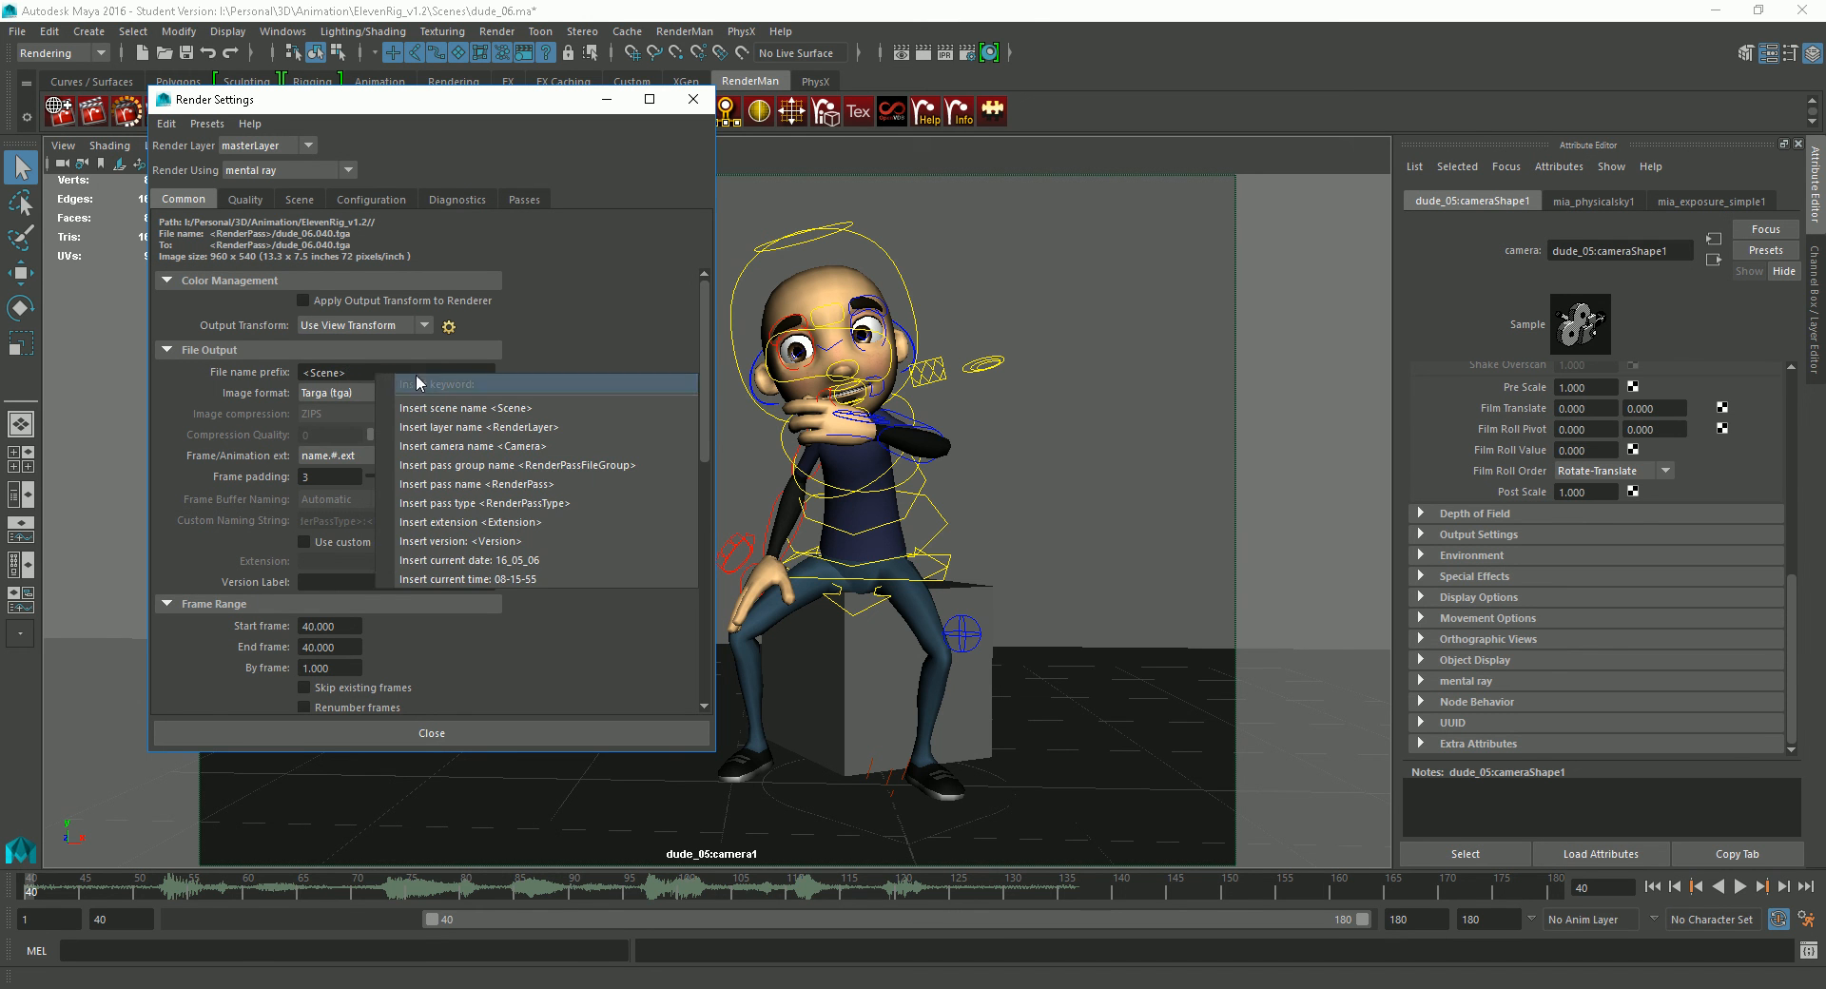
click(495, 503)
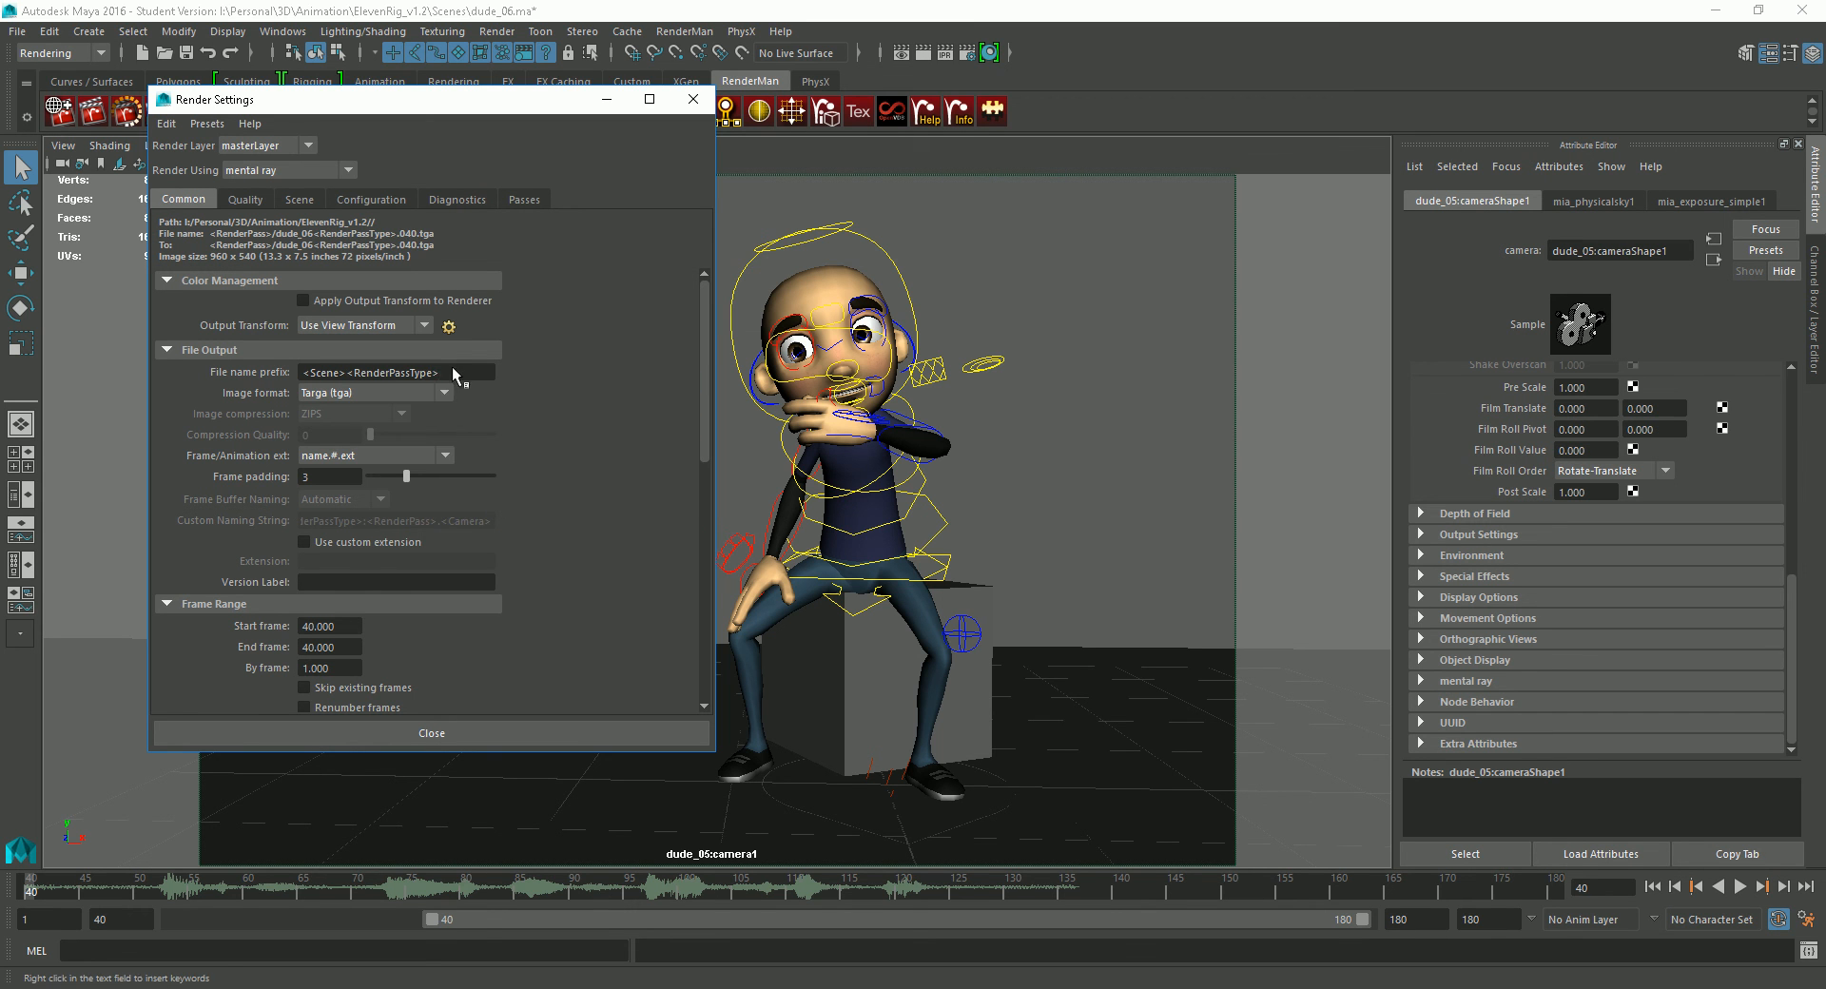
click(405, 391)
click(413, 391)
click(693, 100)
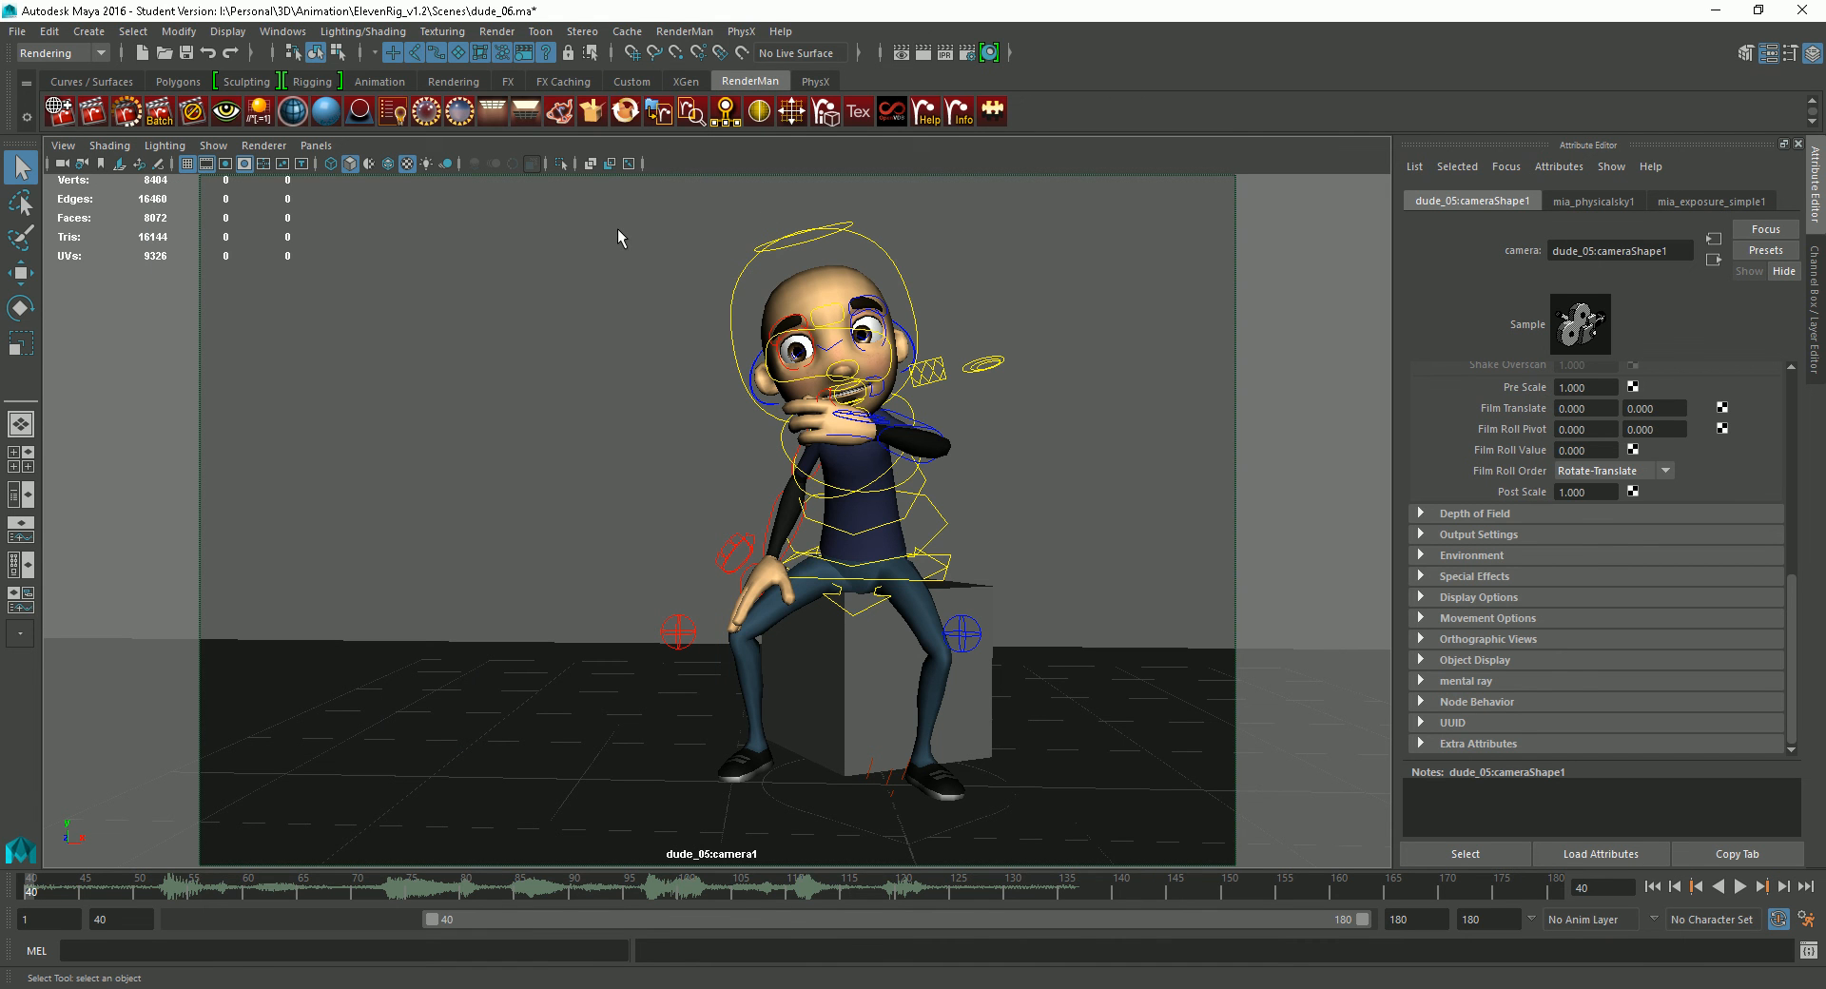
Start a batch render of the scene and clear the selection in the viewport.
click(506, 32)
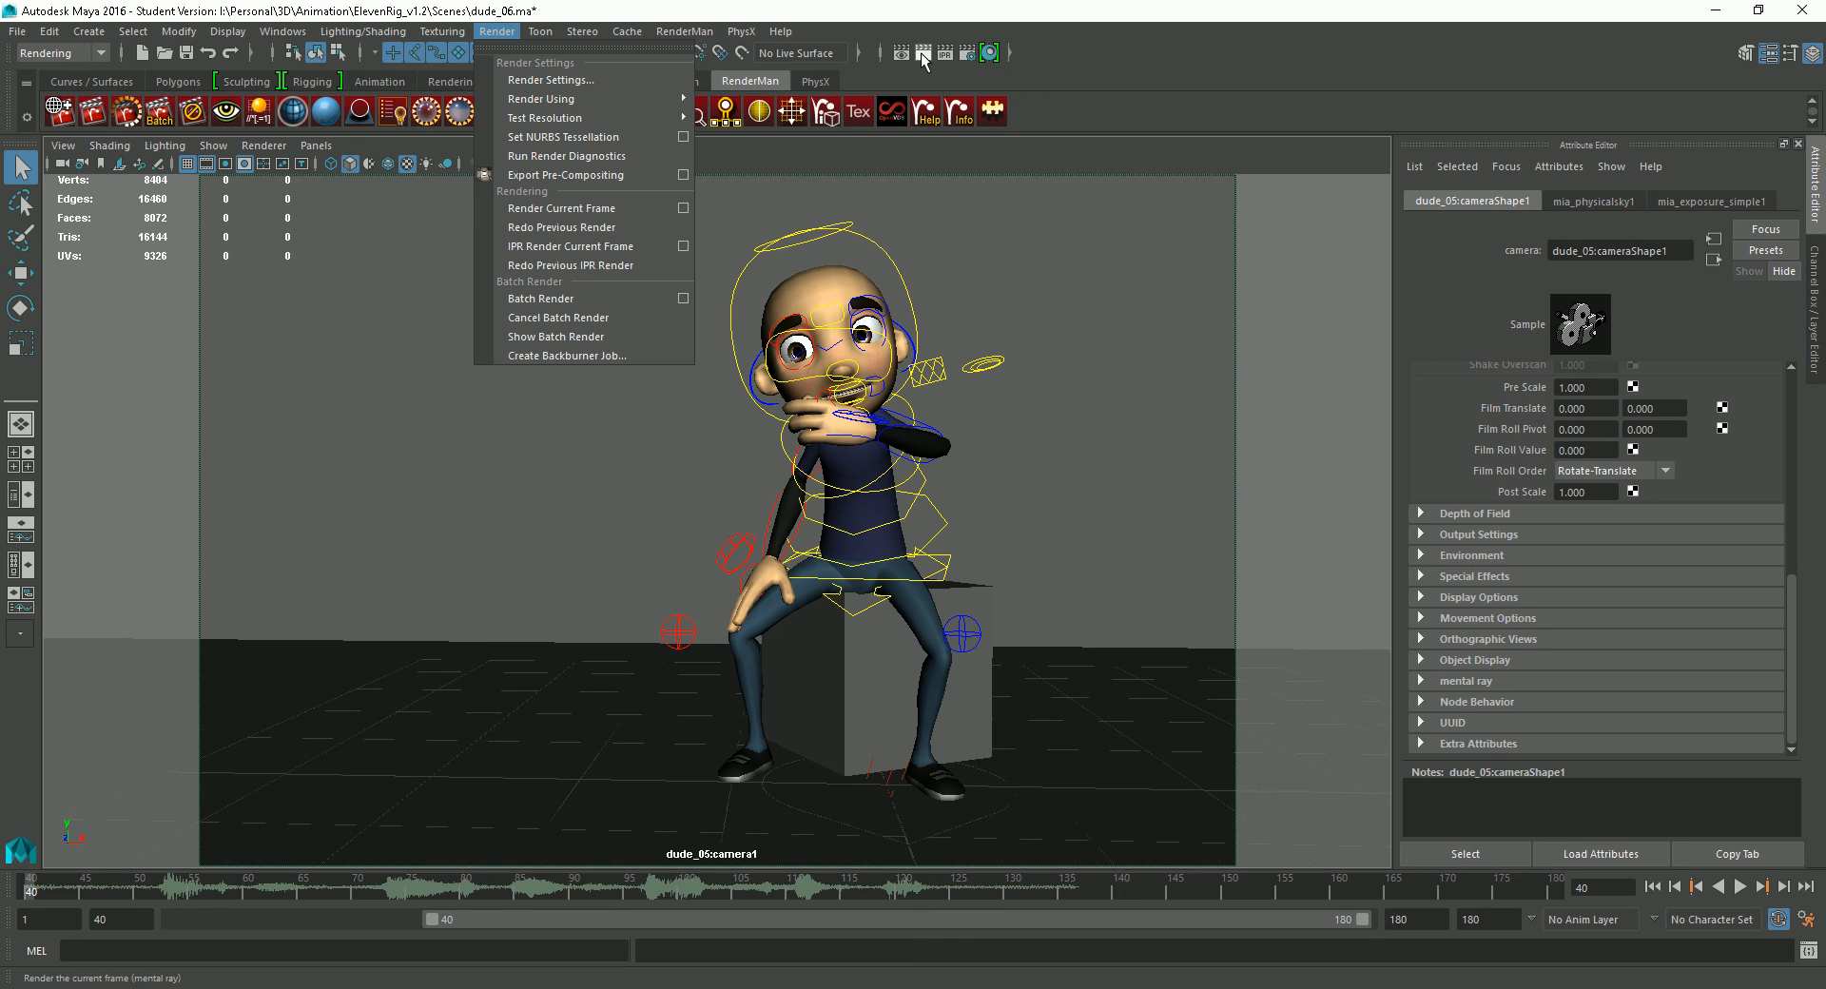
click(545, 298)
click(869, 522)
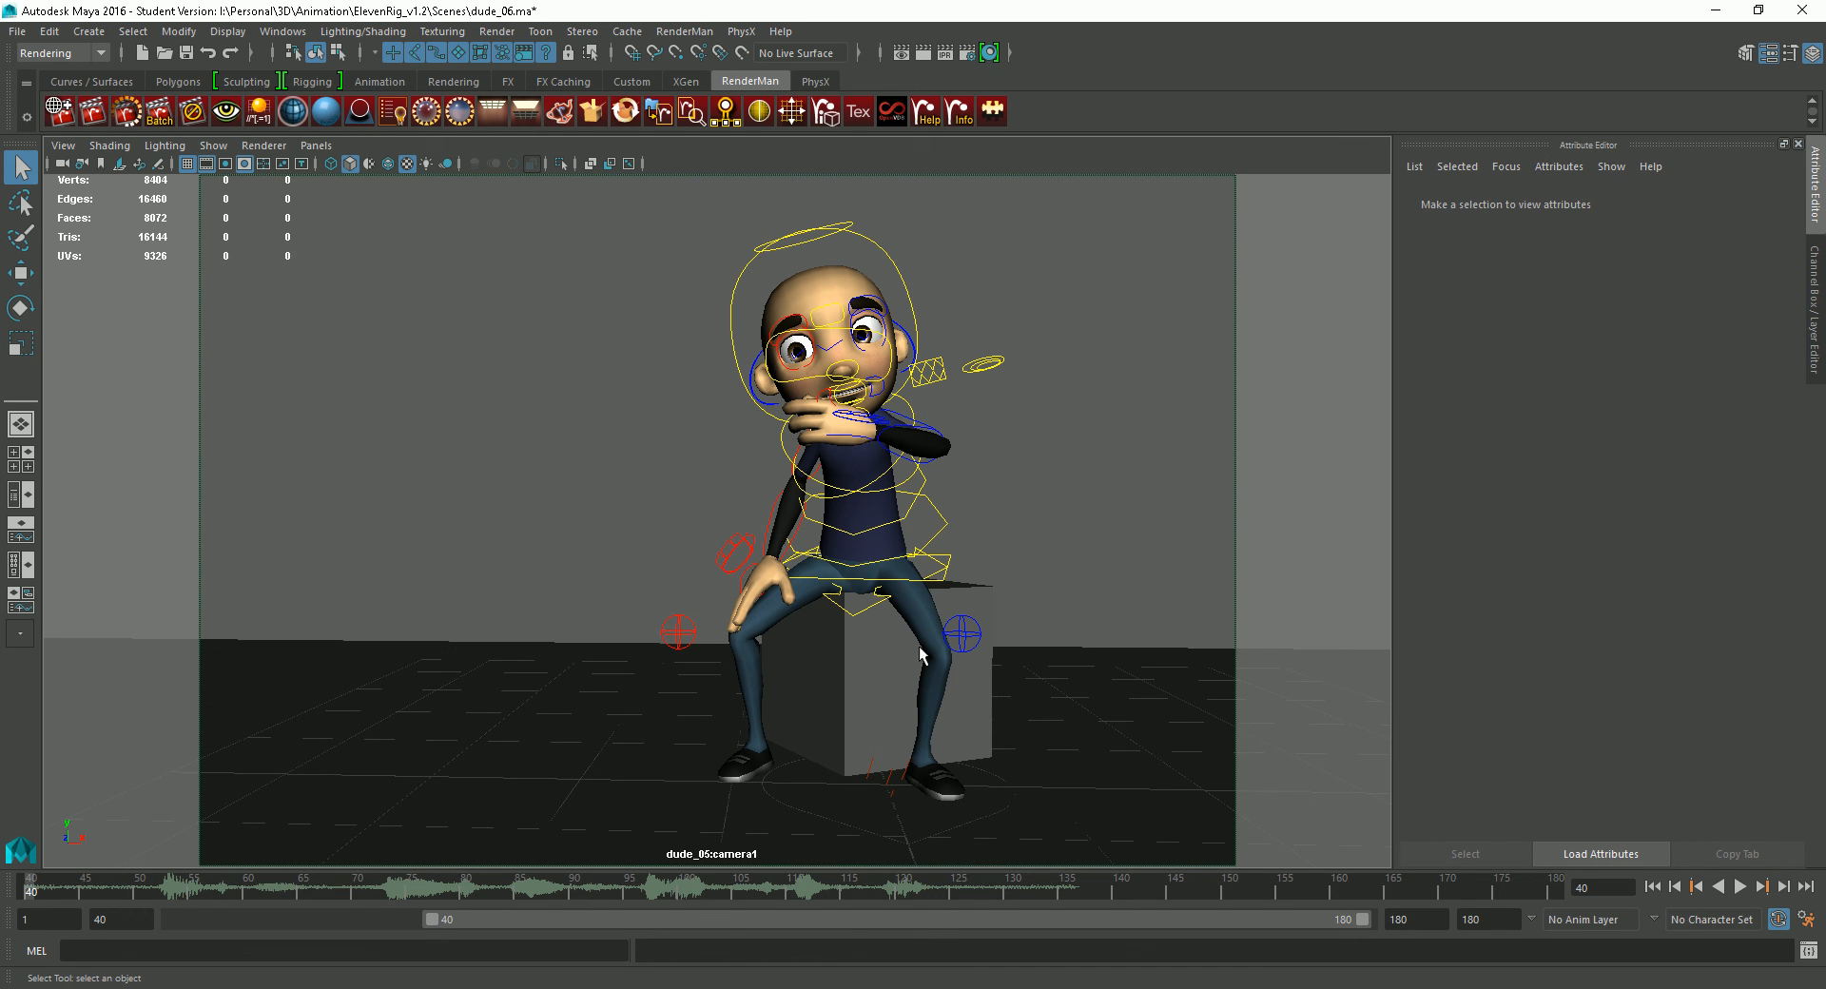
Switch to Photoshop and bring up the dudeRenderMasterBeauty.040.tga document.
key(alt+Tab)
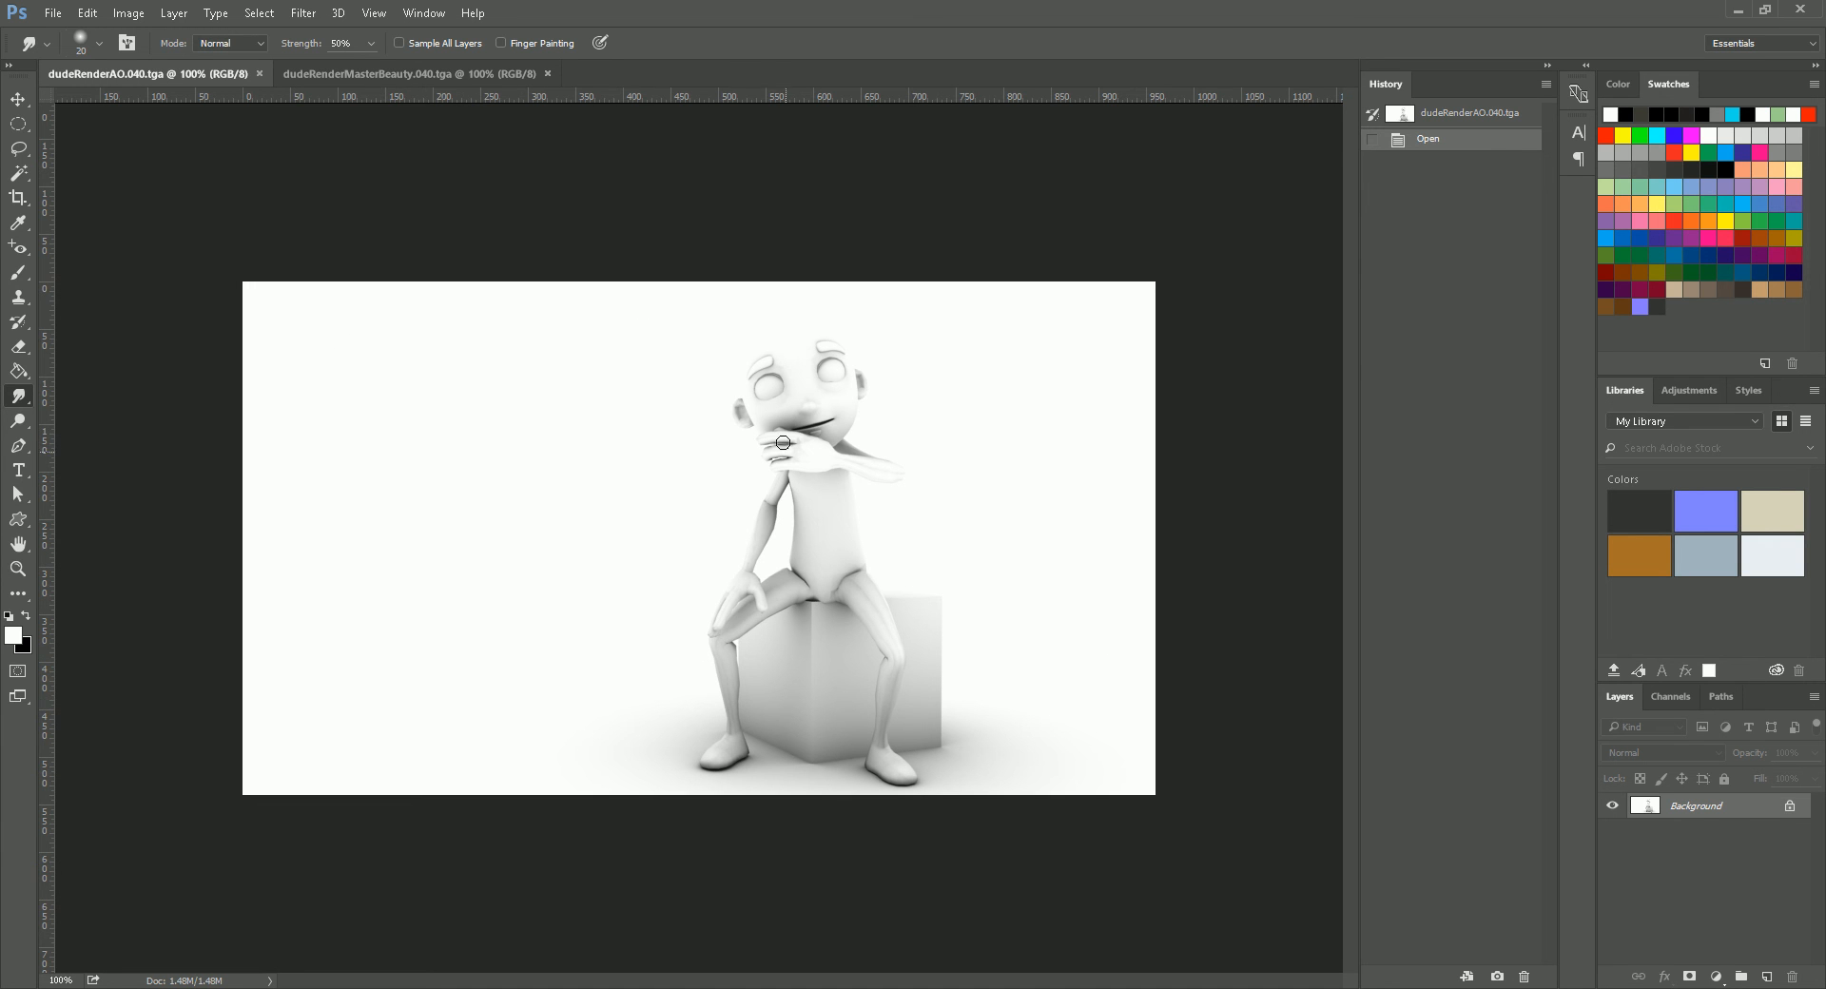
click(324, 74)
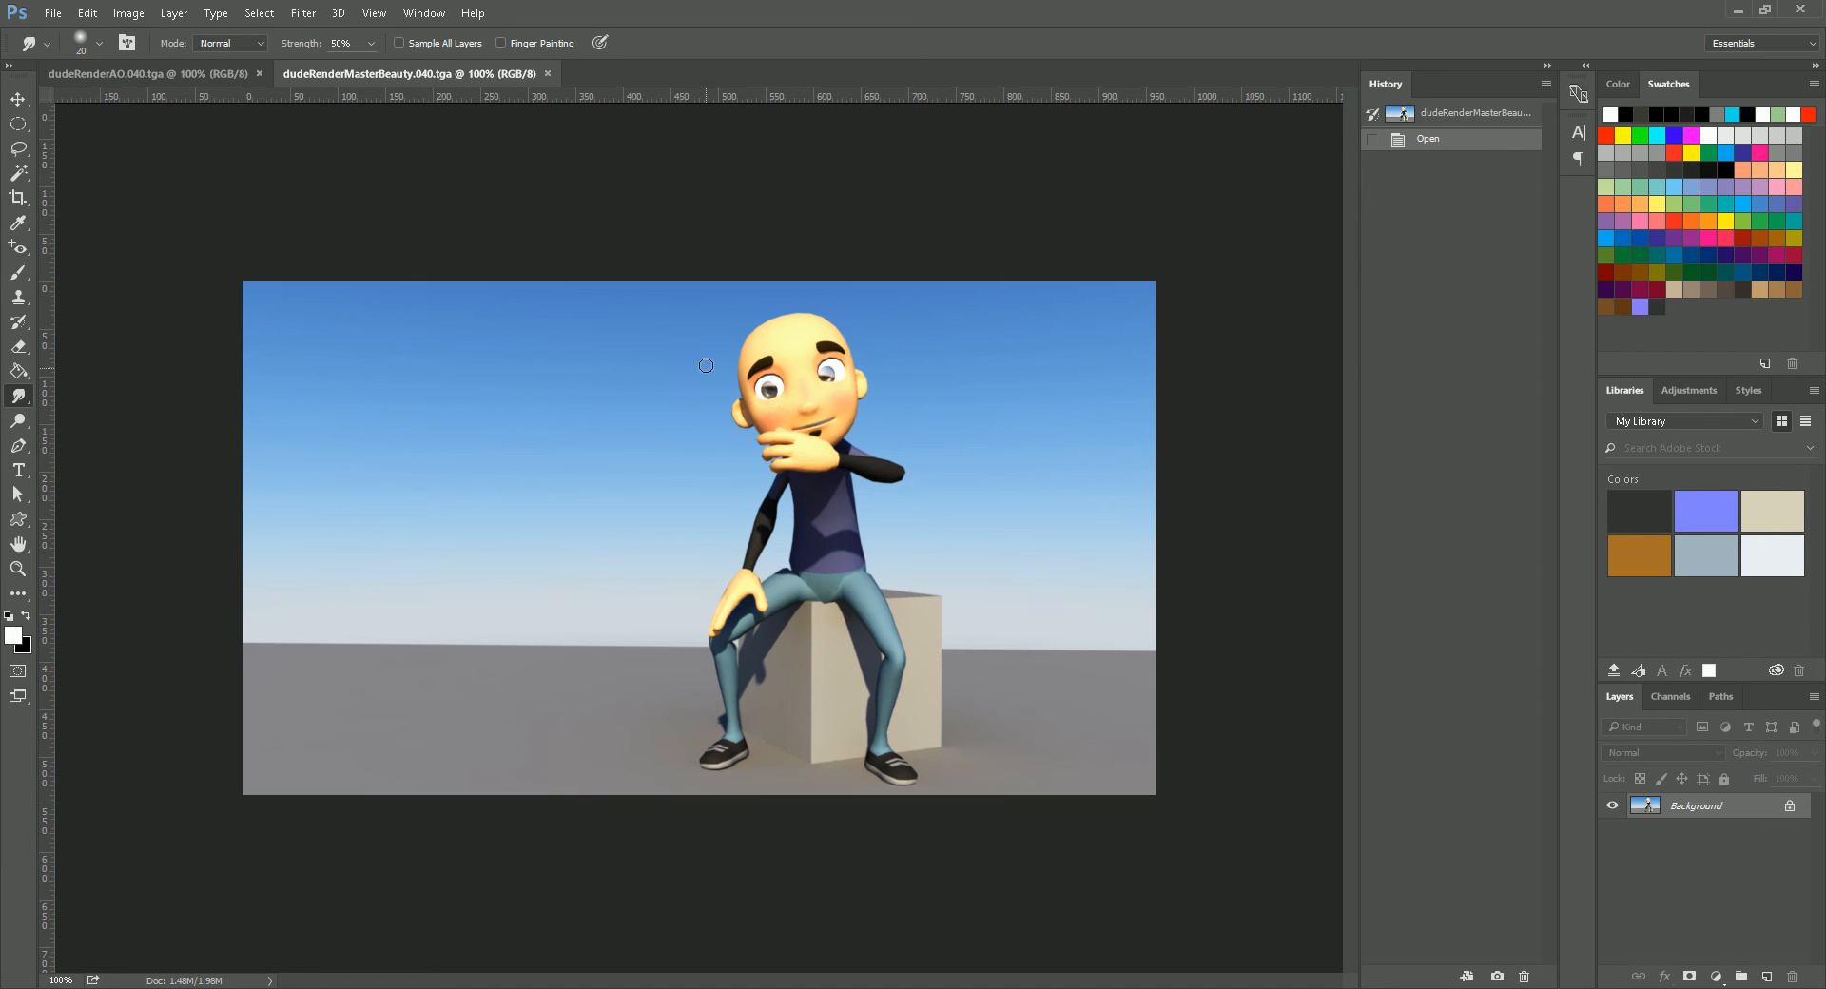
Copy the entire dudeRenderAO.040.tga image into dudeRenderMasterBeauty.040.tga as a new layer and set that layer's blend mode to Multiply.
click(178, 75)
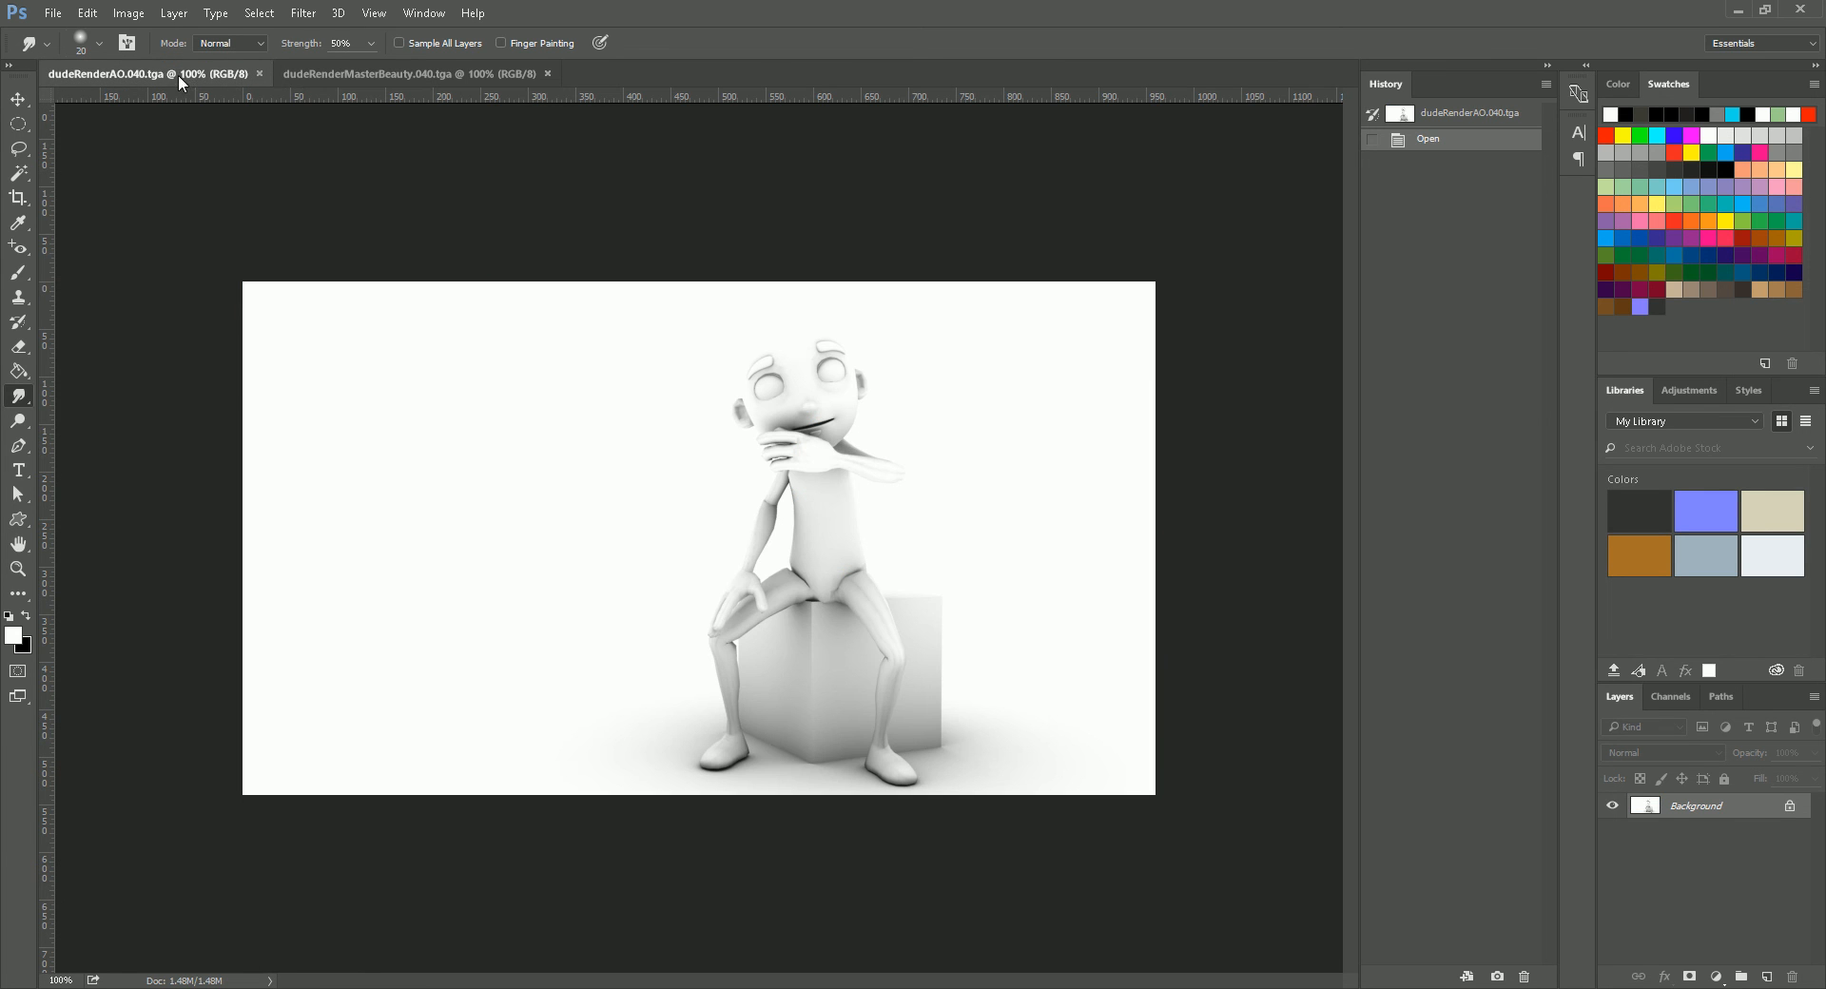
key(ctrl+a)
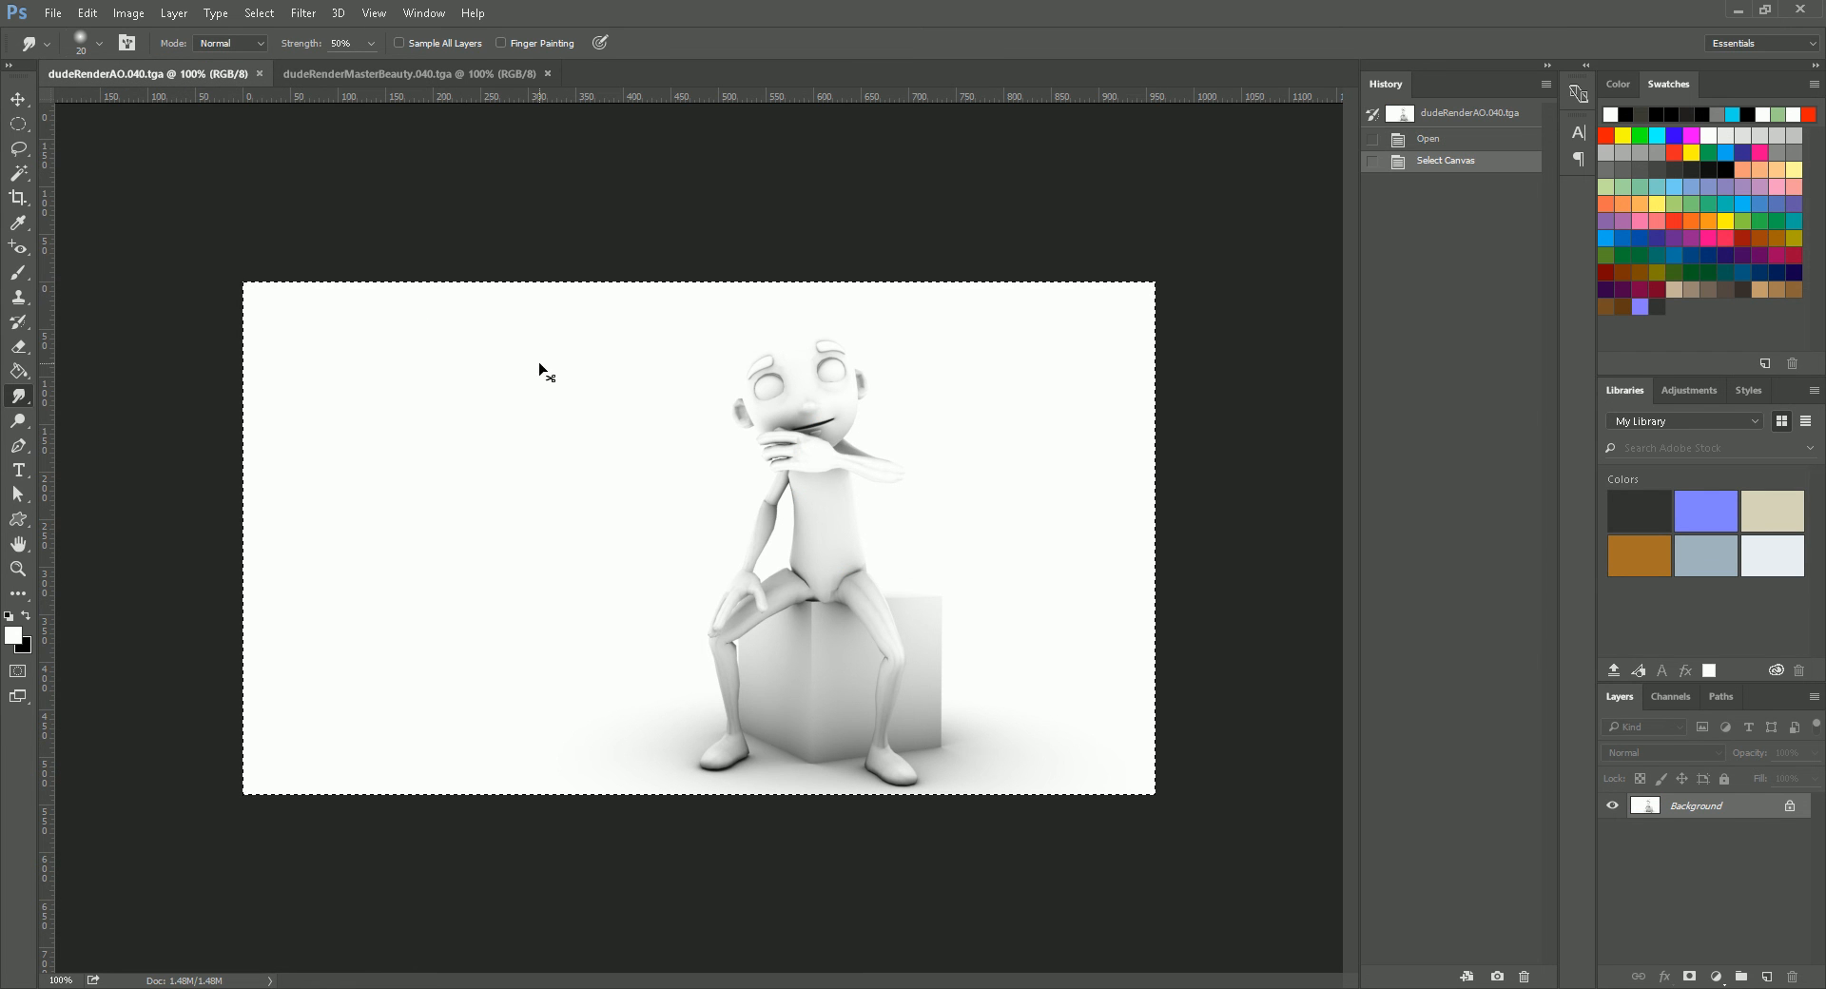
click(406, 76)
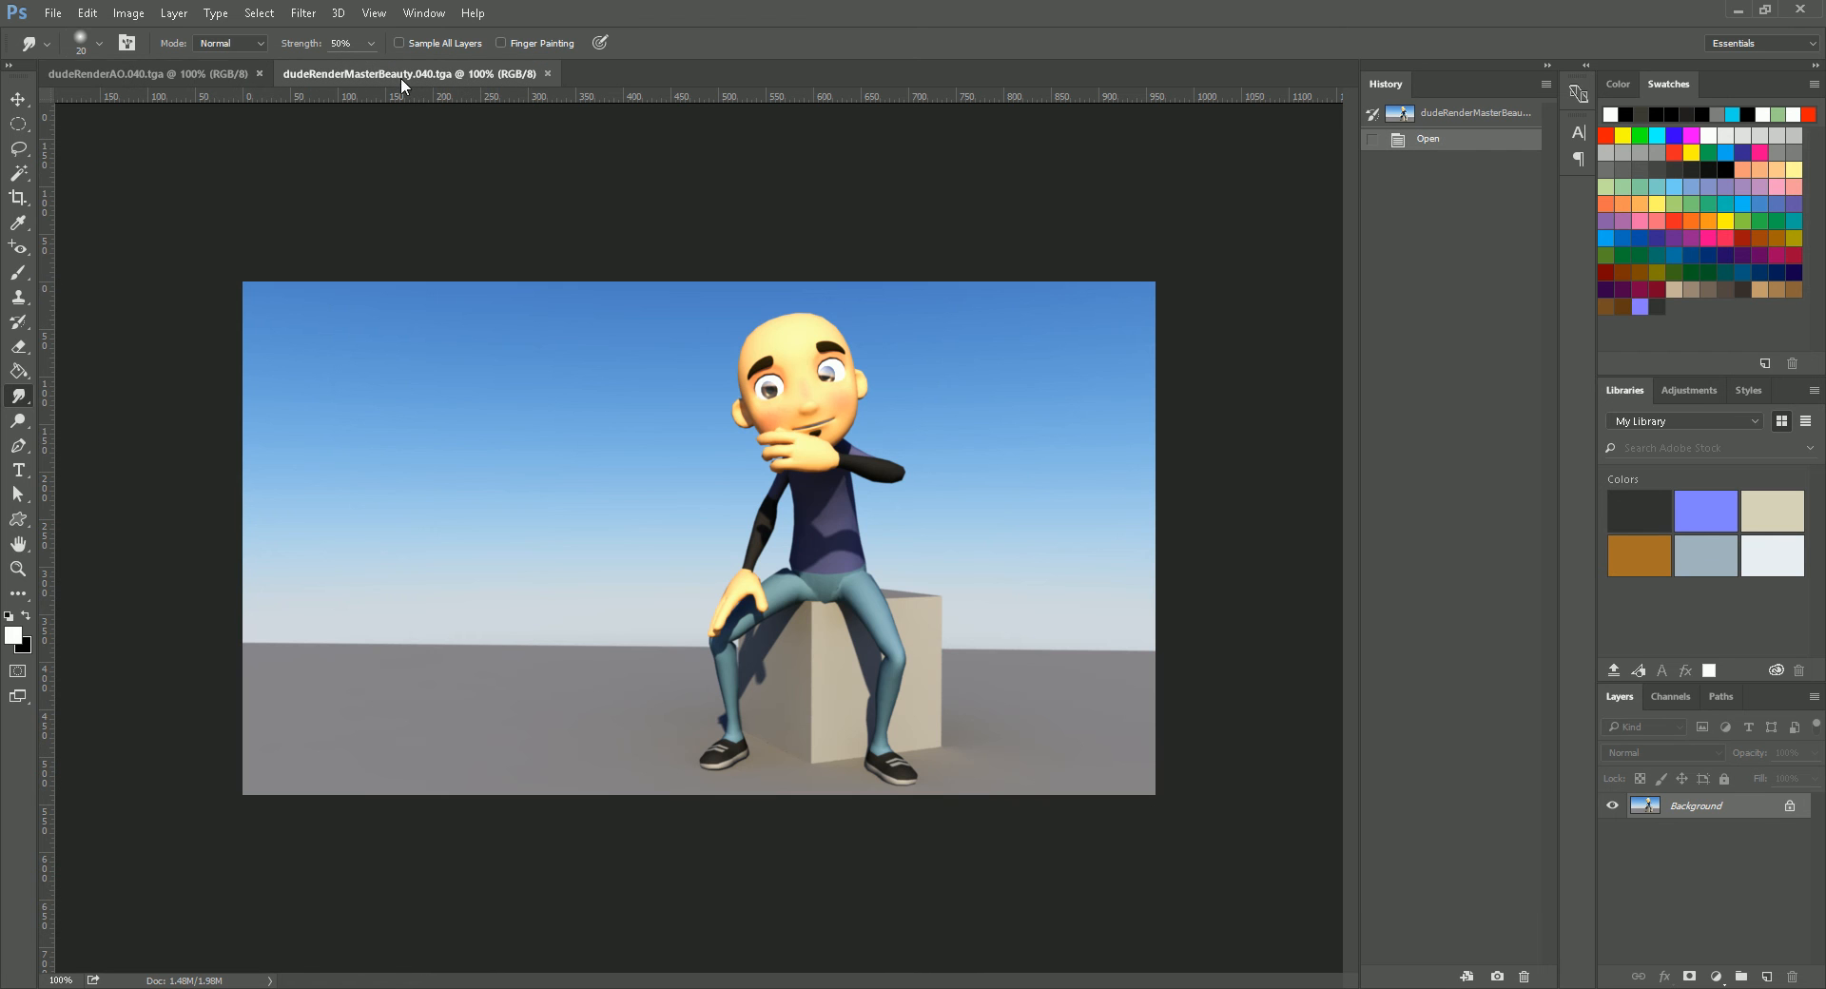
key(ctrl+v)
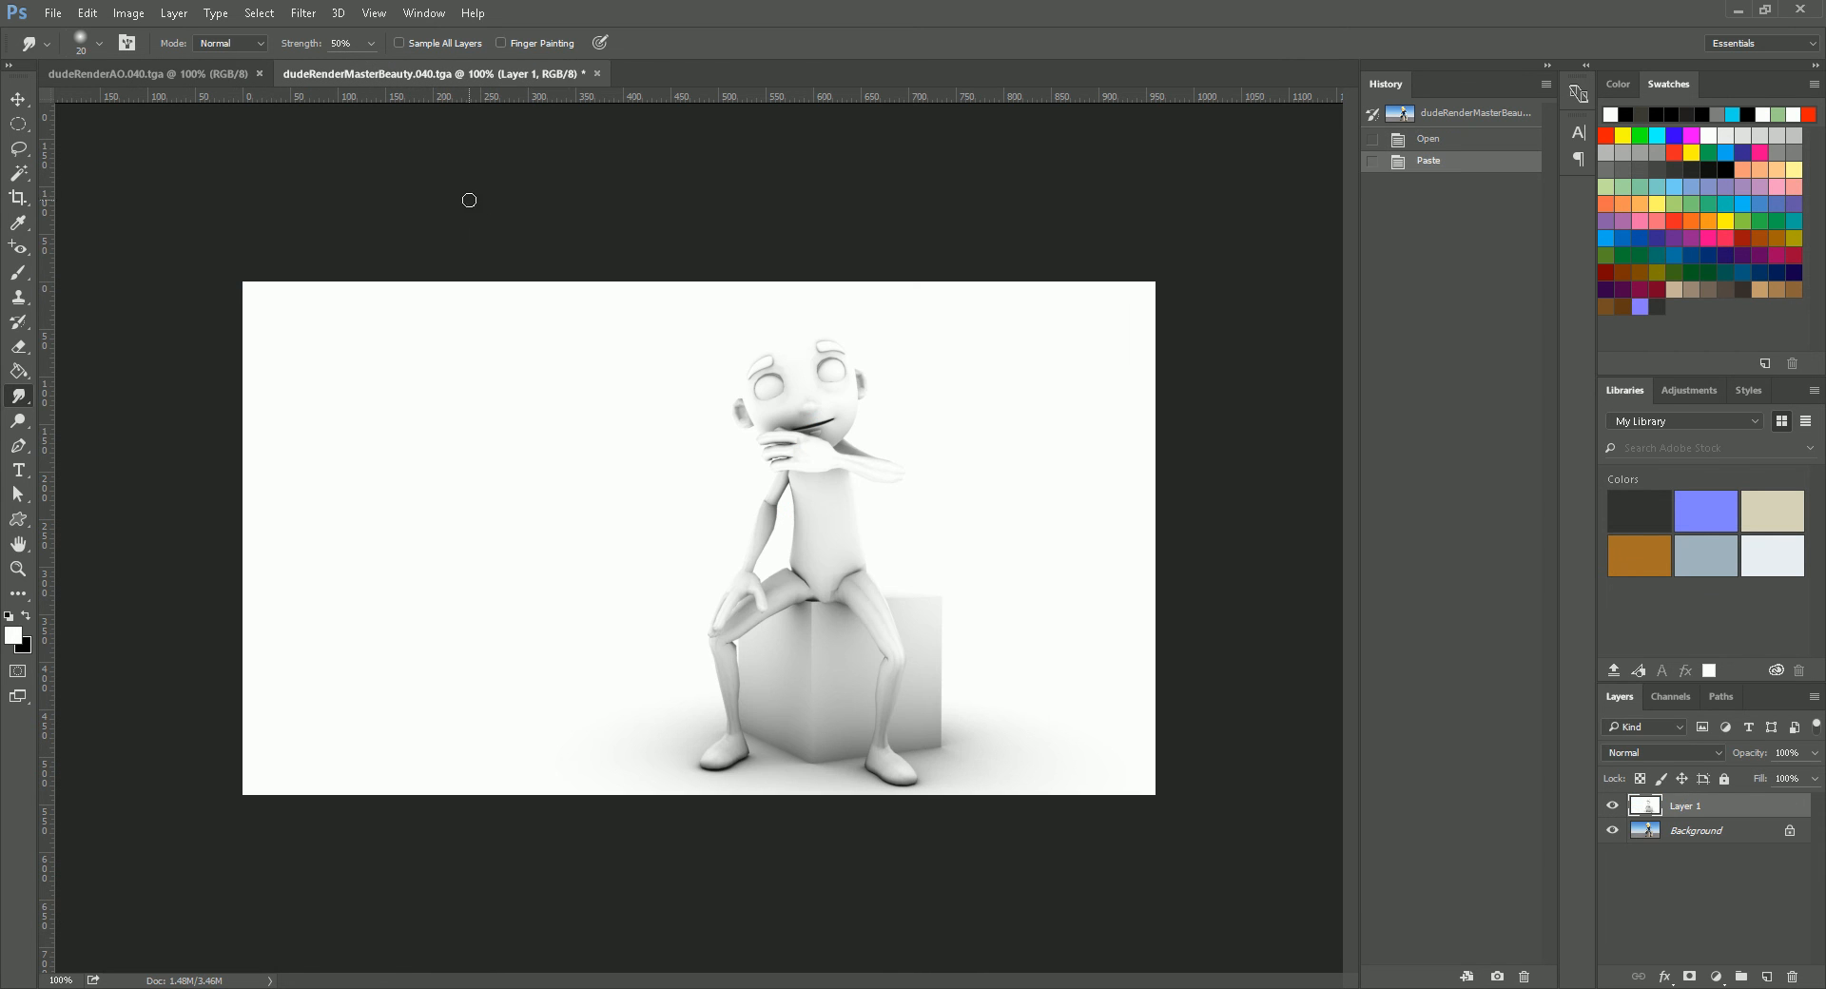
click(1659, 752)
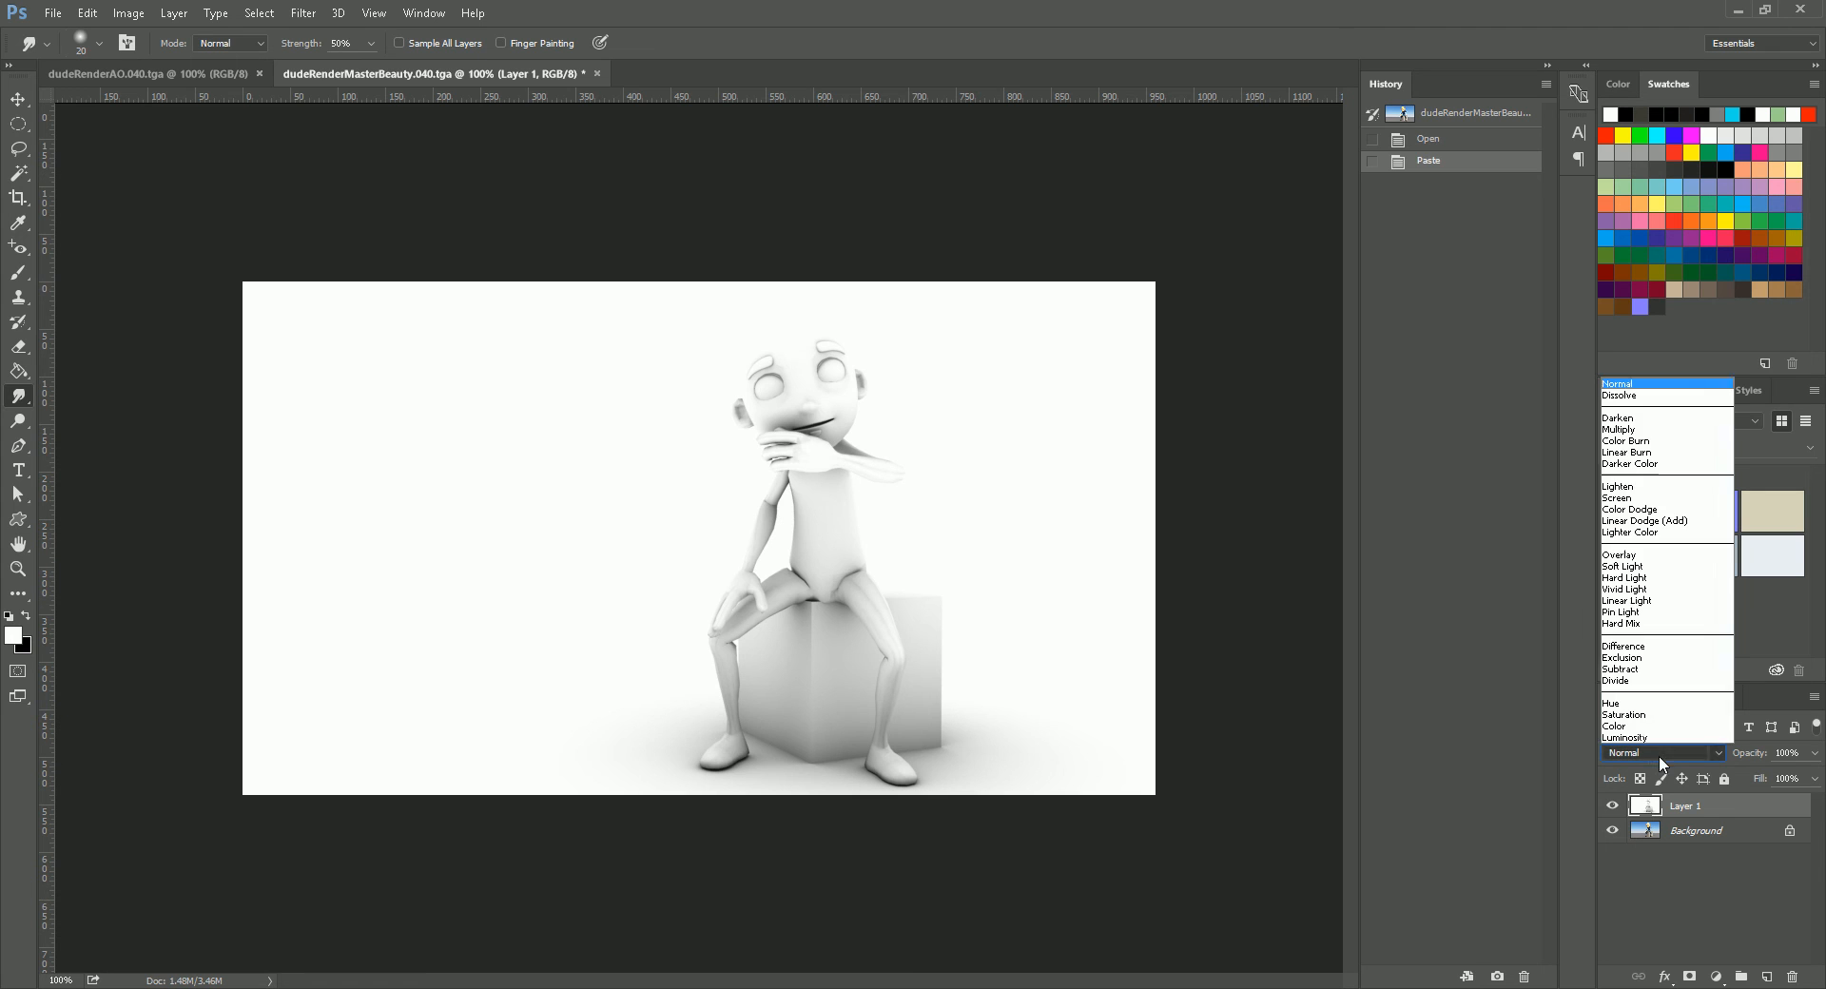
click(1620, 436)
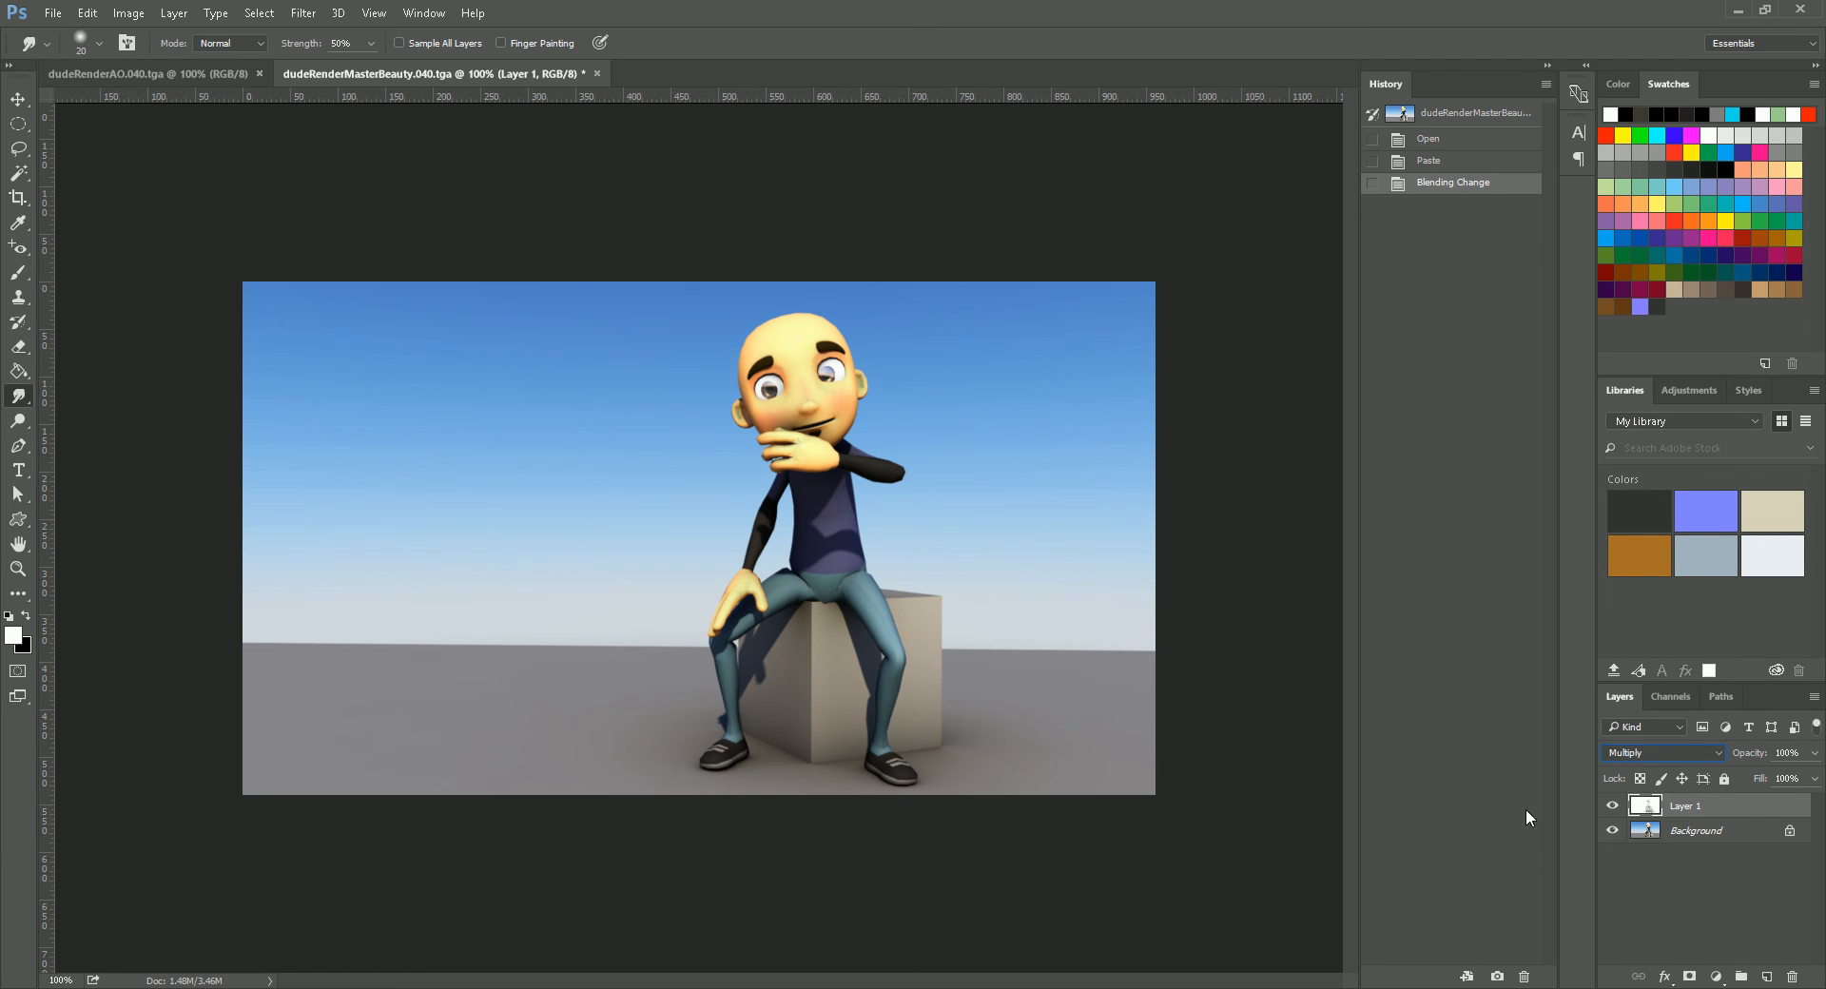
Toggle the multiplied AO layer's visibility off and on several times to compare the beauty render with and without ambient occlusion.
click(1612, 807)
click(1614, 807)
click(1615, 808)
click(1615, 808)
click(1614, 807)
click(1613, 806)
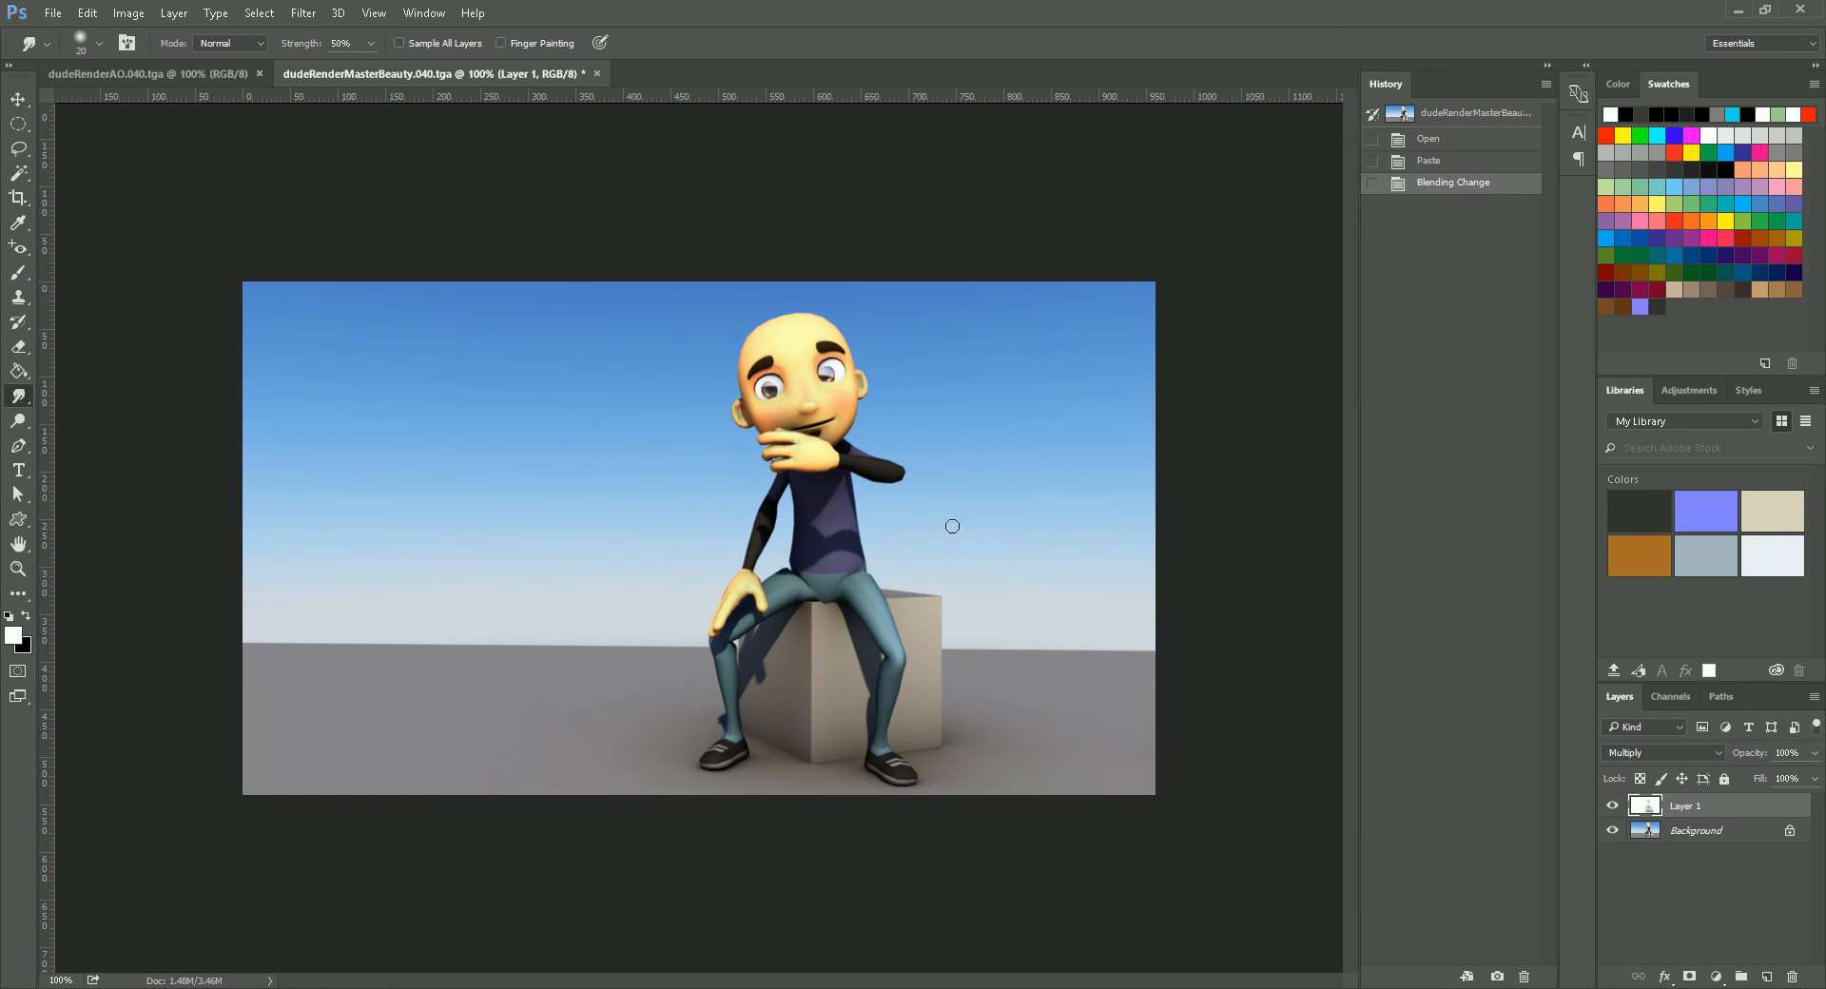